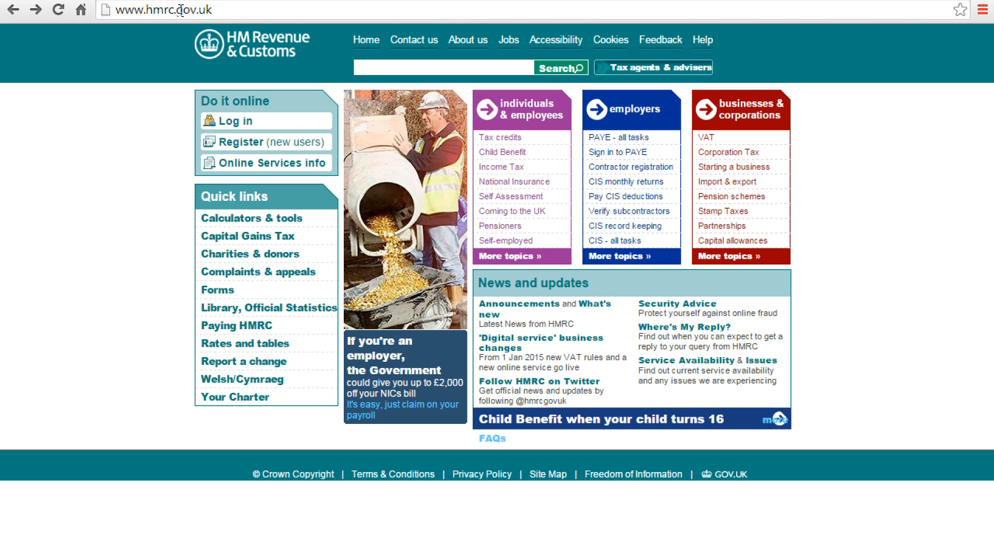
Step: Open the new-user registration page and start registering a new business for HMRC taxes
{"action": "left_click", "coordinate": [239, 147]}
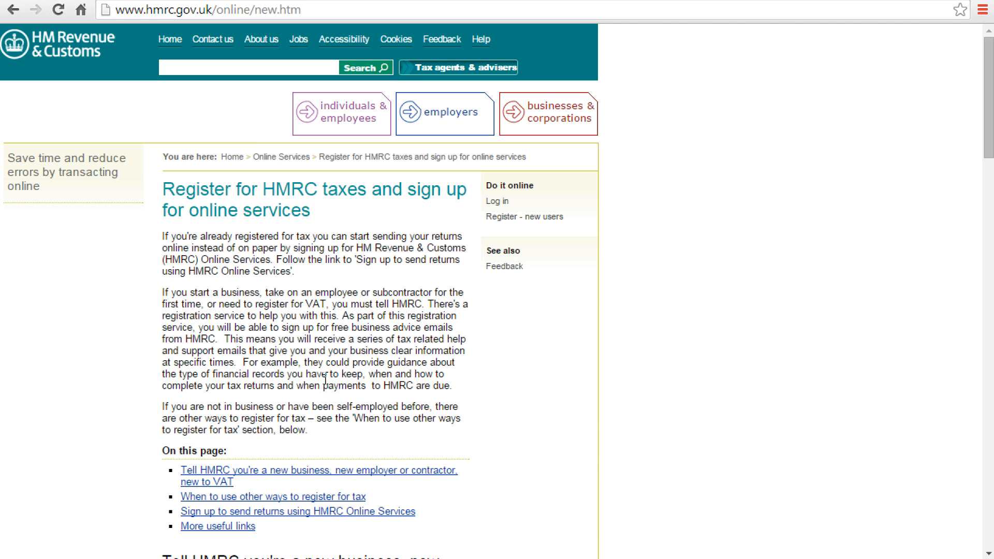
{"action": "scroll", "coordinate": [320, 346], "scroll_direction": "down", "scroll_amount": 2}
{"action": "scroll", "coordinate": [319, 345], "scroll_direction": "down", "scroll_amount": 6}
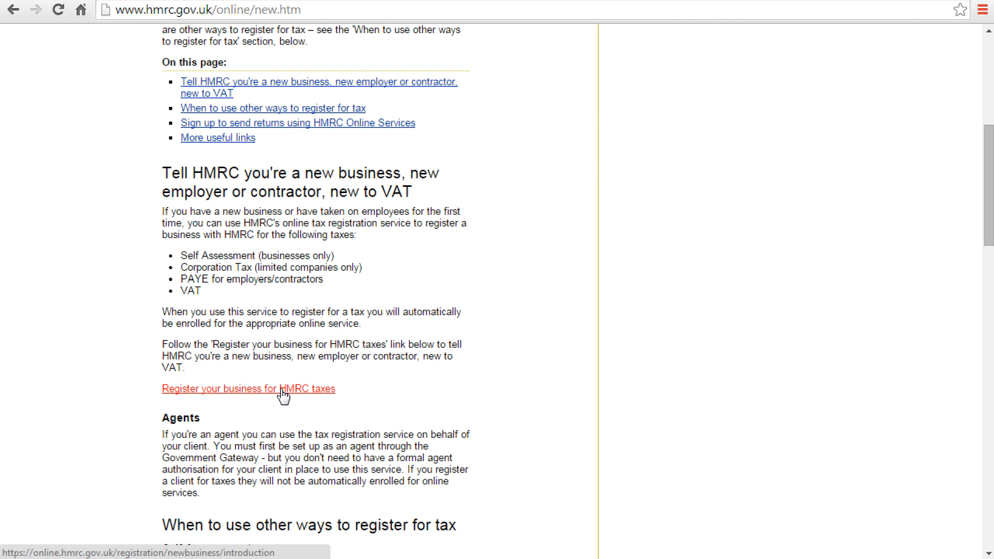
{"action": "left_click", "coordinate": [283, 394]}
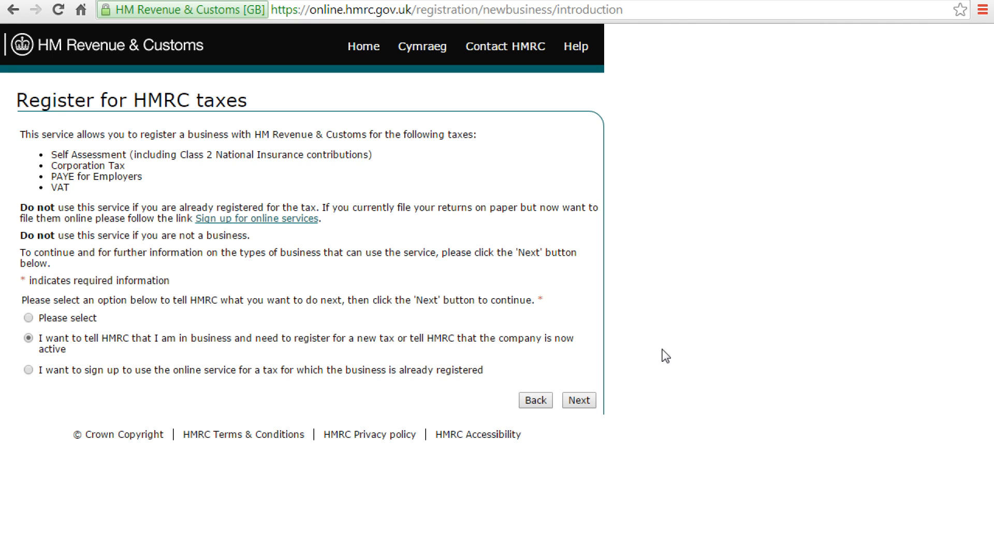
Step: Continue through the eligibility pages, reviewing VAT-eligible business types and exclusions such as distance sales
{"action": "left_click", "coordinate": [586, 403]}
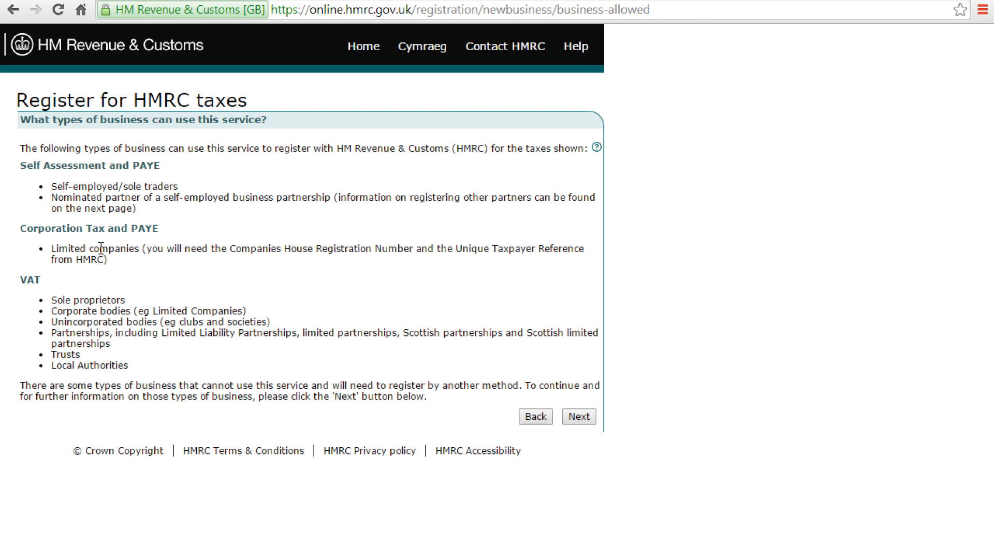
{"action": "left_click_drag", "start_coordinate": [41, 282], "coordinate": [20, 281]}
{"action": "left_click", "coordinate": [584, 420]}
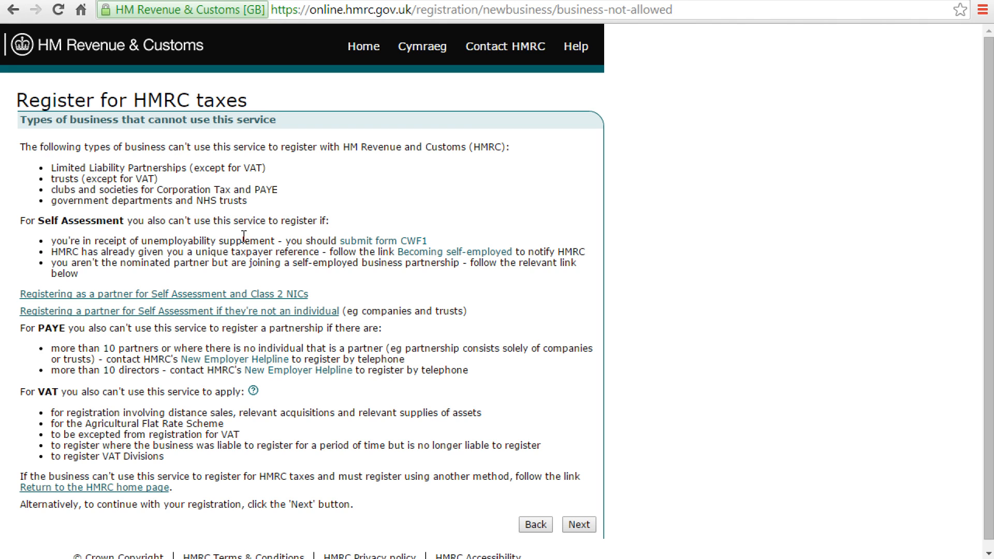
{"action": "scroll", "coordinate": [349, 228], "scroll_direction": "down", "scroll_amount": 1}
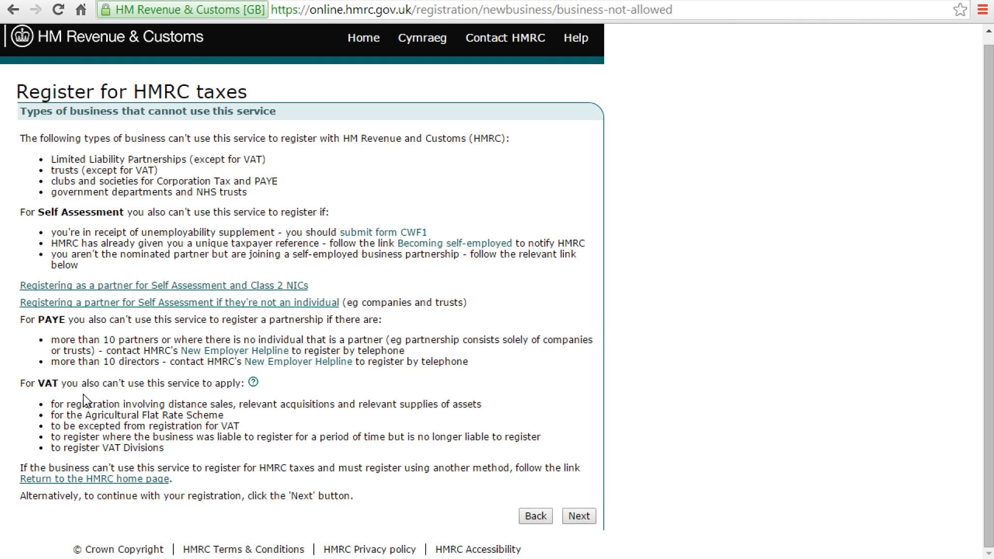
{"action": "left_click_drag", "start_coordinate": [54, 404], "coordinate": [233, 407]}
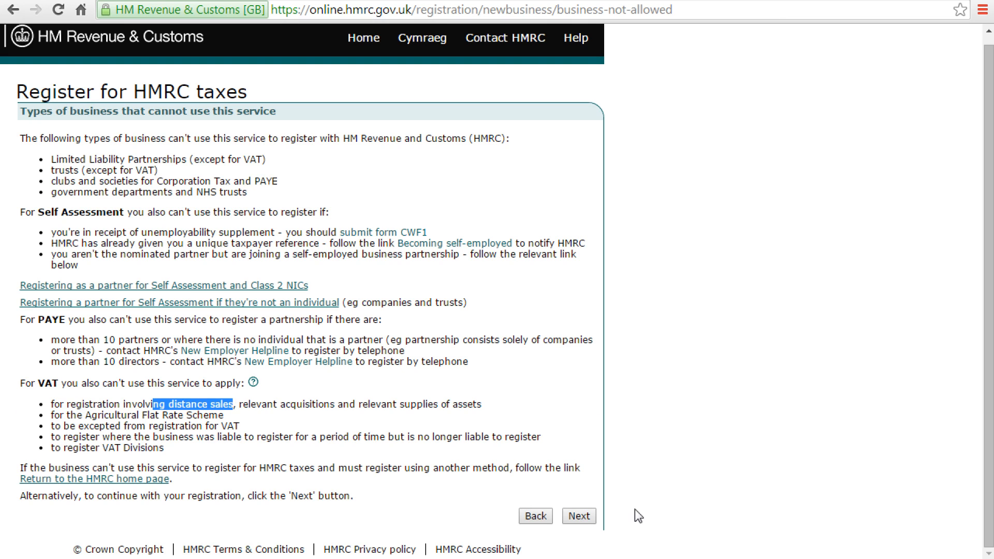
{"action": "left_click", "coordinate": [581, 520]}
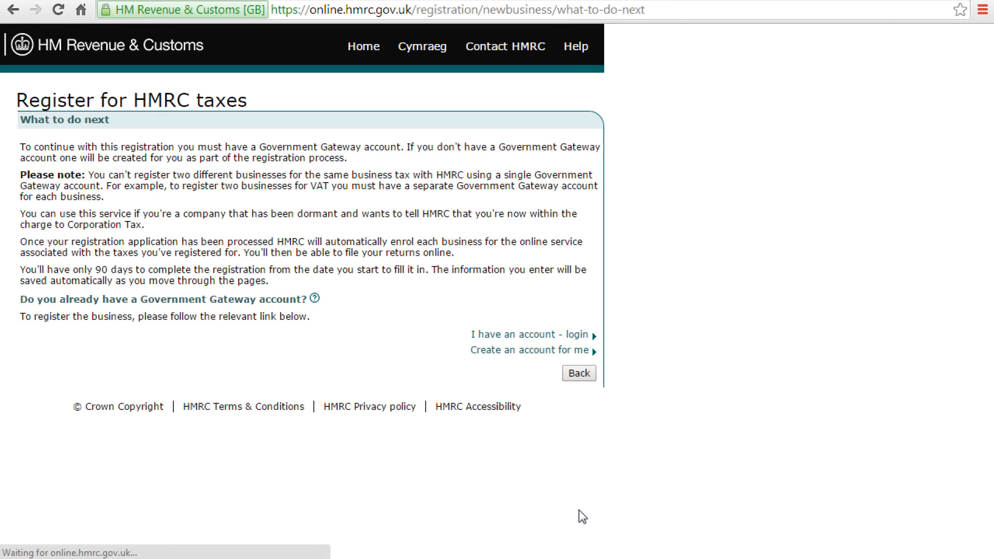
Step: Choose to have a new Government Gateway account created and enter the full name
{"action": "left_click", "coordinate": [511, 361]}
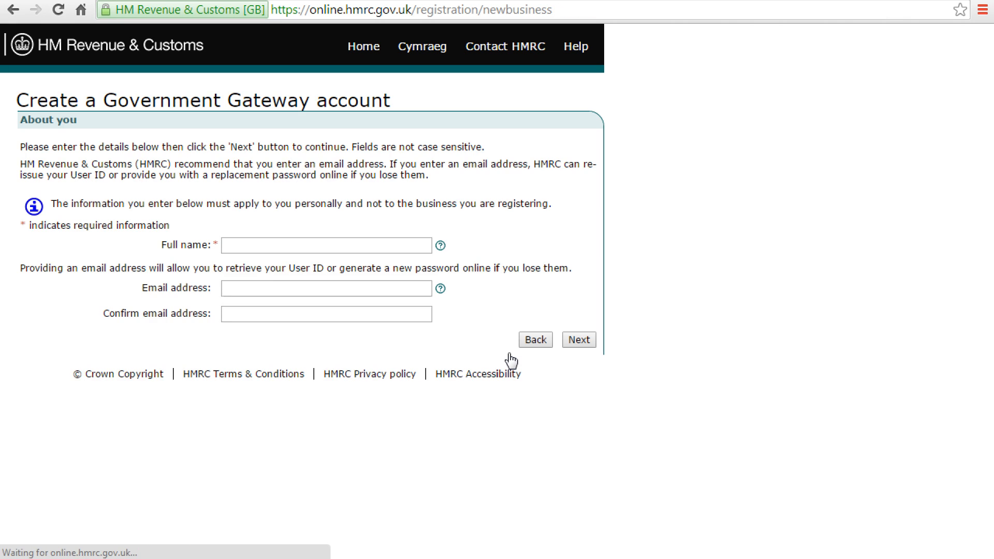
{"action": "left_click", "coordinate": [274, 243]}
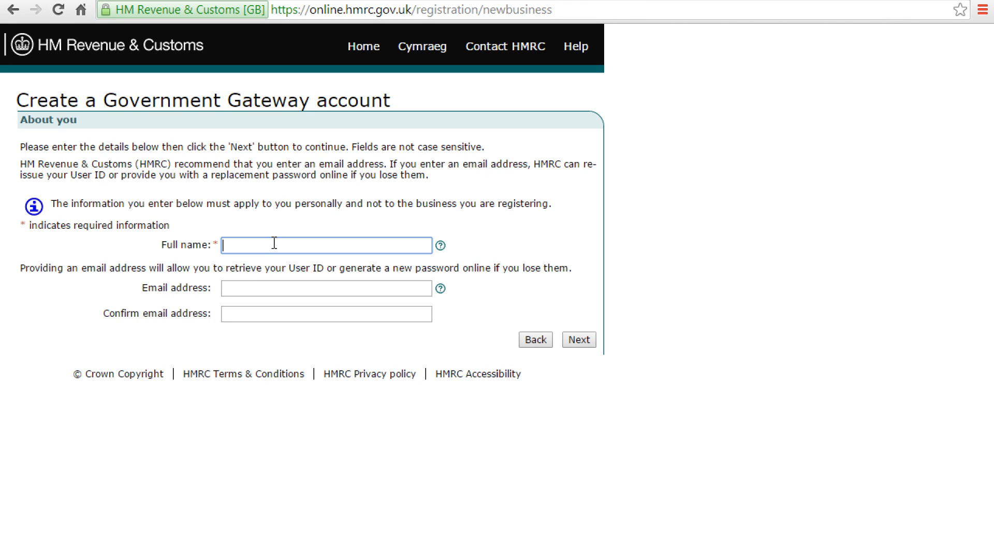
{"action": "type", "text": "test-kioui"}
{"action": "key", "text": "Tab"}
{"action": "key", "text": "Tab"}
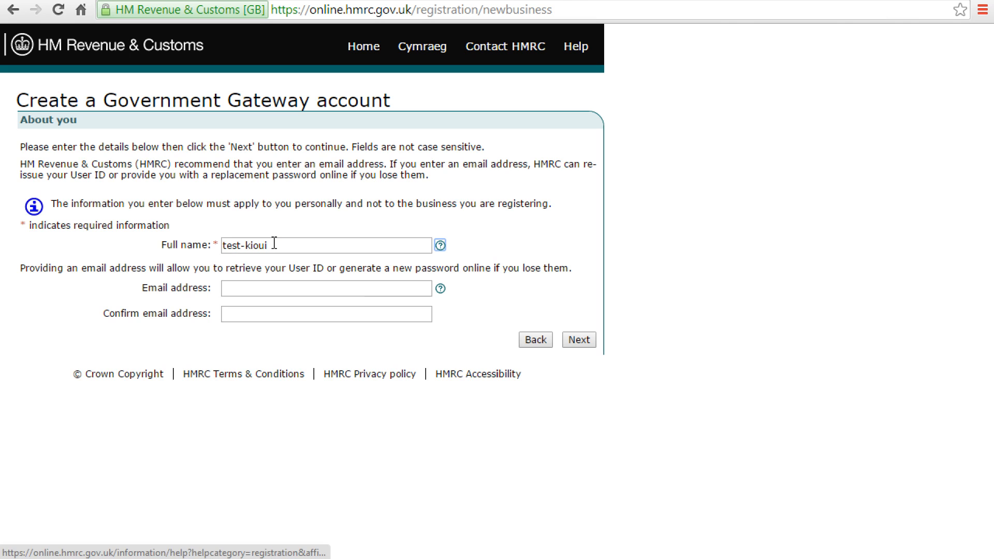
Step: Fill in the e-mail address and its matching confirmation, then submit the About you details
{"action": "type", "text": "jcco"}
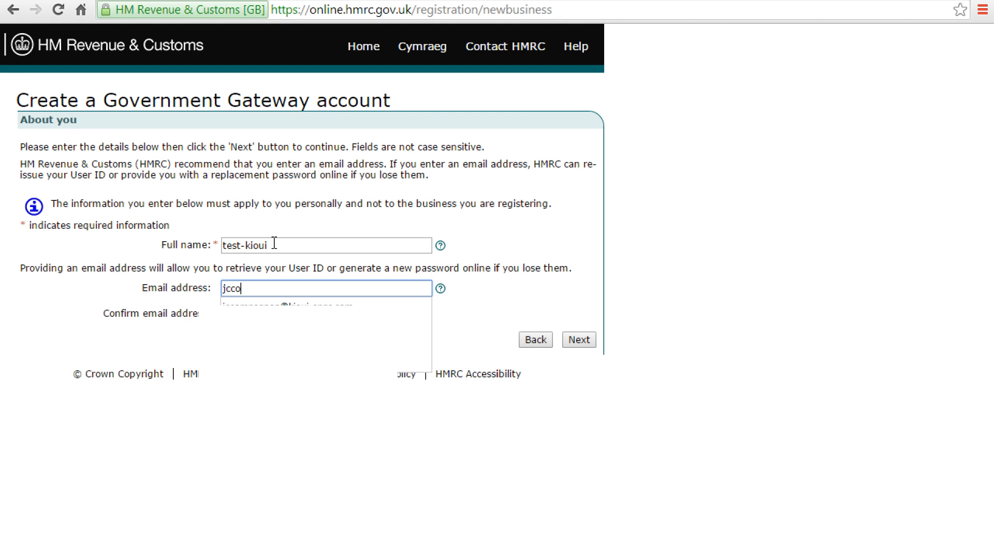
{"action": "key", "text": "Down"}
{"action": "key", "text": "Return"}
{"action": "key", "text": "Tab"}
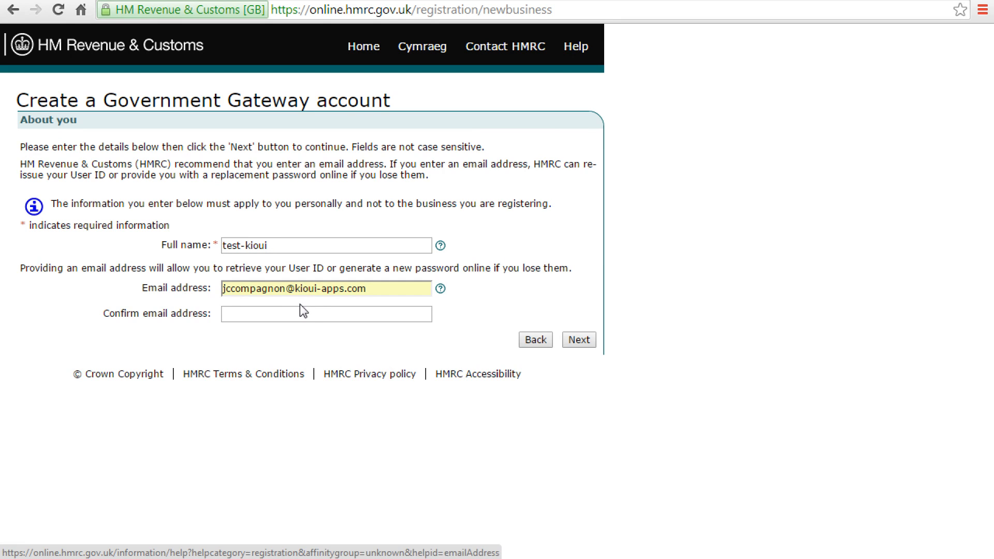
{"action": "left_click", "coordinate": [299, 319]}
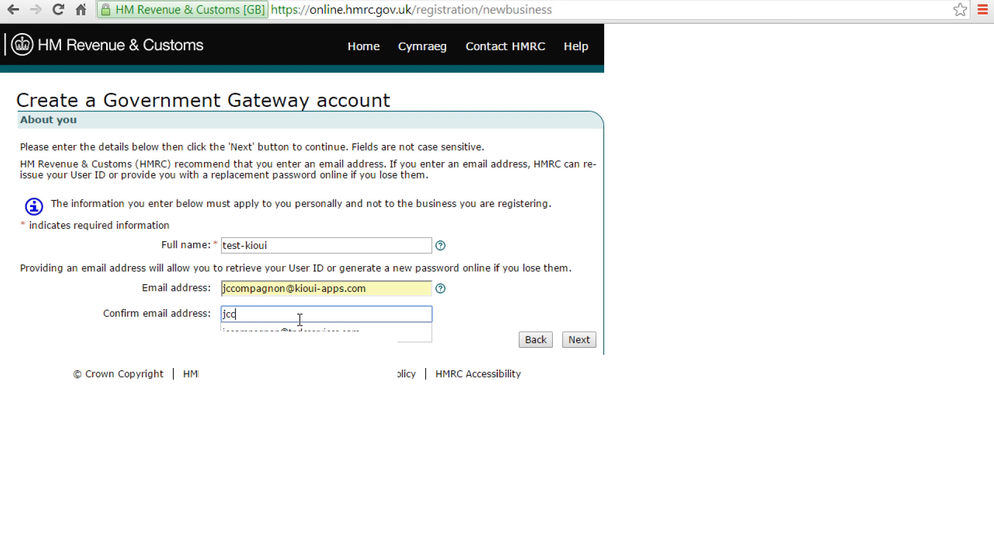
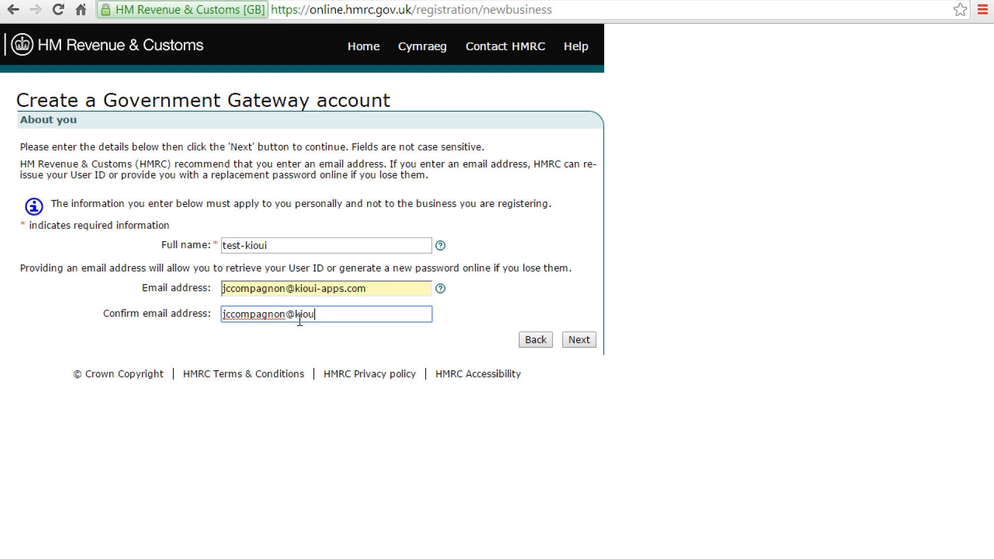
{"action": "left_click", "coordinate": [570, 343]}
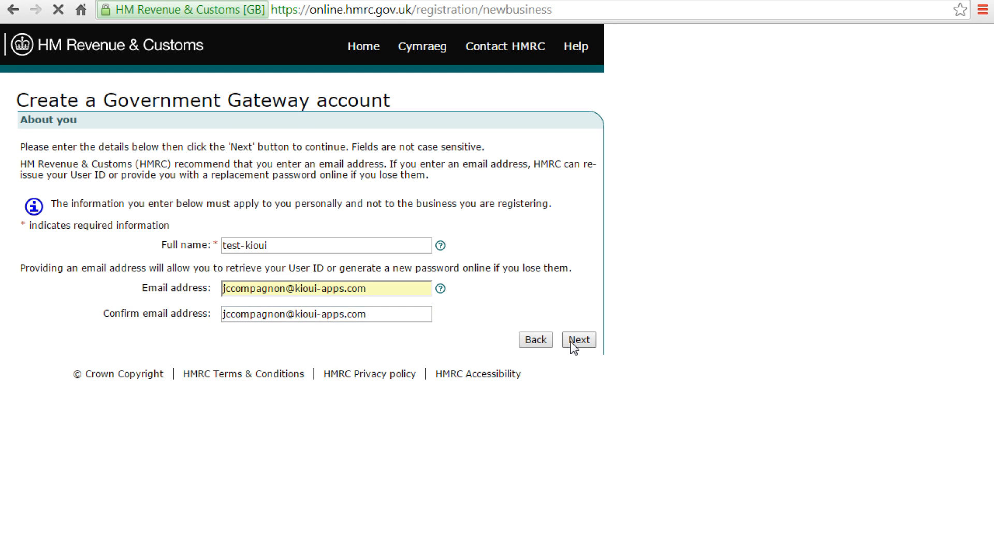
Step: Enter and confirm an account password, accept the terms and conditions, and submit
{"action": "left_click", "coordinate": [262, 313]}
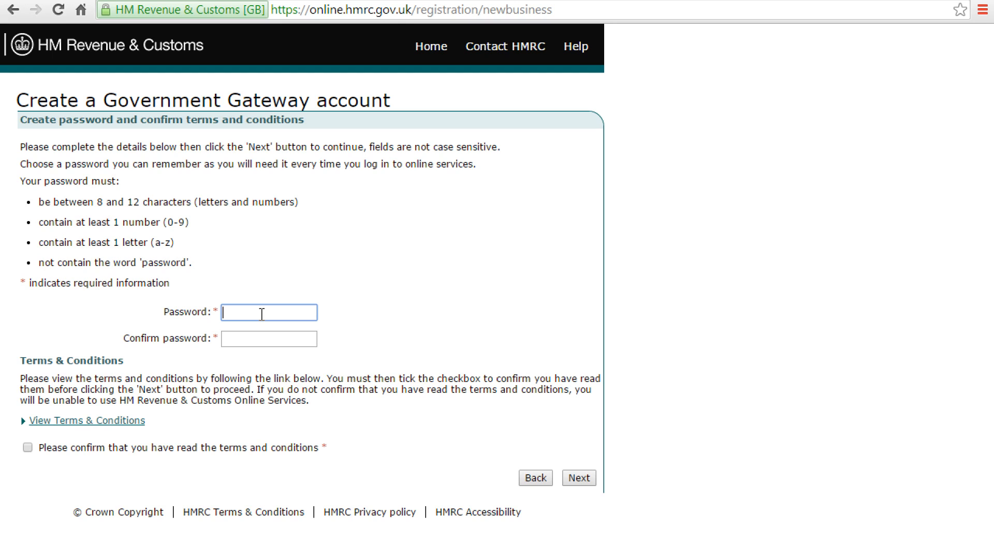
{"action": "type", "text": "••••••••••"}
{"action": "key", "text": "Tab"}
{"action": "type", "text": "••••••••••"}
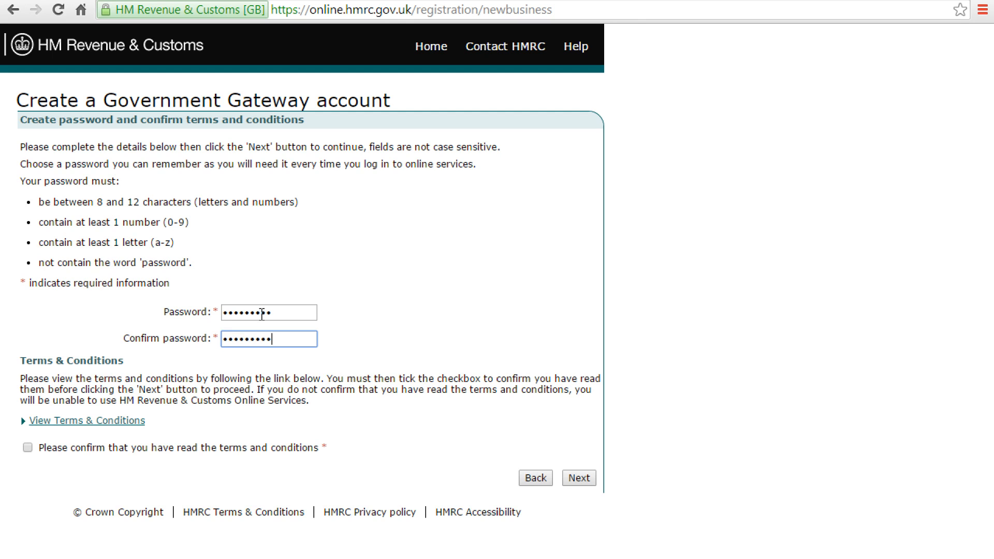
{"action": "left_click", "coordinate": [133, 449]}
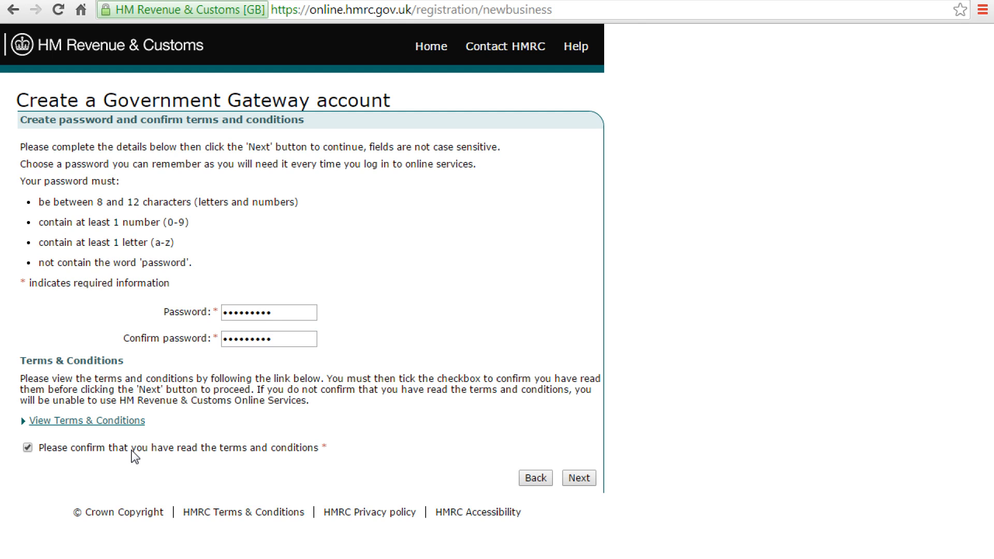
{"action": "left_click", "coordinate": [579, 478]}
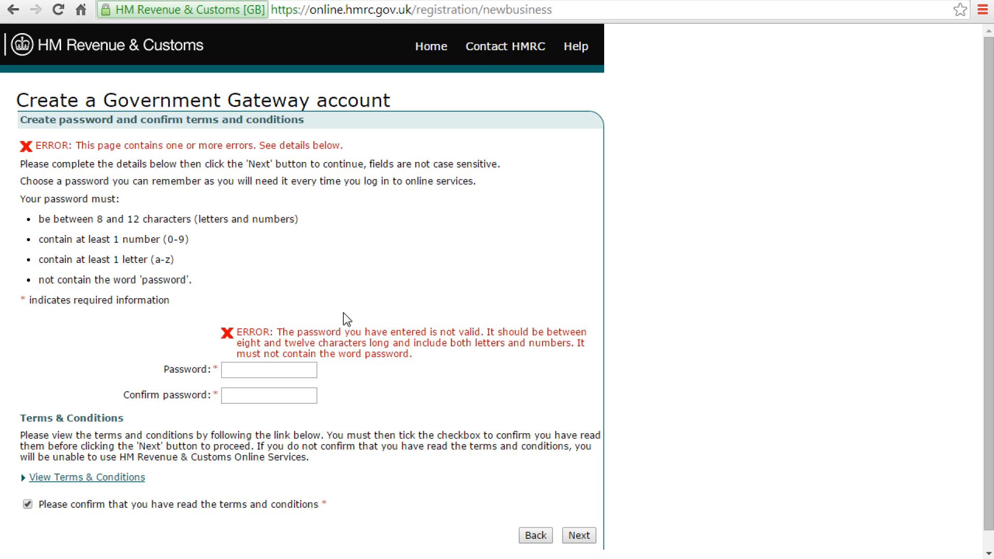
Step: Re-enter a valid new password in both password fields after the first was rejected
{"action": "left_click", "coordinate": [274, 370]}
{"action": "type", "text": "********"}
{"action": "key", "text": "Tab"}
{"action": "type", "text": "********"}
Step: Submit the corrected password, note the new User ID, and continue past the reminder warning
{"action": "left_click", "coordinate": [576, 538]}
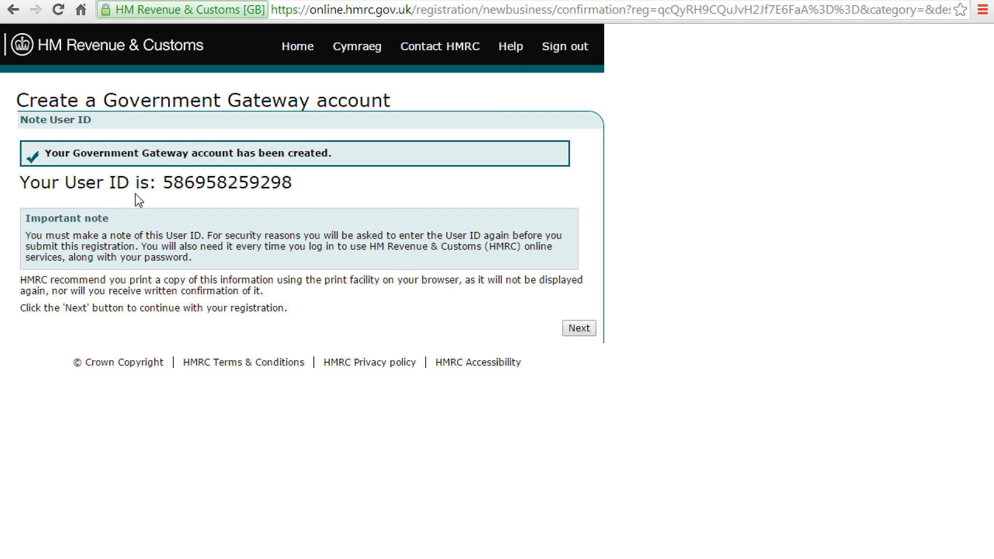
{"action": "left_click_drag", "start_coordinate": [164, 184], "coordinate": [294, 183]}
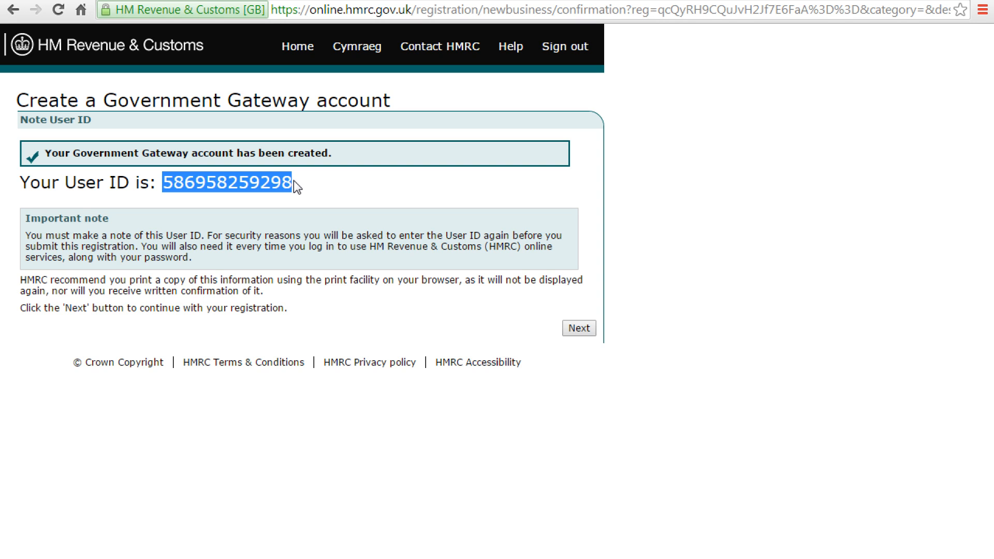
{"action": "left_click", "coordinate": [582, 324]}
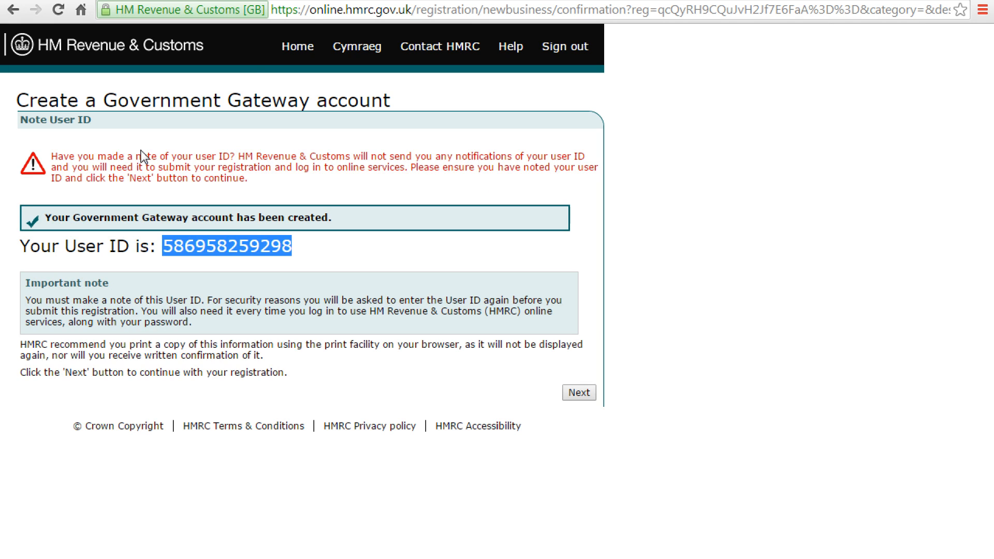
{"action": "left_click_drag", "start_coordinate": [136, 155], "coordinate": [290, 167]}
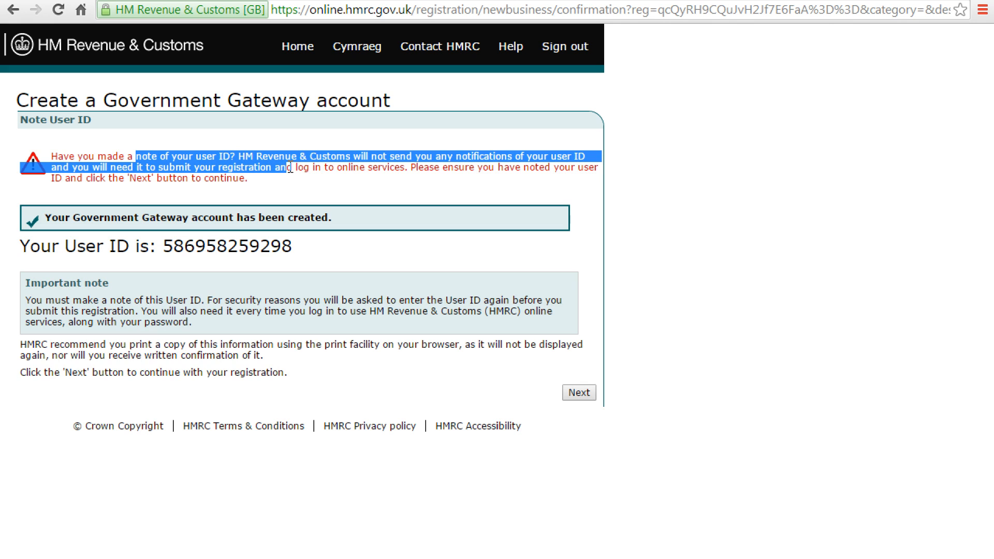
{"action": "left_click", "coordinate": [587, 398]}
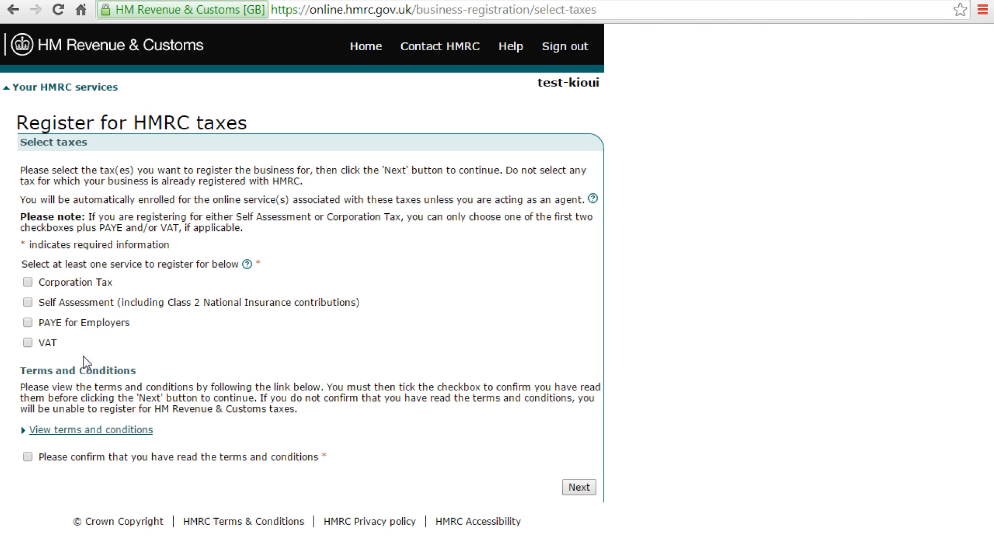
Step: Tick VAT as the tax to register, accept the tax terms and conditions, and continue
{"action": "left_click", "coordinate": [27, 344]}
{"action": "left_click_drag", "start_coordinate": [27, 141], "coordinate": [75, 142]}
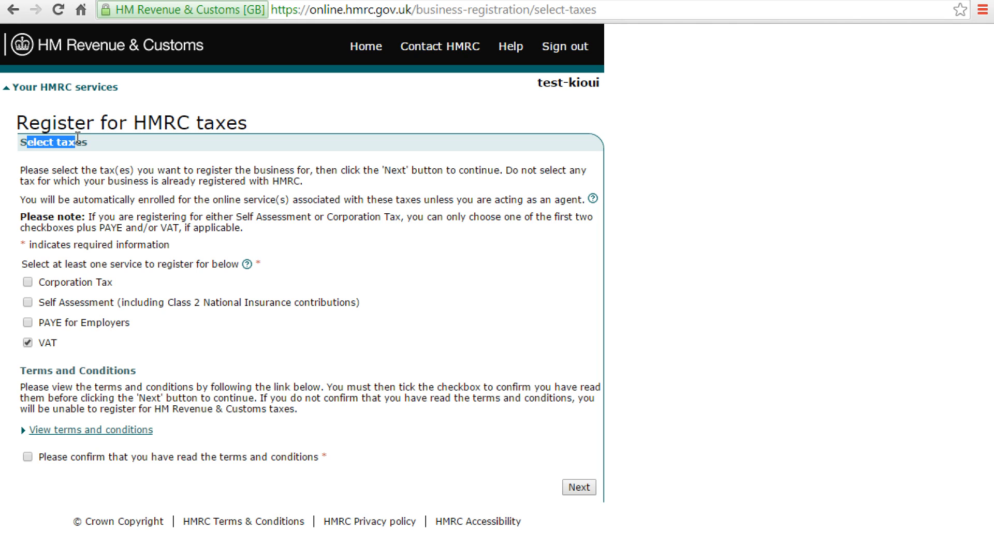
{"action": "left_click", "coordinate": [27, 459]}
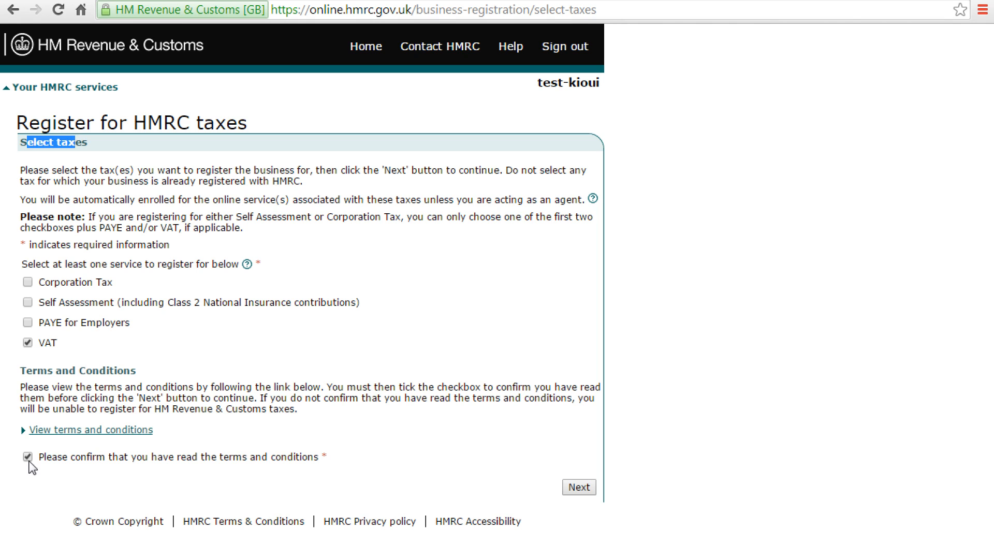
{"action": "left_click", "coordinate": [590, 487]}
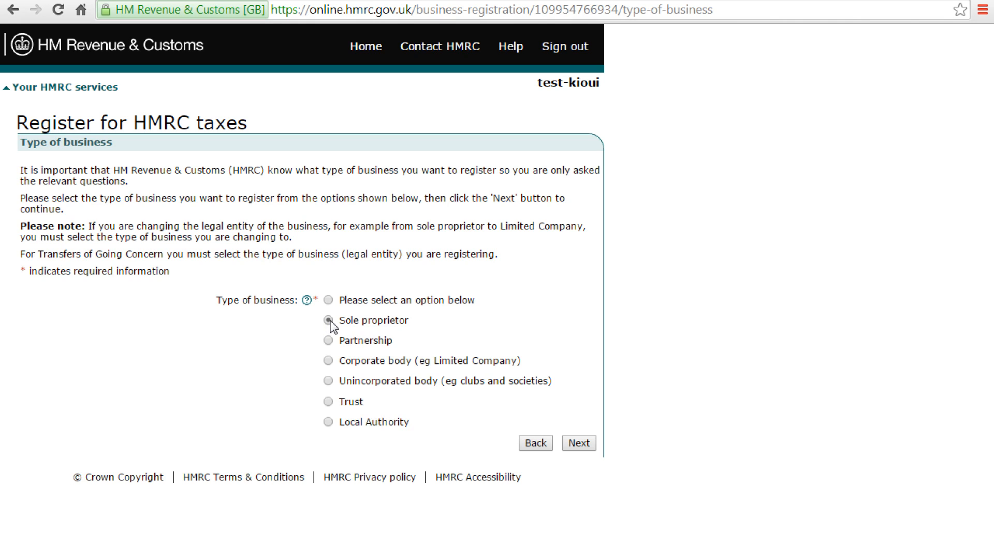
Step: Switch the business type from corporate body to Sole proprietor and submit it
{"action": "left_click", "coordinate": [328, 360]}
{"action": "left_click", "coordinate": [329, 323]}
{"action": "left_click", "coordinate": [580, 443]}
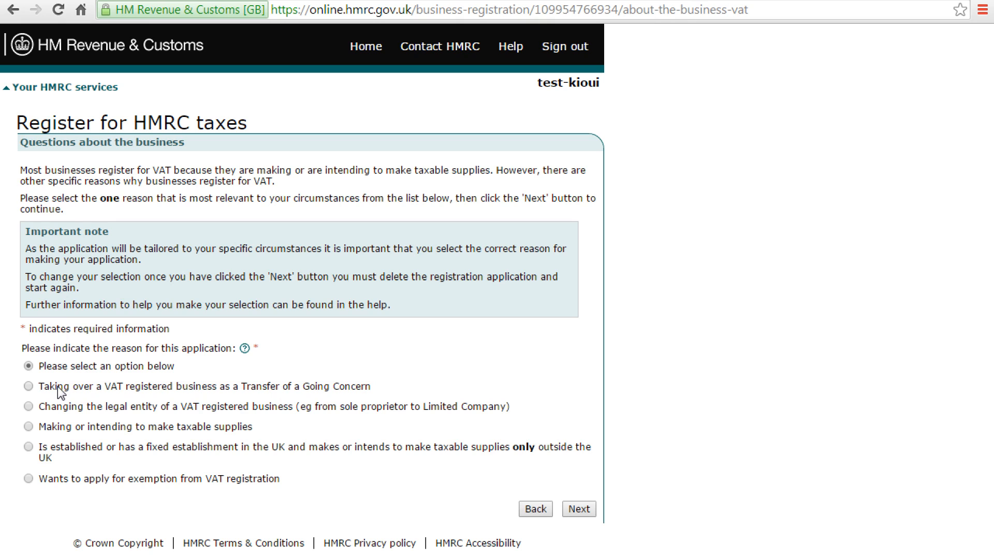
Step: Review the listed registration reasons, then choose 'Making or intending to make taxable supplies' and submit
{"action": "left_click_drag", "start_coordinate": [58, 385], "coordinate": [168, 392]}
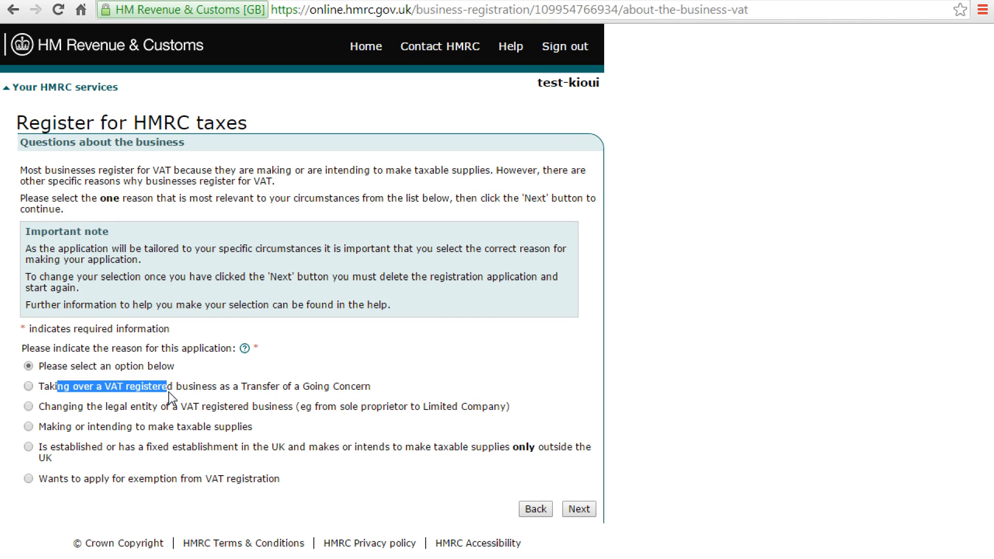
{"action": "left_click_drag", "start_coordinate": [72, 407], "coordinate": [178, 407]}
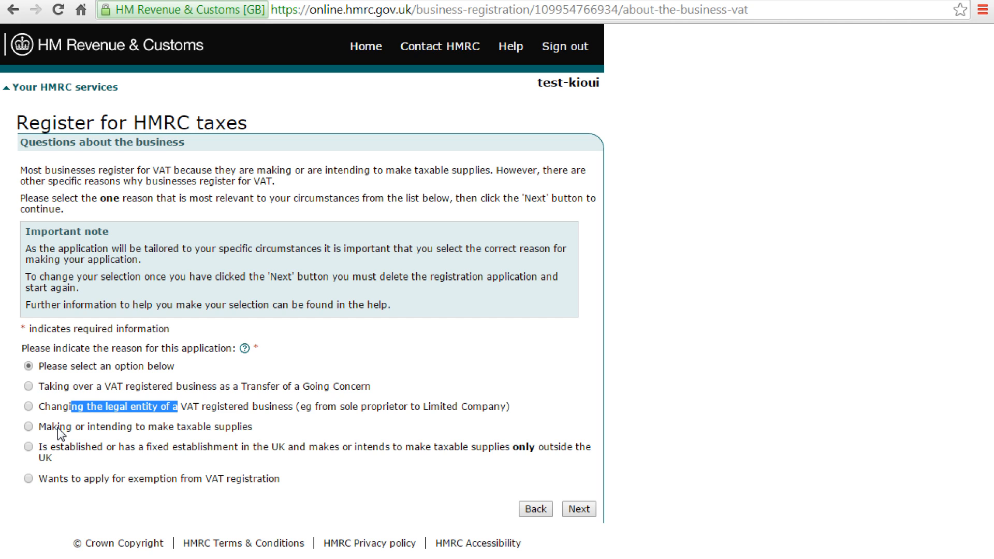
{"action": "left_click_drag", "start_coordinate": [57, 427], "coordinate": [160, 423]}
{"action": "left_click_drag", "start_coordinate": [64, 448], "coordinate": [573, 454]}
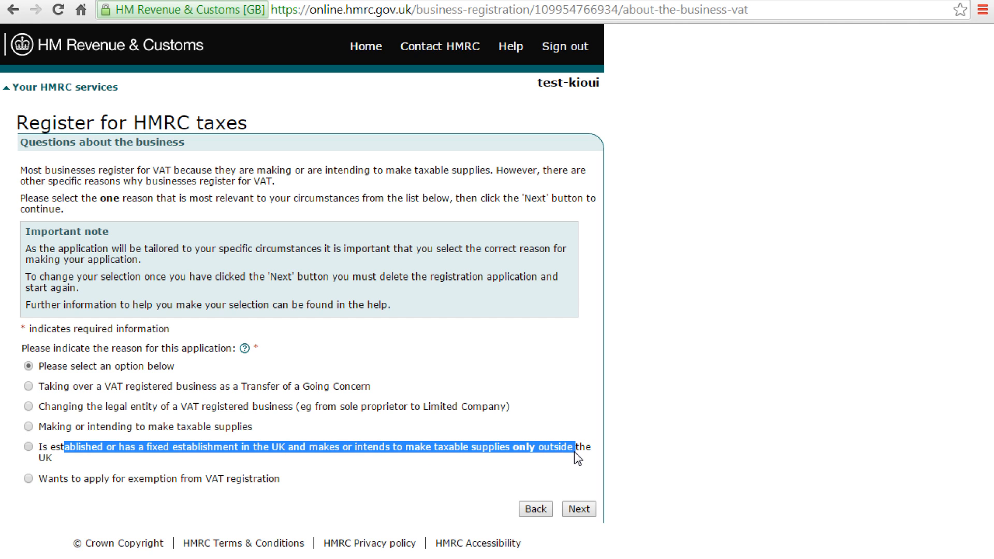
{"action": "left_click", "coordinate": [63, 479]}
{"action": "left_click_drag", "start_coordinate": [63, 480], "coordinate": [232, 485]}
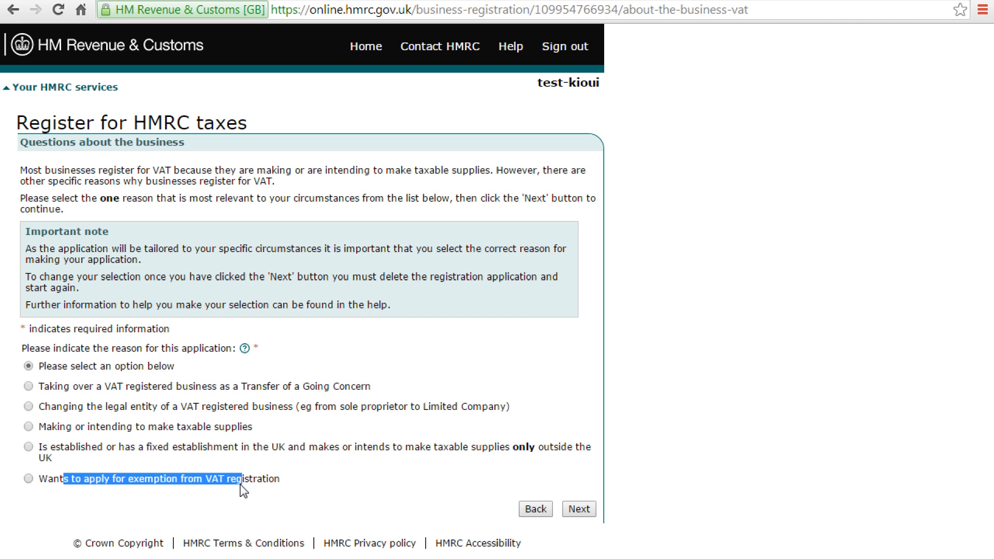
{"action": "left_click", "coordinate": [127, 499]}
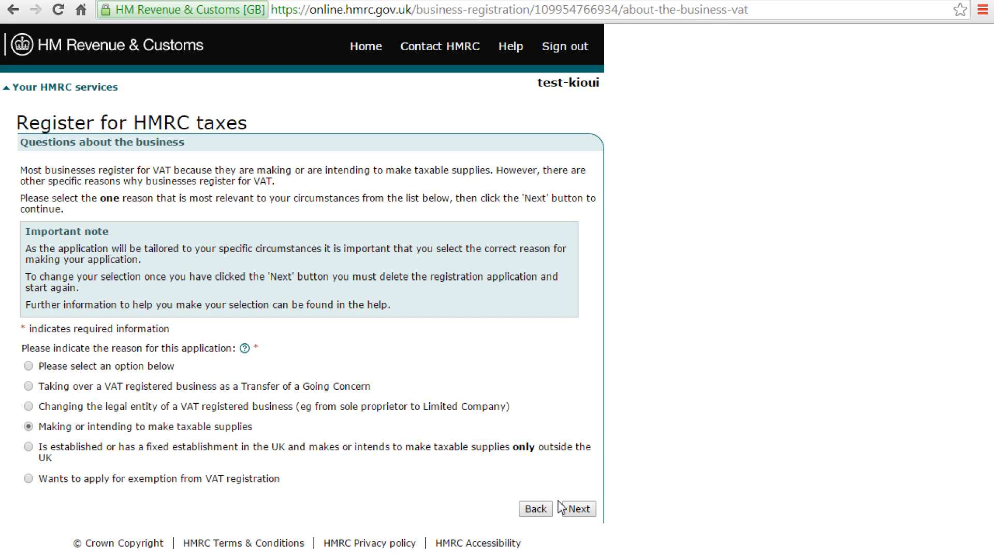
{"action": "left_click", "coordinate": [582, 511]}
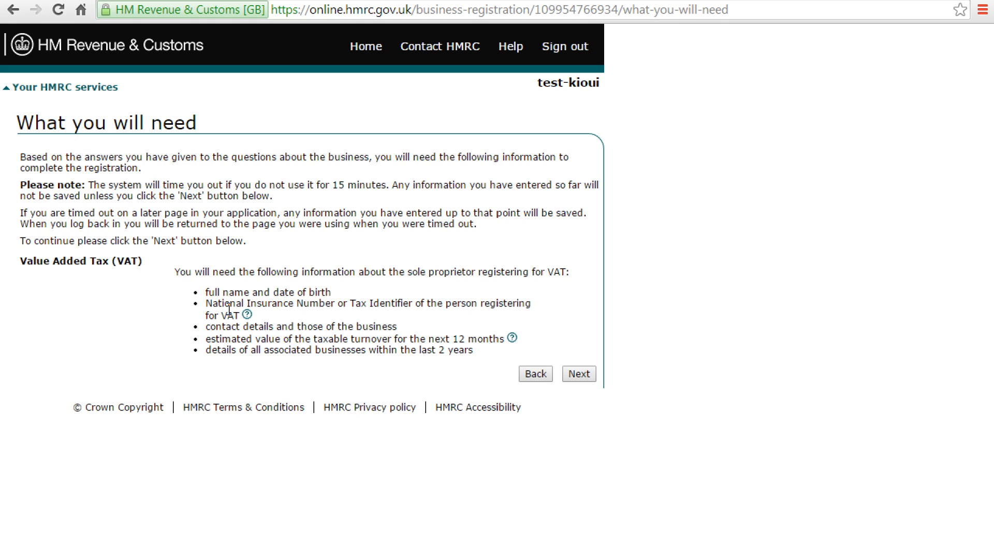
Step: Continue past 'What you will need' and the Registration summary into the Personal information form
{"action": "left_click", "coordinate": [583, 374]}
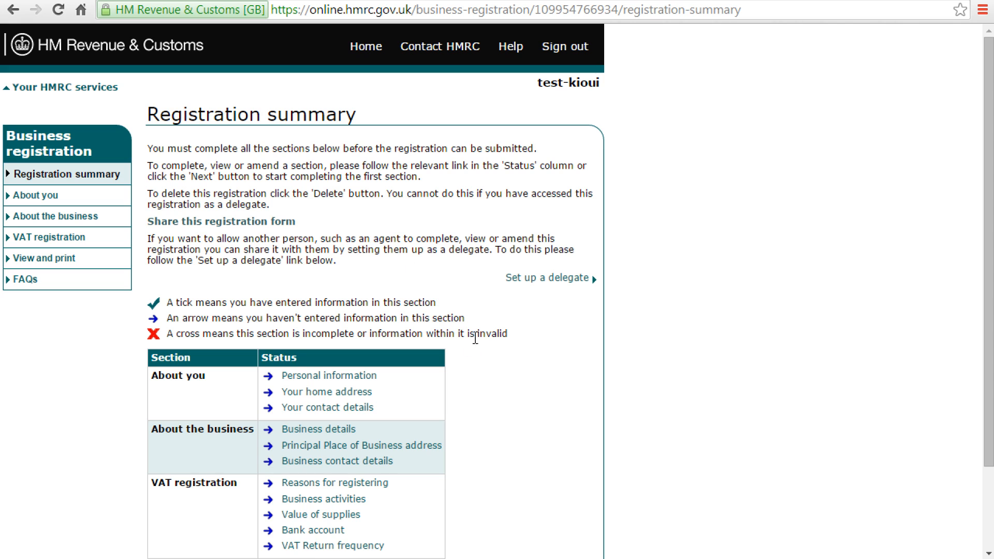
{"action": "scroll", "coordinate": [501, 376], "scroll_direction": "down", "scroll_amount": 2}
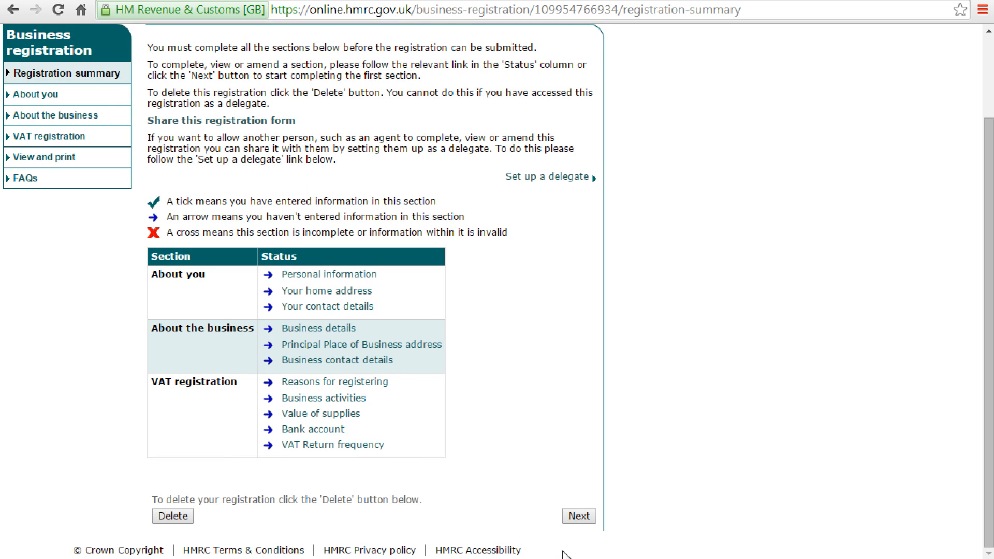
{"action": "left_click", "coordinate": [579, 515]}
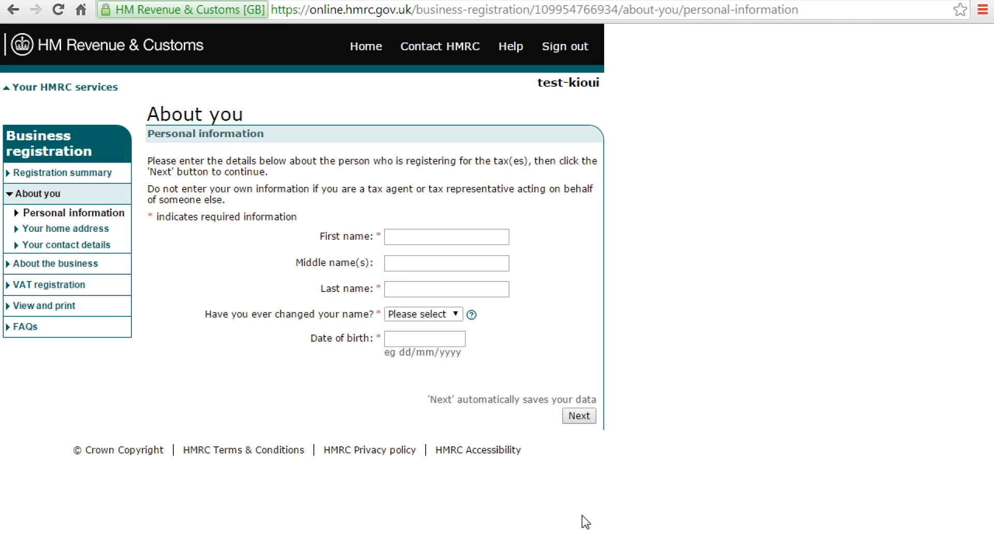
Step: Fill the applicant's first and last name from the saved suggestion and answer No to name change
{"action": "left_click", "coordinate": [393, 235]}
{"action": "type", "text": "jean-"}
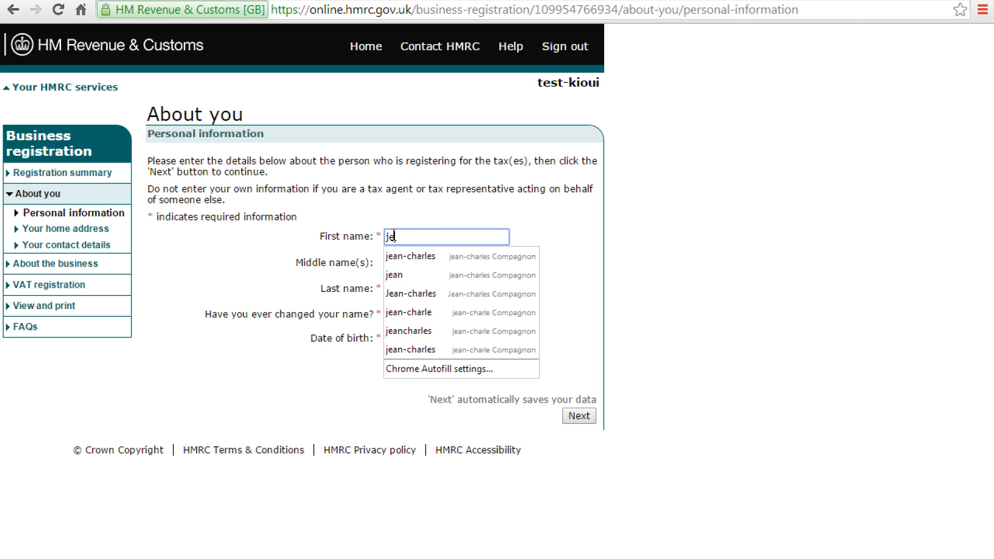
{"action": "key", "text": "Down"}
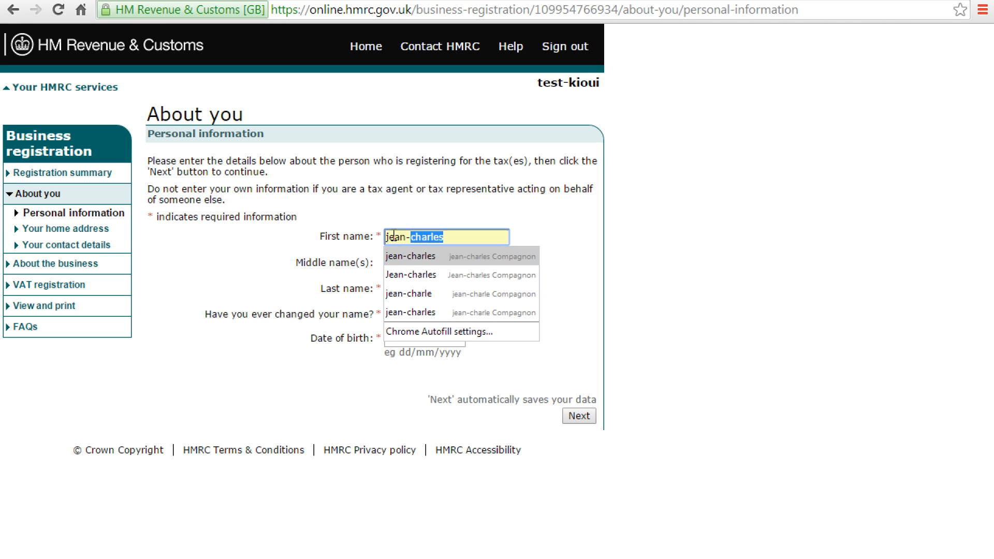
{"action": "key", "text": "Return"}
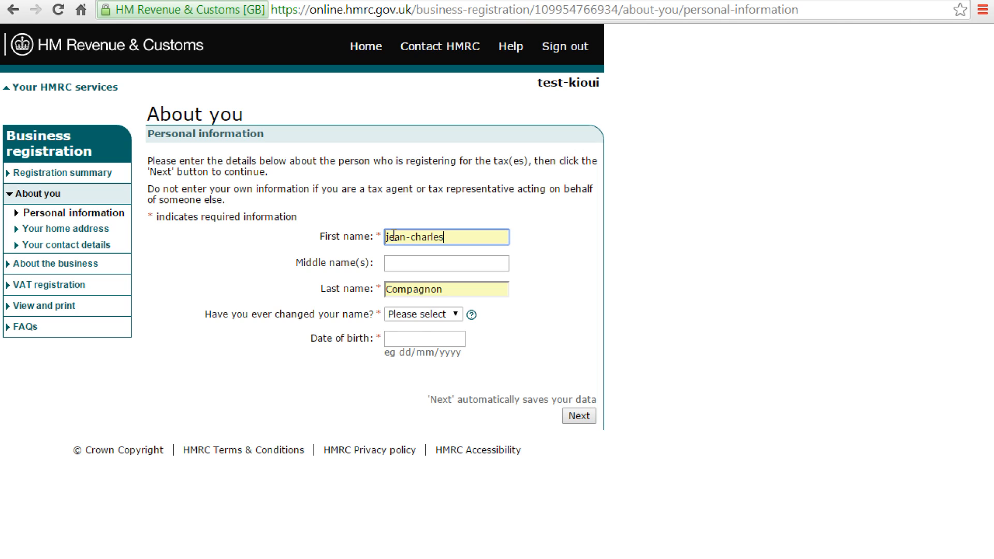
{"action": "left_click", "coordinate": [420, 315]}
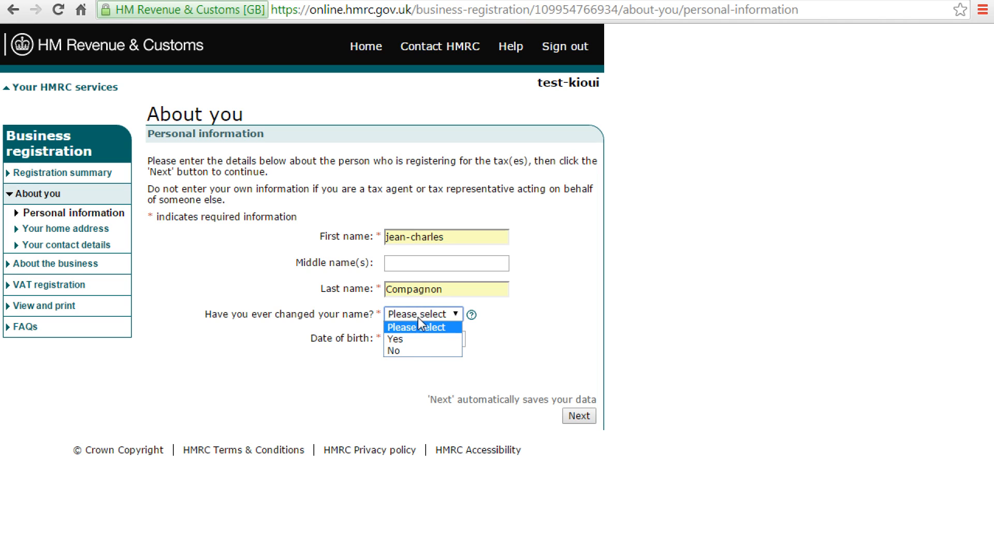
{"action": "left_click", "coordinate": [409, 349]}
Step: Enter the date of birth as 01/01/1950, noting the day/month format
{"action": "left_click", "coordinate": [409, 338]}
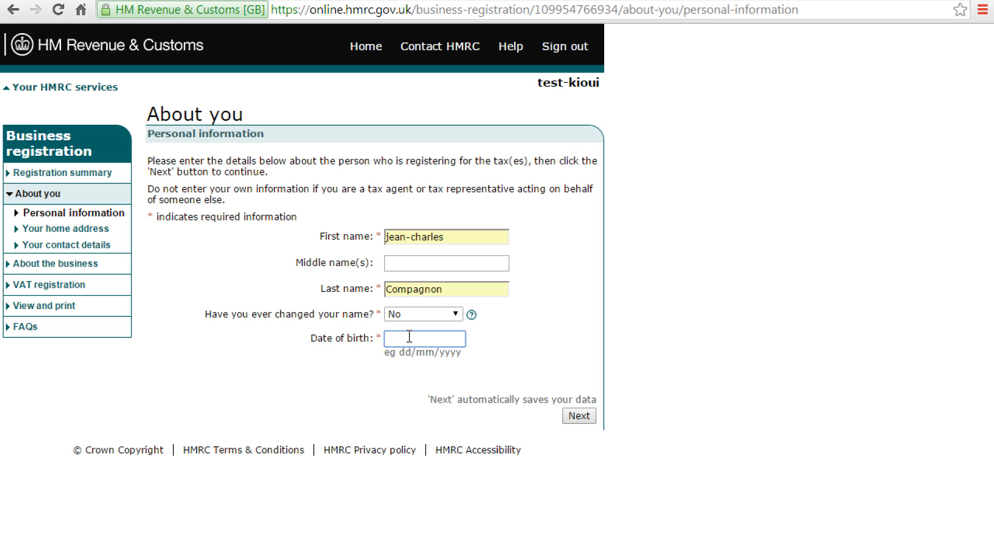
{"action": "type", "text": "01/01/1950"}
{"action": "double_click", "coordinate": [403, 354]}
{"action": "double_click", "coordinate": [418, 354]}
Step: Declare no National Insurance number and enter the tax identification number without the hyphen
{"action": "left_click", "coordinate": [586, 419]}
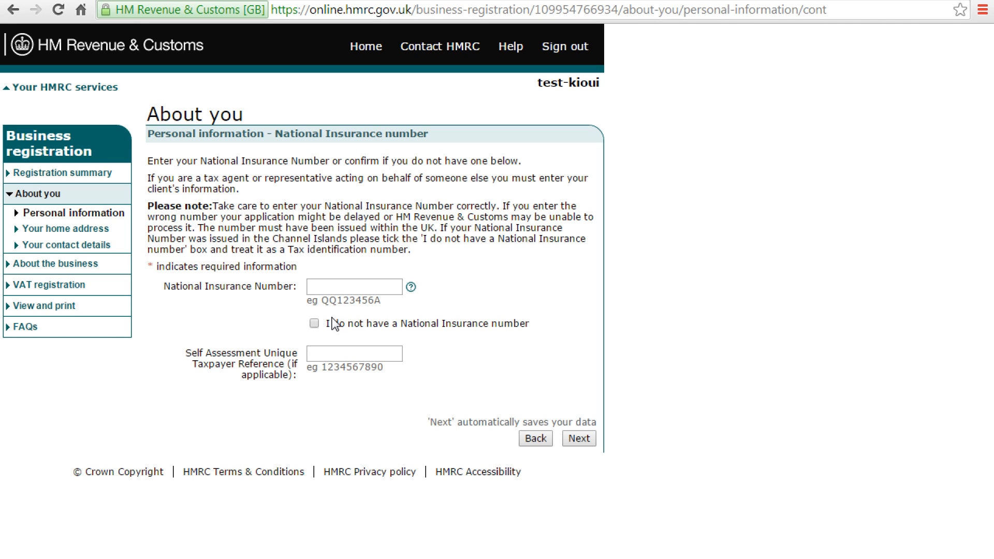
{"action": "left_click", "coordinate": [314, 323]}
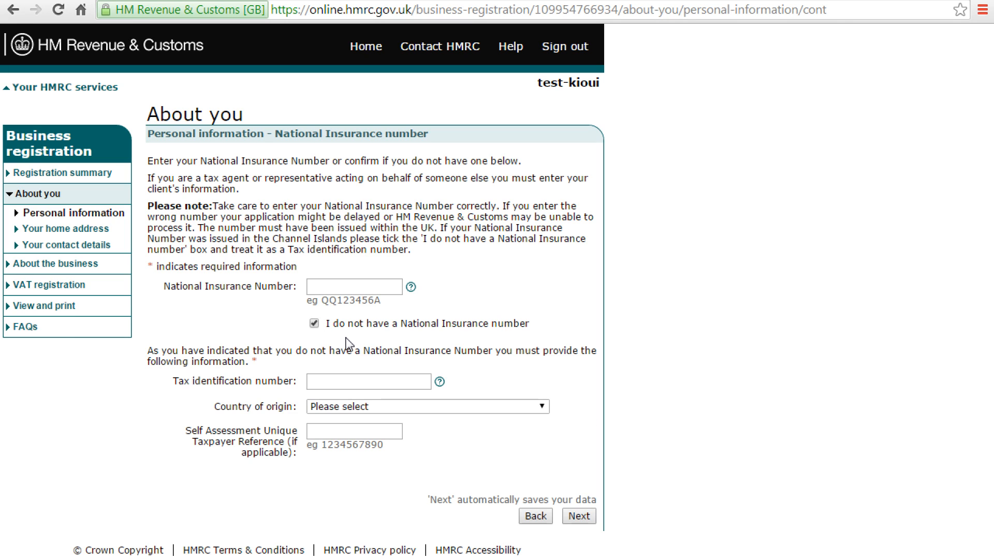
{"action": "left_click", "coordinate": [320, 382]}
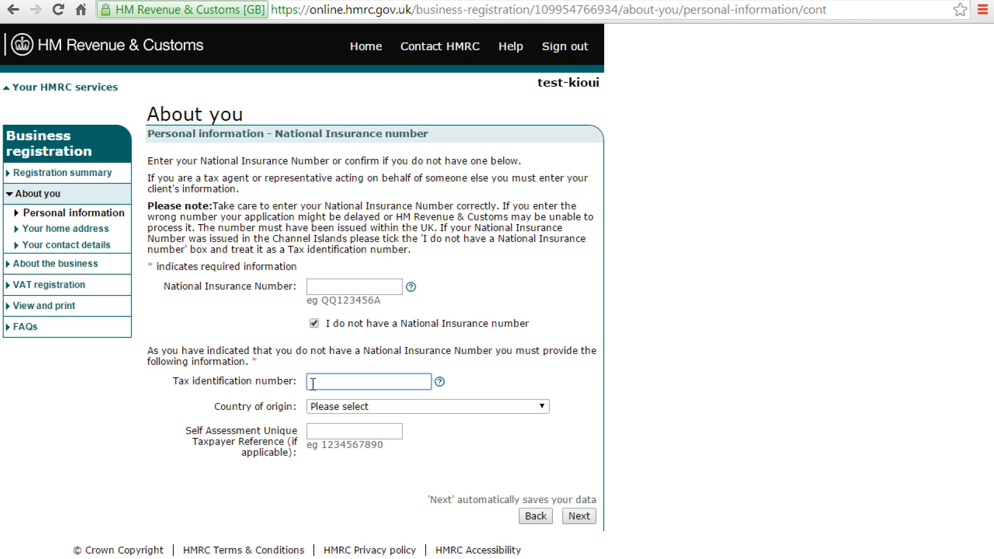
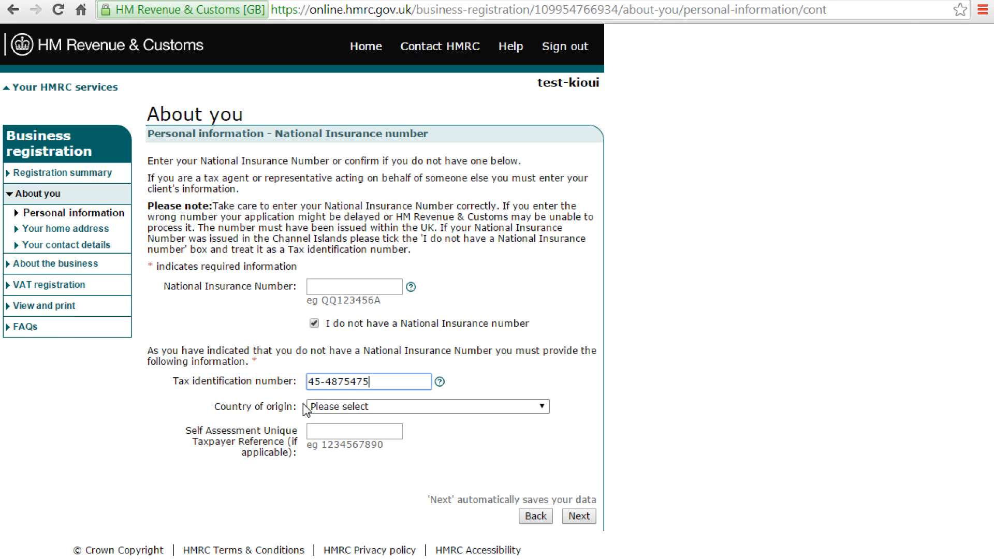
{"action": "key", "text": "Delete"}
{"action": "type", "text": "5"}
Step: Set the country of origin to United States and submit the National Insurance details
{"action": "left_click", "coordinate": [344, 409]}
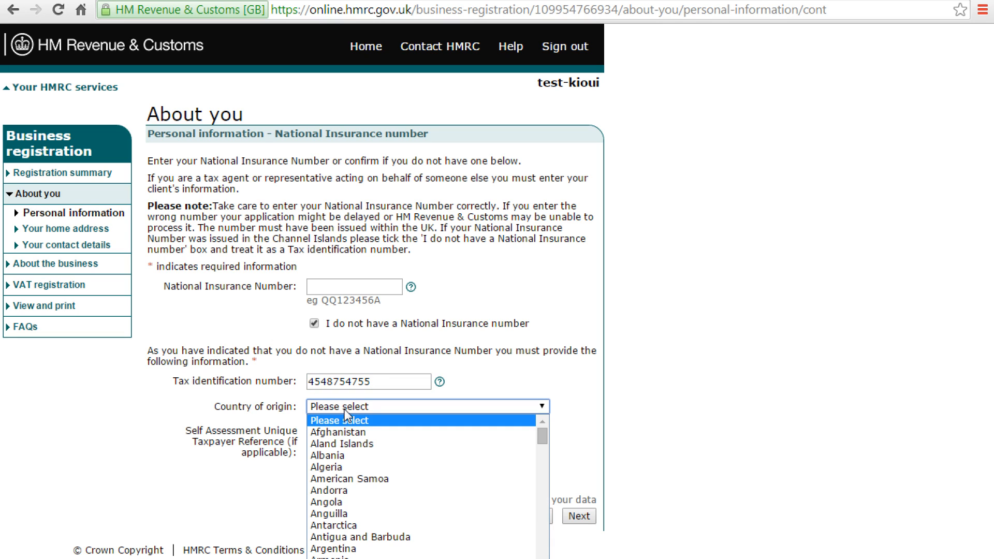
{"action": "type", "text": "united"}
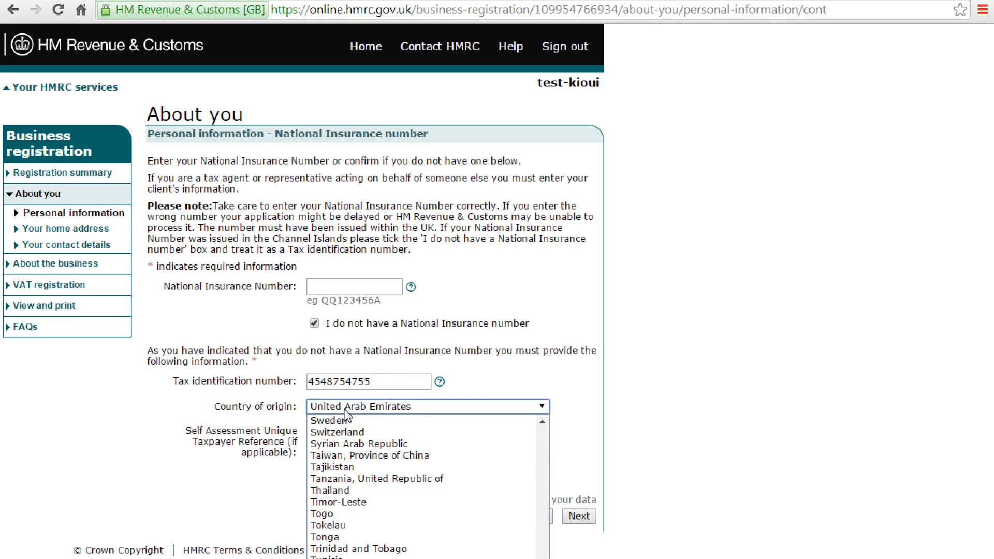
{"action": "key", "text": "Down"}
{"action": "key", "text": "Down"}
{"action": "key", "text": "Return"}
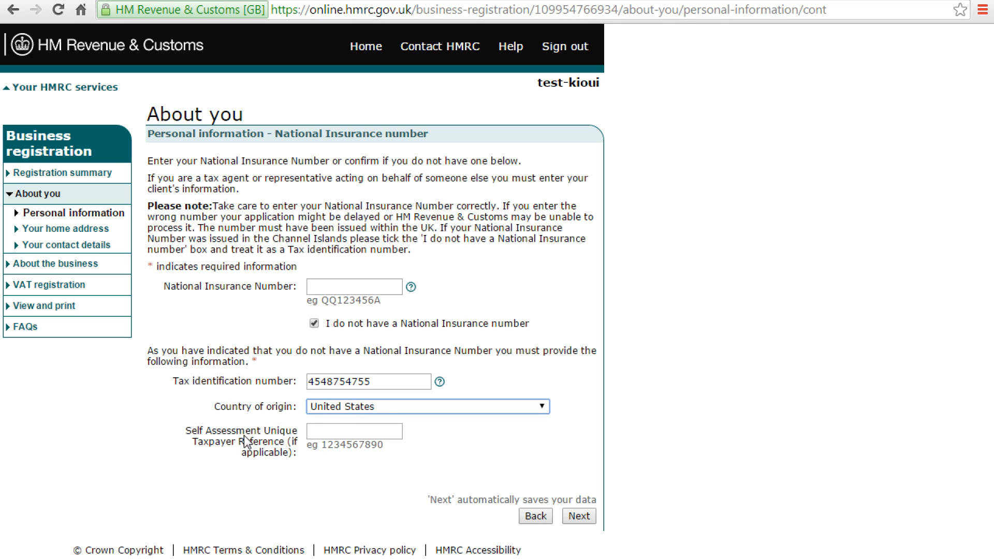
{"action": "left_click", "coordinate": [322, 433]}
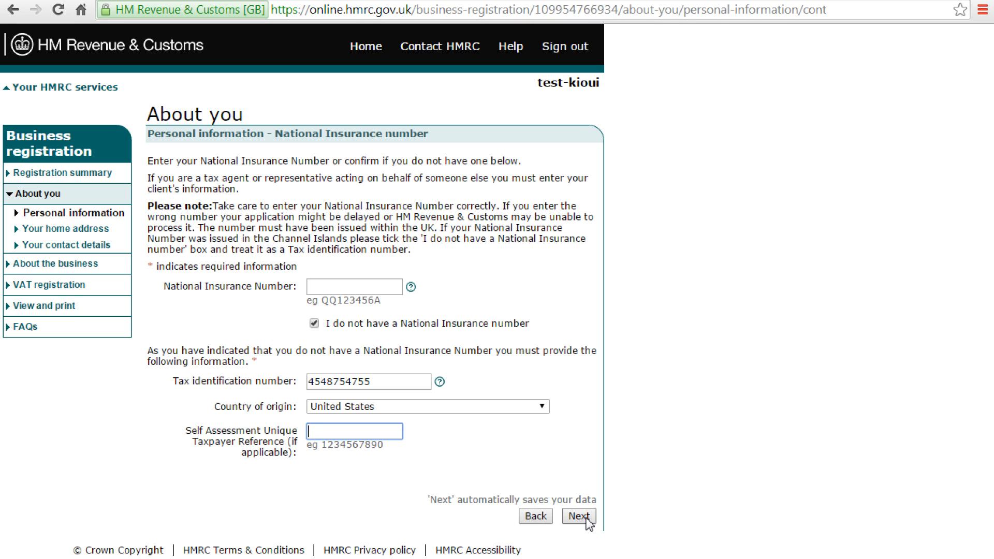
{"action": "left_click", "coordinate": [578, 516]}
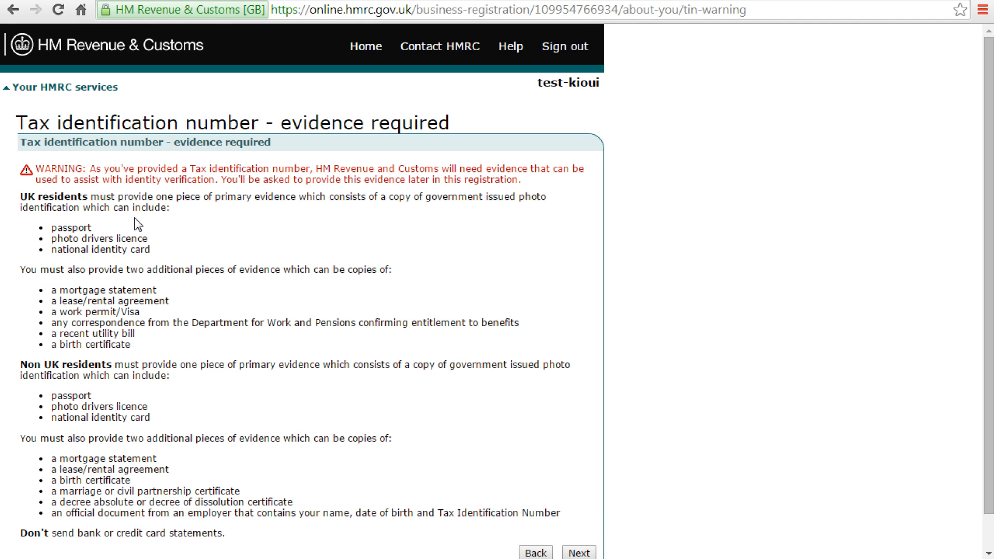
Step: Review the required evidence (driving licence, identity card, mortgage statement, birth certificate) and continue past the warning
{"action": "left_click_drag", "start_coordinate": [101, 172], "coordinate": [510, 166]}
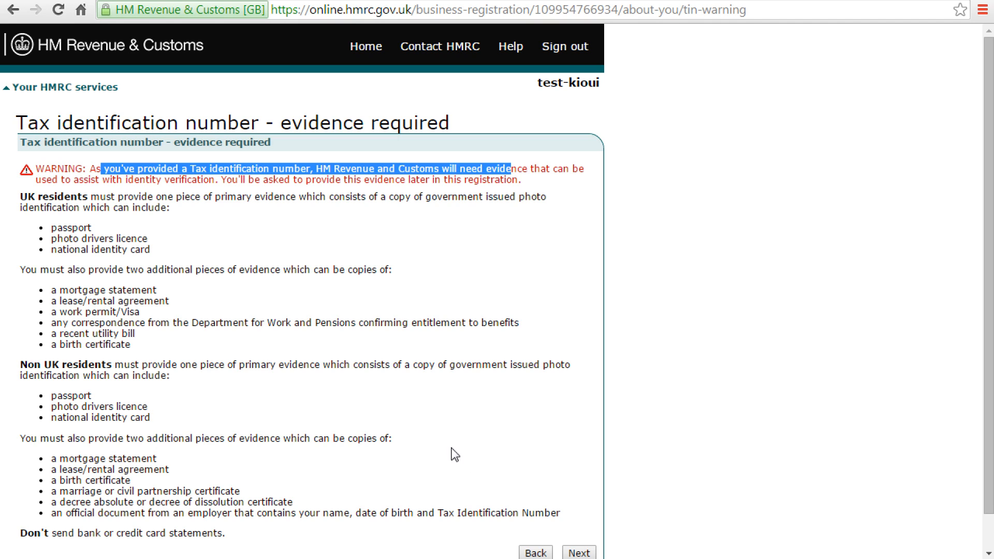
{"action": "left_click_drag", "start_coordinate": [69, 291], "coordinate": [132, 290]}
{"action": "left_click_drag", "start_coordinate": [61, 227], "coordinate": [132, 239]}
{"action": "left_click_drag", "start_coordinate": [62, 252], "coordinate": [111, 268]}
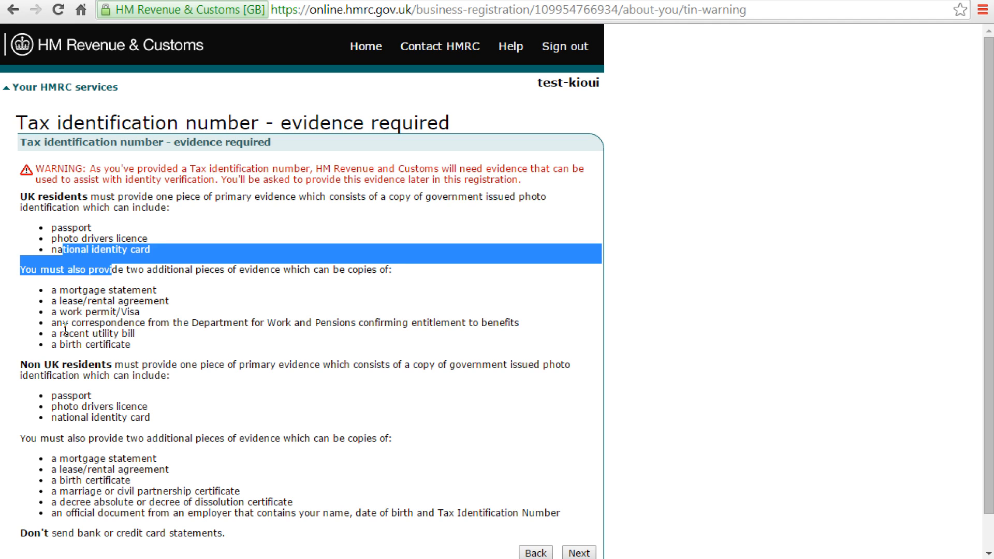
{"action": "left_click_drag", "start_coordinate": [66, 344], "coordinate": [114, 346]}
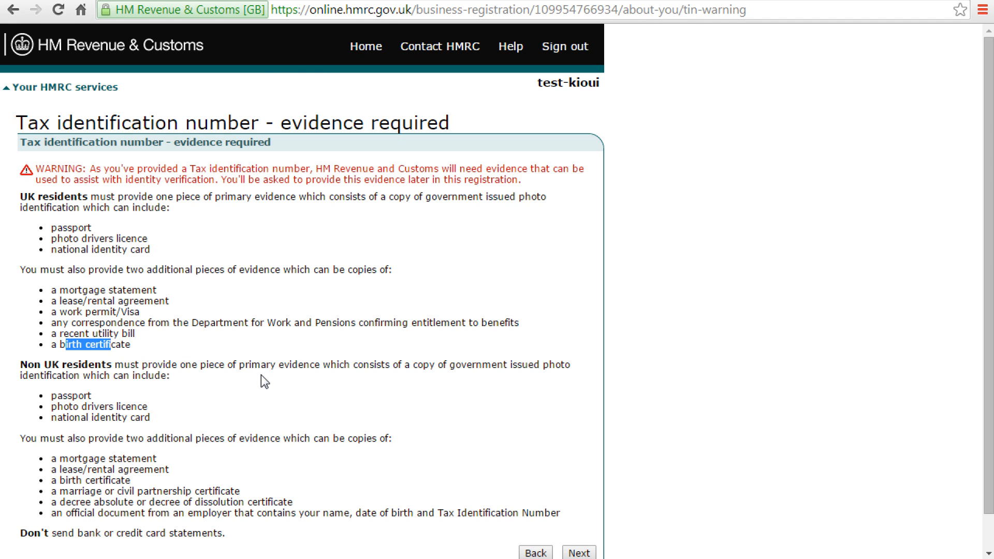
{"action": "scroll", "coordinate": [261, 375], "scroll_direction": "down", "scroll_amount": 1}
{"action": "left_click", "coordinate": [578, 516]}
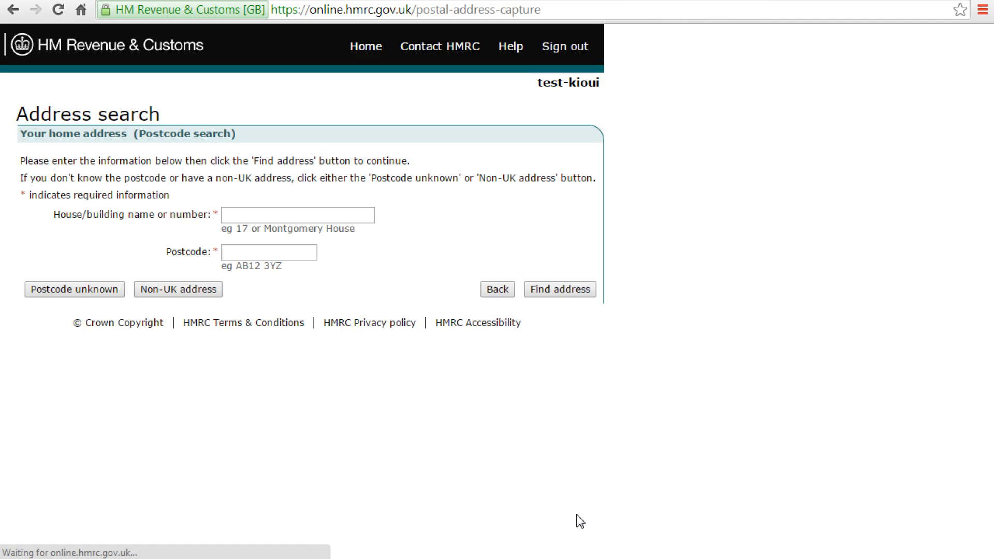
Step: Enter the non-UK home address from saved address and town suggestions and submit it
{"action": "left_click", "coordinate": [326, 214]}
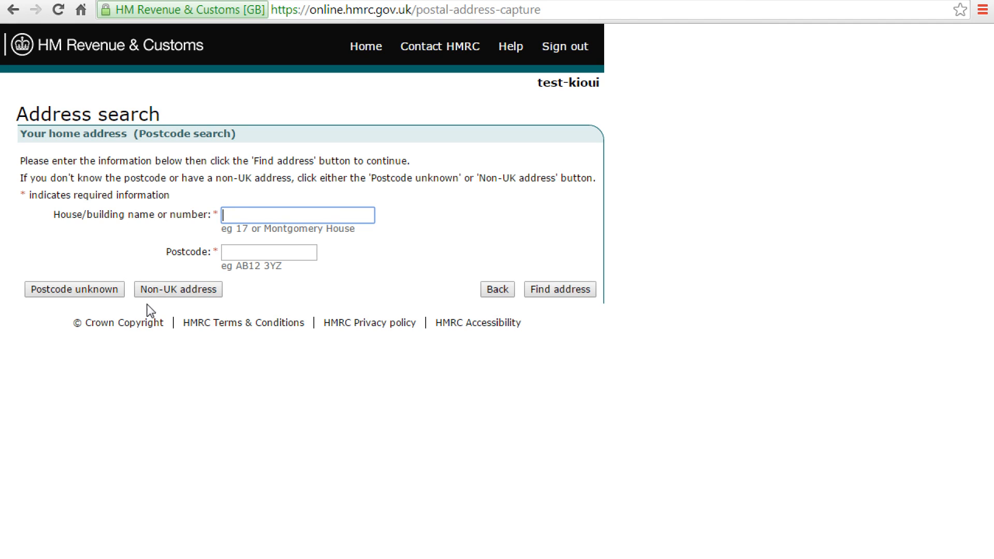
{"action": "left_click", "coordinate": [183, 289]}
{"action": "left_click", "coordinate": [253, 199]}
{"action": "key", "text": "Down"}
{"action": "key", "text": "Return"}
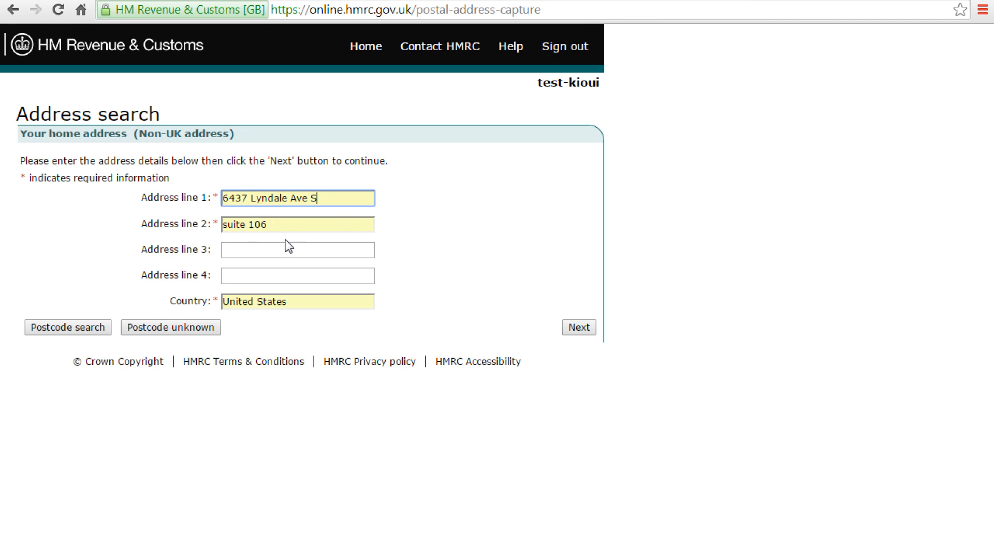
{"action": "left_click", "coordinate": [242, 250]}
{"action": "type", "text": "Richfiewl"}
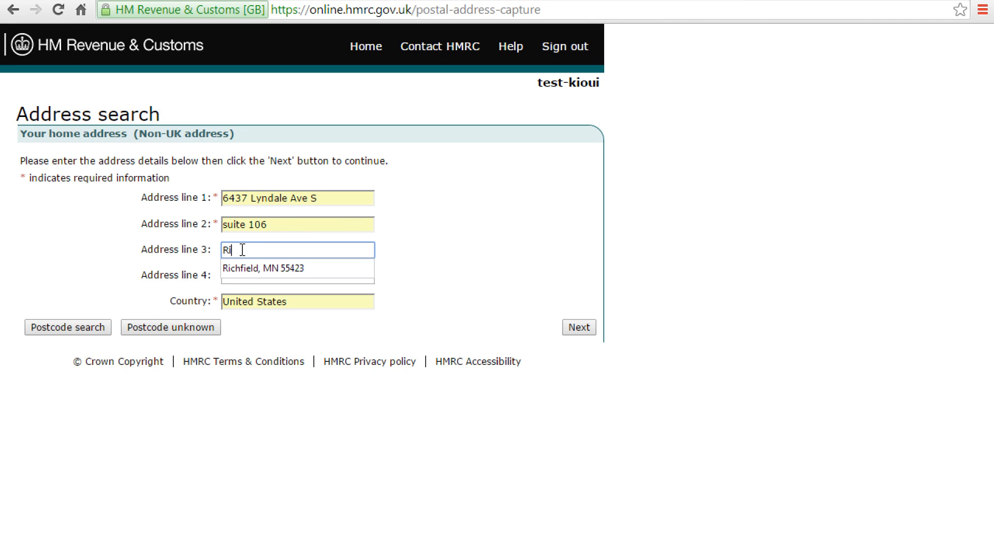
{"action": "key", "text": "BackSpace"}
{"action": "key", "text": "BackSpace"}
{"action": "key", "text": "Down"}
{"action": "key", "text": "Return"}
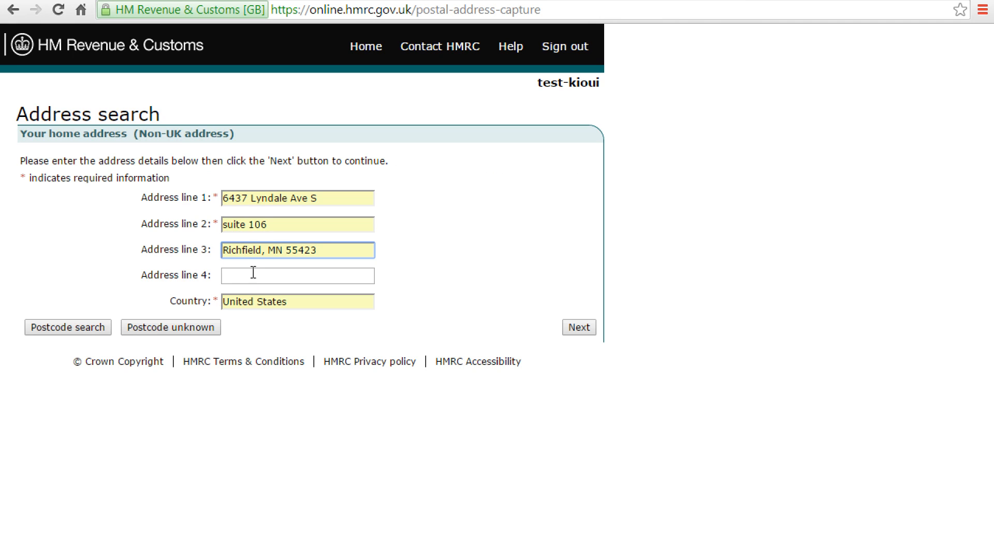
{"action": "left_click", "coordinate": [576, 333]}
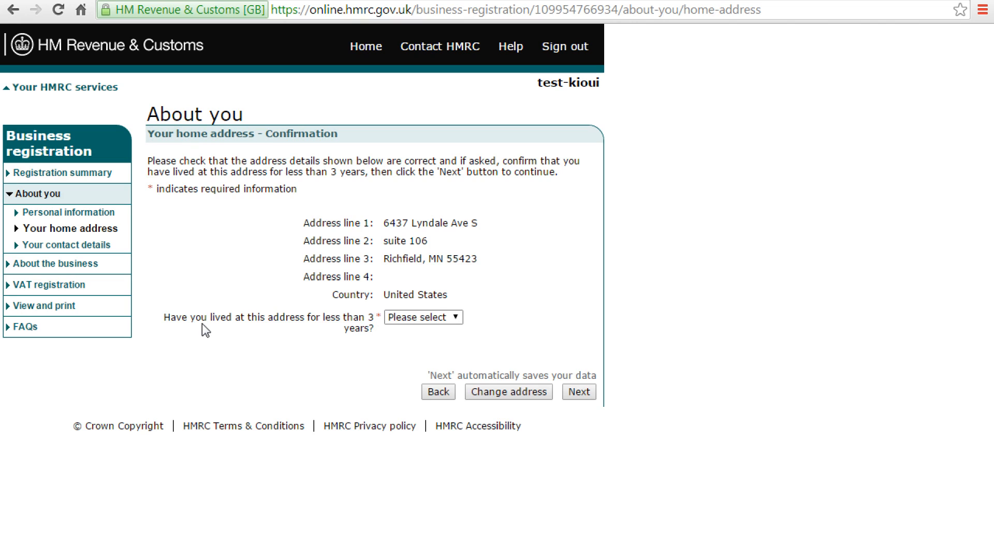
Step: Answer No to having lived at the address under 3 years and continue
{"action": "left_click", "coordinate": [416, 318]}
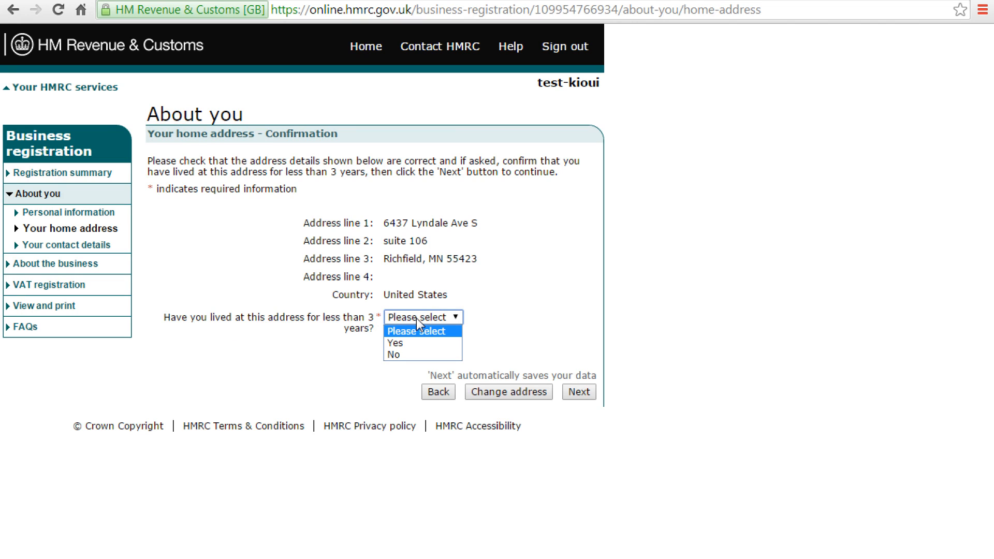
{"action": "left_click", "coordinate": [412, 355]}
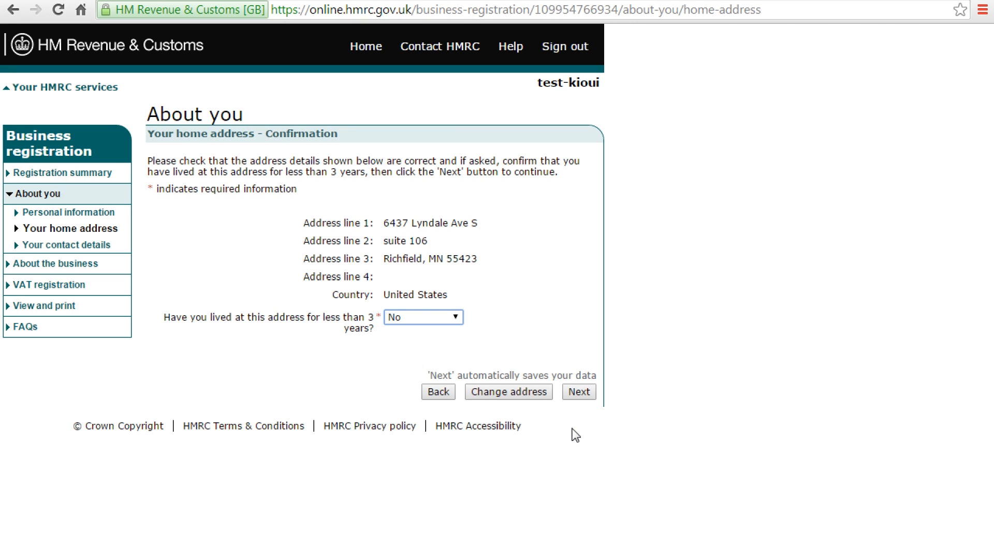
{"action": "left_click", "coordinate": [582, 393]}
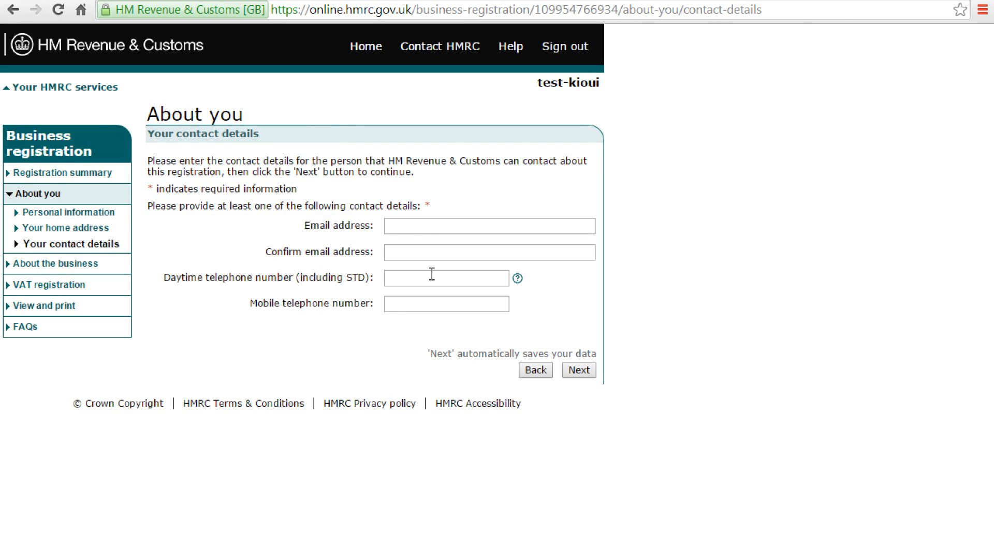
Step: Autofill the contact email and telephone numbers from a saved entry, then accept the About you summary
{"action": "left_click", "coordinate": [408, 225]}
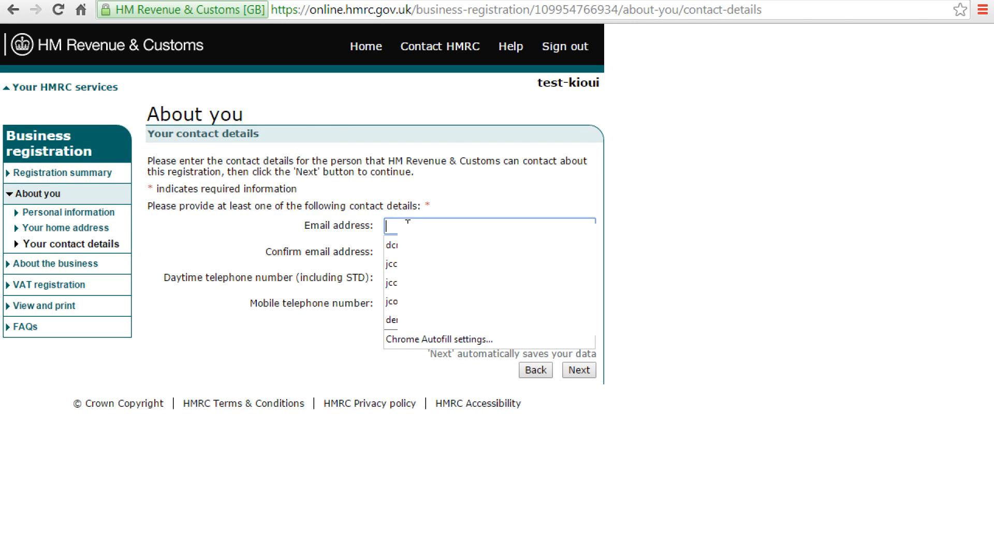
{"action": "key", "text": "Down"}
{"action": "key", "text": "Down"}
{"action": "key", "text": "Down"}
{"action": "key", "text": "Down"}
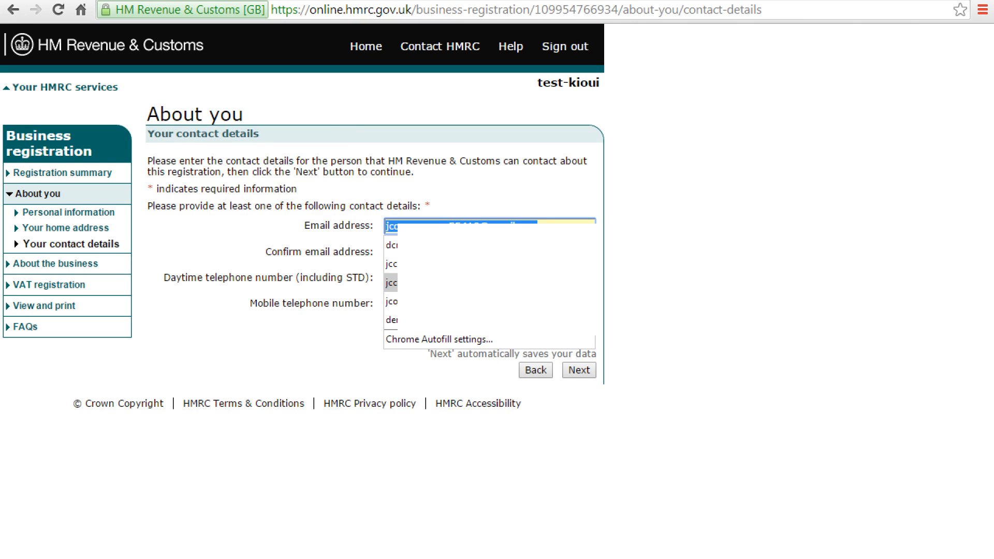
{"action": "key", "text": "Return"}
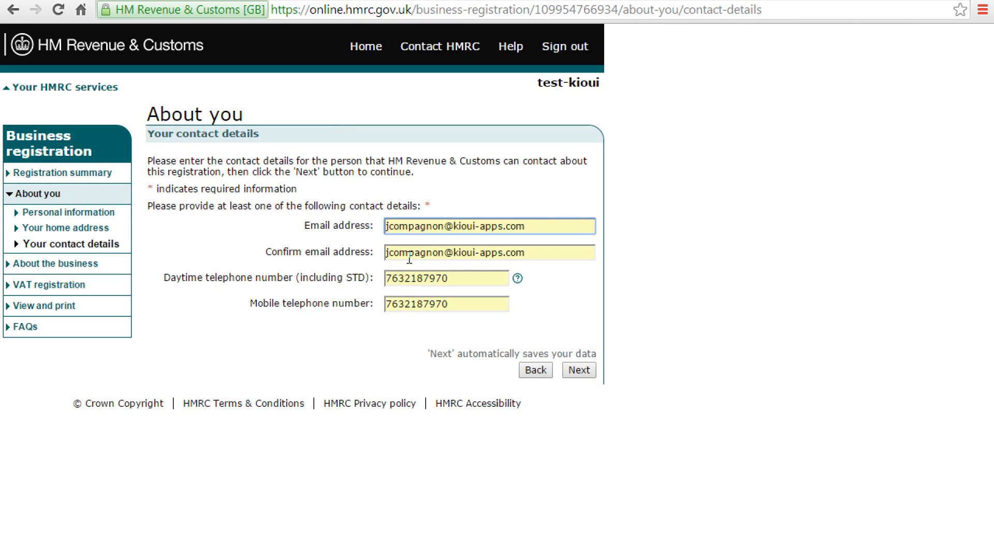
{"action": "left_click", "coordinate": [451, 279]}
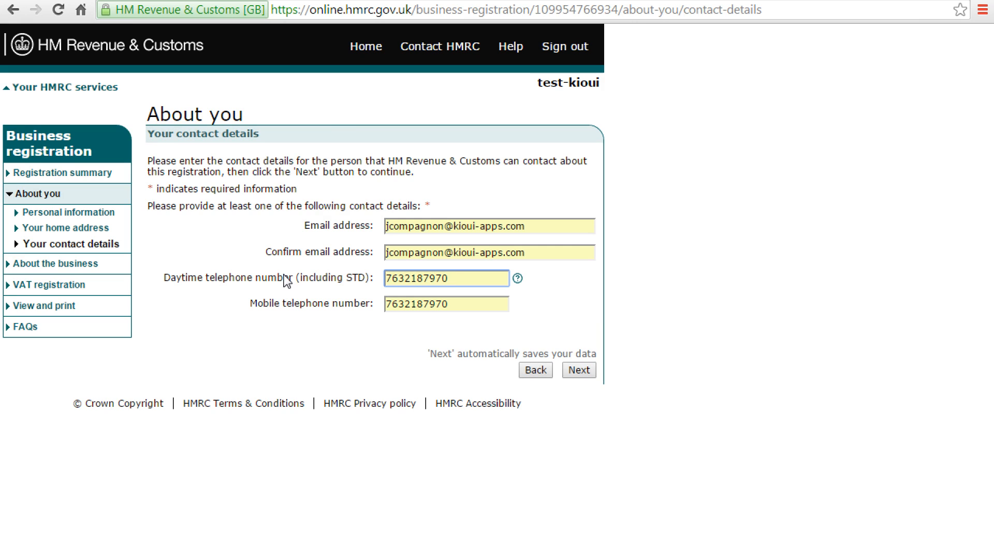
{"action": "left_click", "coordinate": [579, 371]}
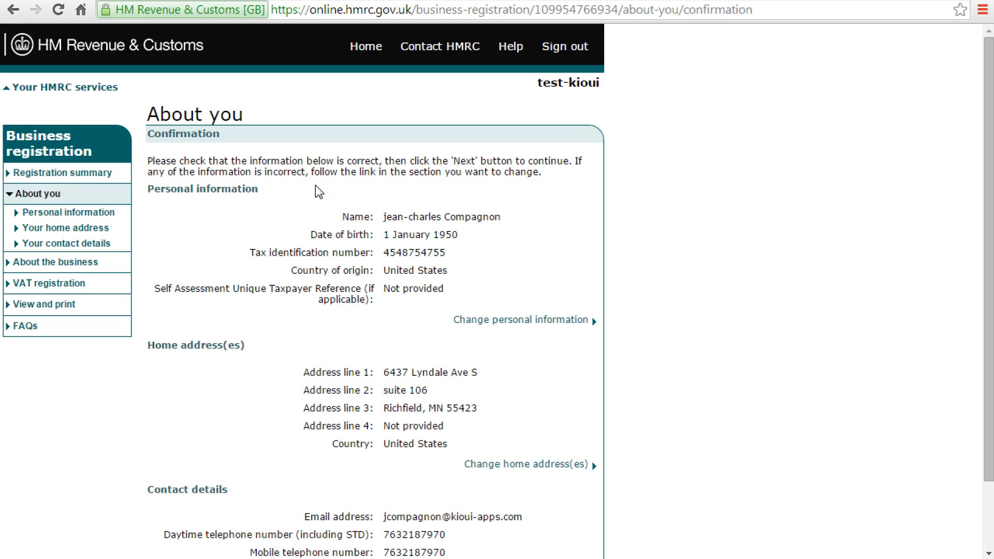
{"action": "scroll", "coordinate": [425, 423], "scroll_direction": "down", "scroll_amount": 3}
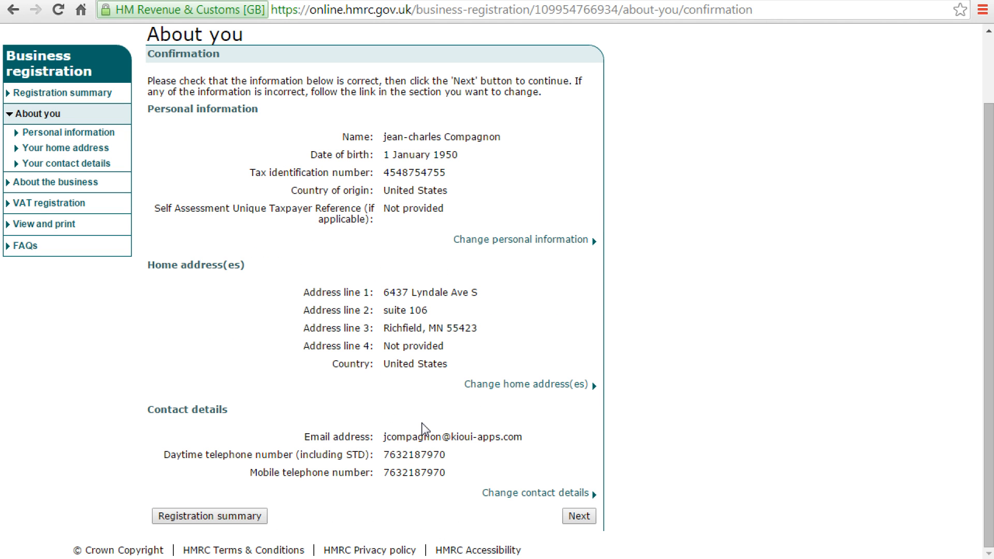
{"action": "left_click", "coordinate": [581, 516]}
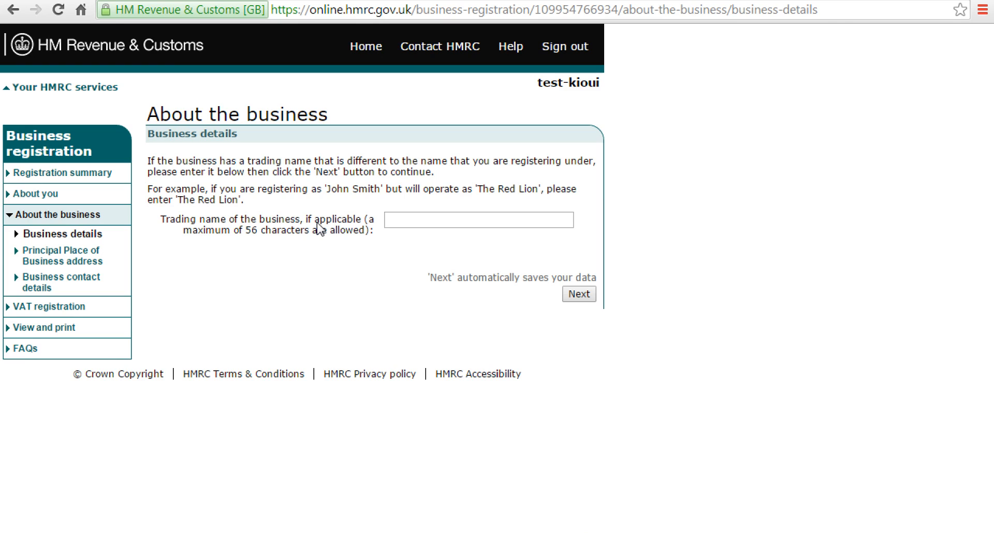
Step: Clear the typed trading name so the field stays blank and submit the business details
{"action": "left_click", "coordinate": [408, 221]}
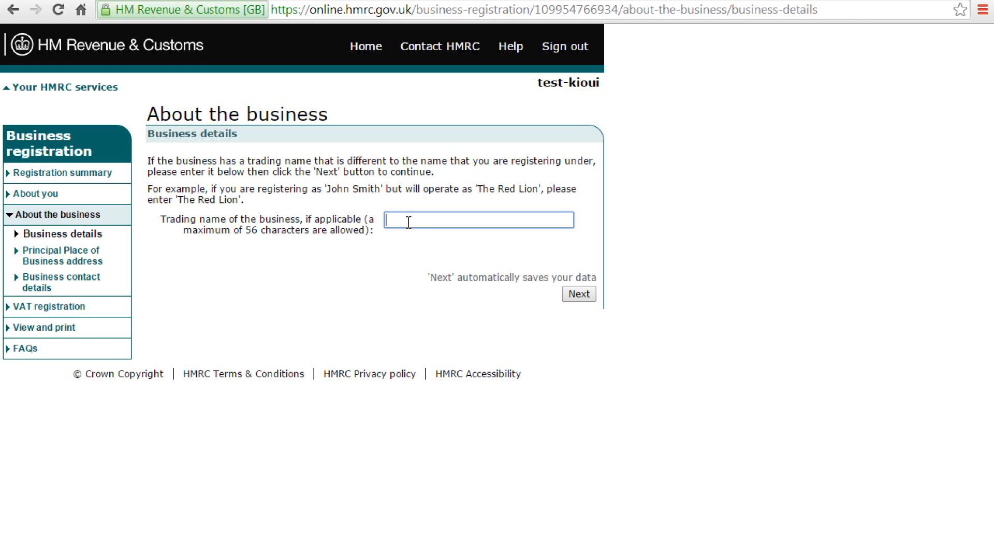
{"action": "type", "text": "Kioui llc"}
{"action": "left_click_drag", "start_coordinate": [466, 223], "coordinate": [346, 215]}
{"action": "key", "text": "BackSpace"}
{"action": "left_click", "coordinate": [585, 294]}
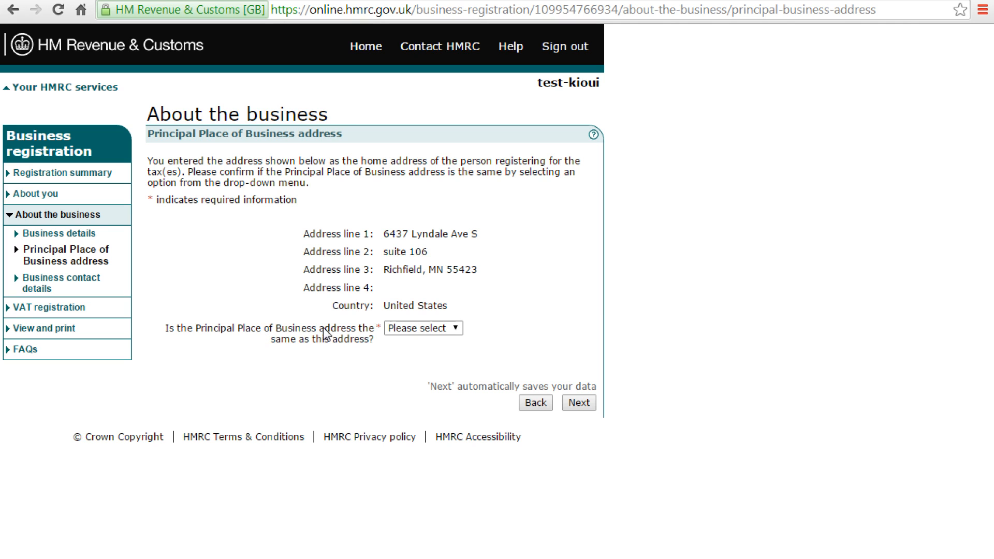
Step: Confirm the business address is the same as the home address
{"action": "left_click", "coordinate": [424, 328]}
{"action": "left_click", "coordinate": [411, 354]}
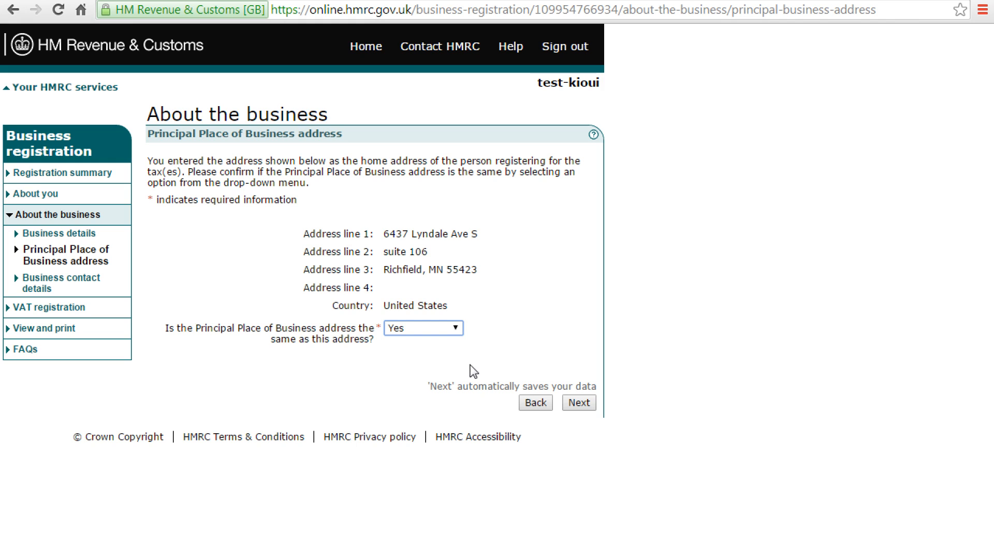
{"action": "left_click", "coordinate": [587, 406]}
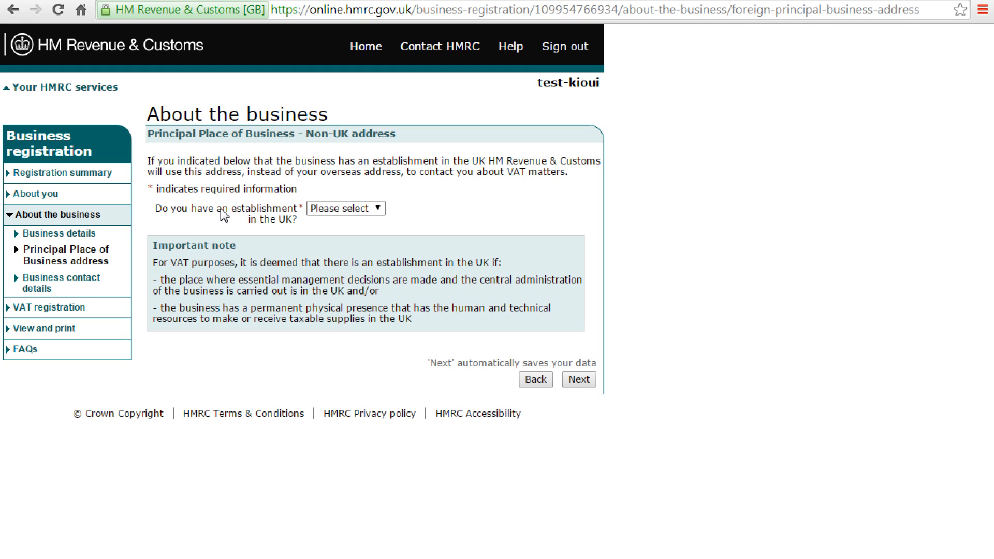
Step: Answer No to having a UK establishment and No to US VAT registration
{"action": "left_click", "coordinate": [327, 208]}
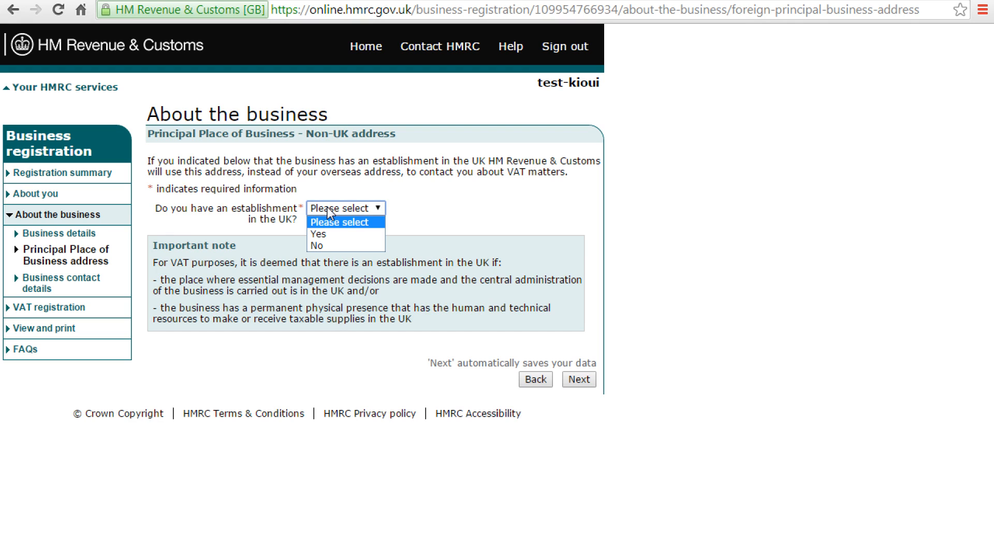
{"action": "left_click", "coordinate": [329, 247]}
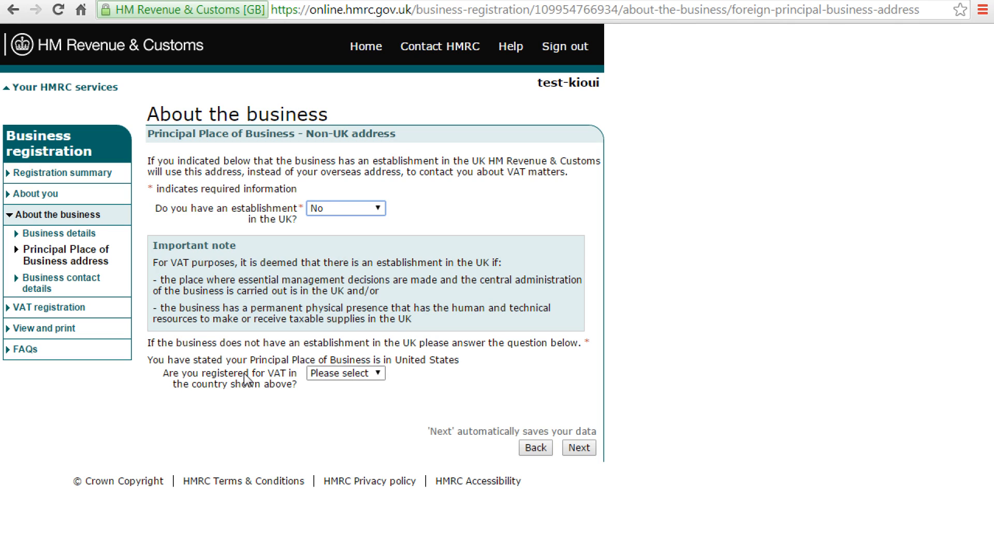
{"action": "left_click", "coordinate": [336, 375]}
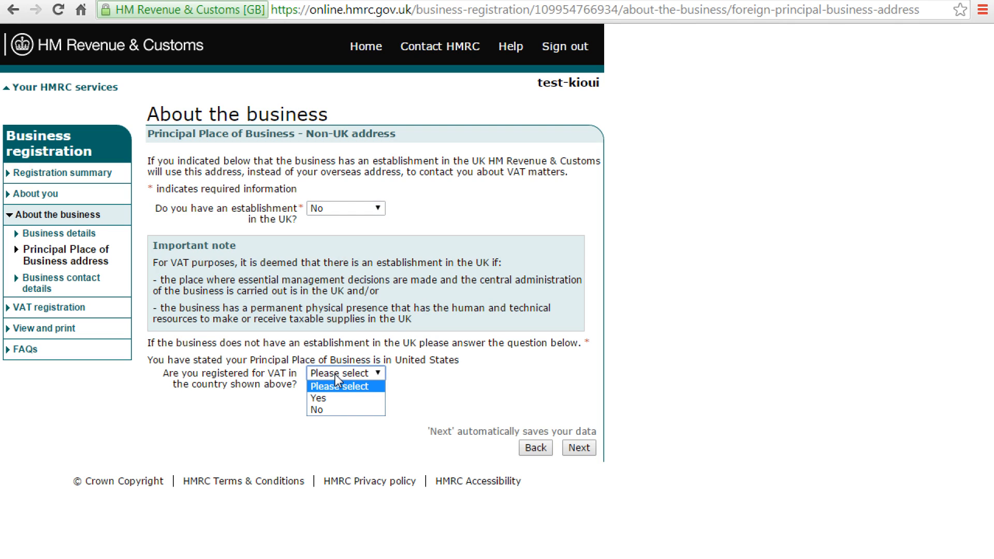
{"action": "left_click", "coordinate": [341, 410]}
{"action": "left_click", "coordinate": [592, 448]}
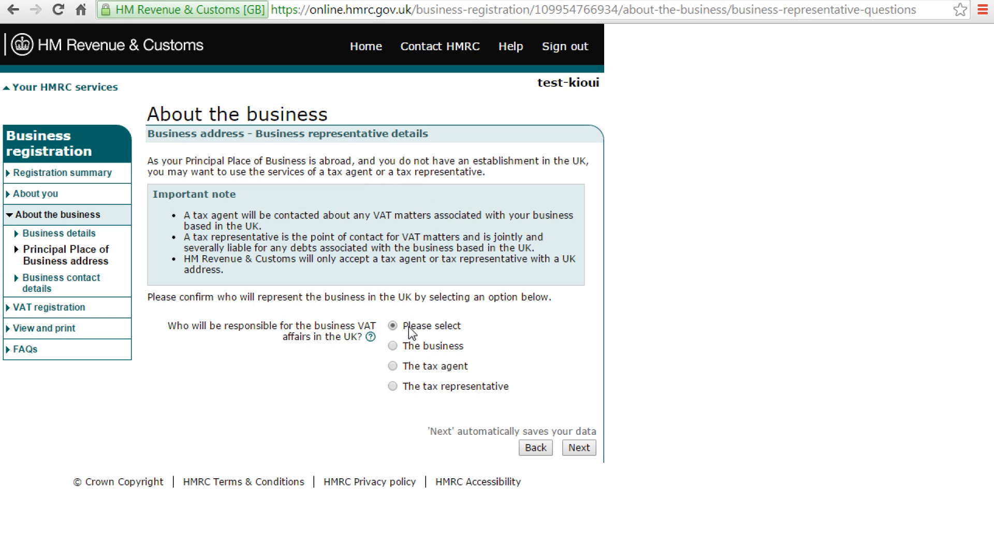
Step: Name the business itself as responsible for its UK VAT affairs
{"action": "left_click_drag", "start_coordinate": [284, 321], "coordinate": [350, 326]}
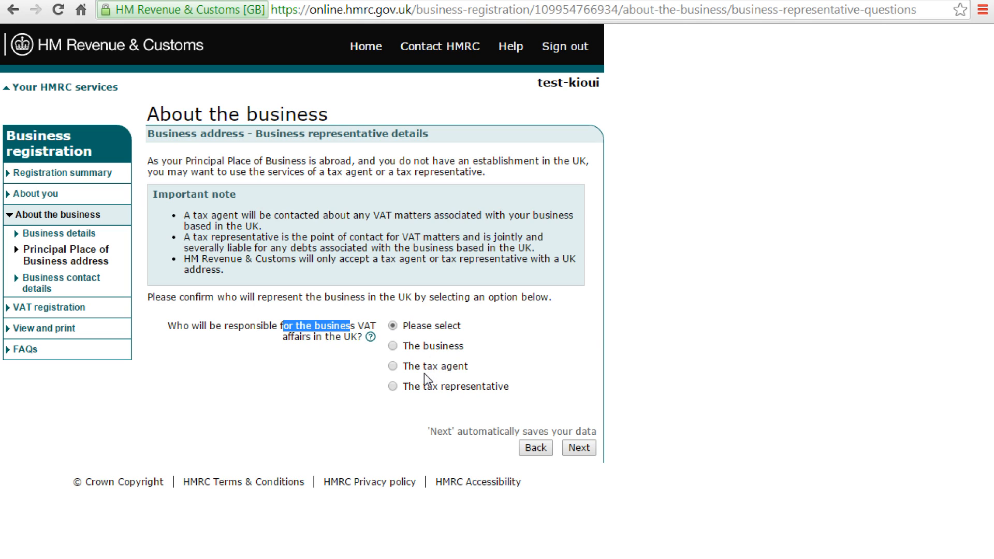
{"action": "left_click", "coordinate": [393, 347]}
{"action": "left_click", "coordinate": [582, 450]}
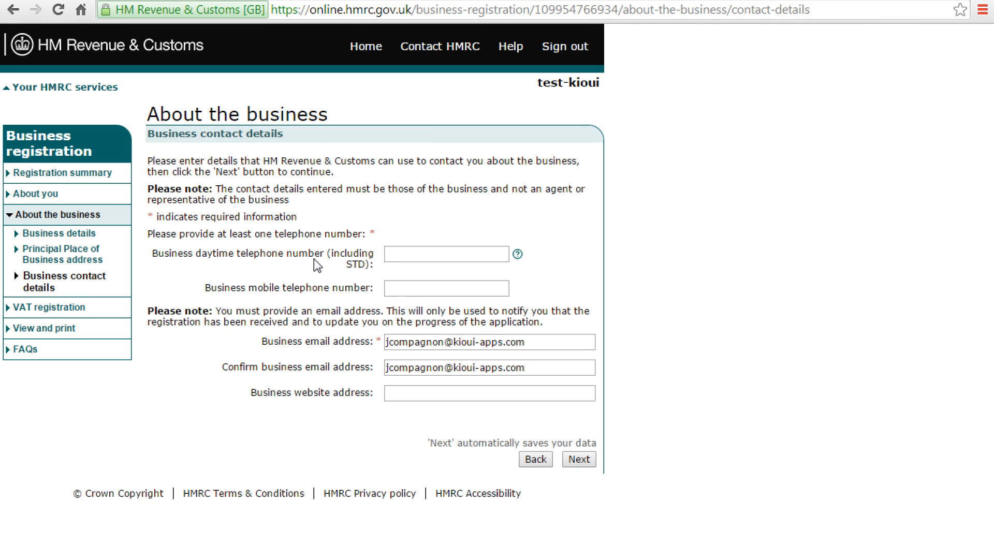
Step: Autofill the business phone numbers from a saved entry and clear the wrongly filled website field
{"action": "left_click", "coordinate": [395, 254]}
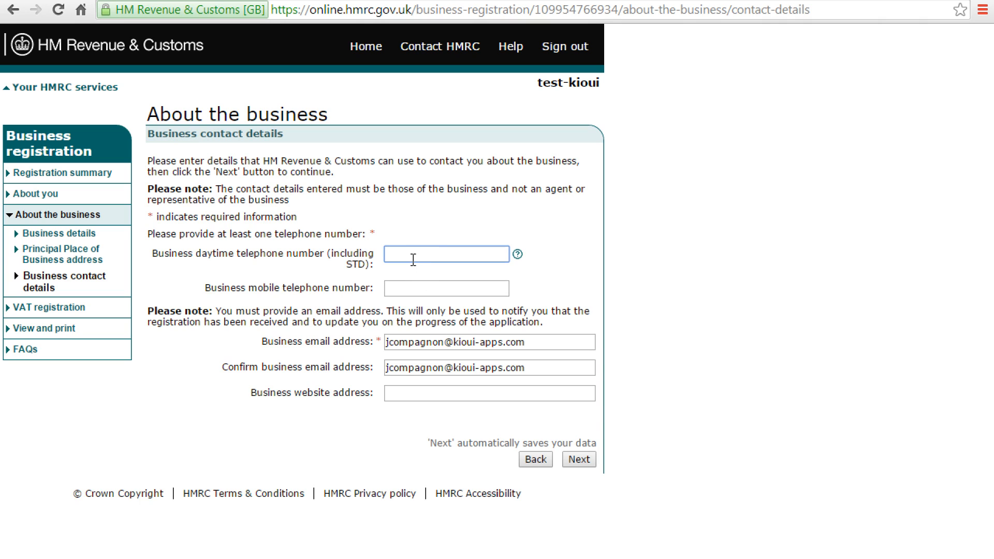
{"action": "type", "text": "763"}
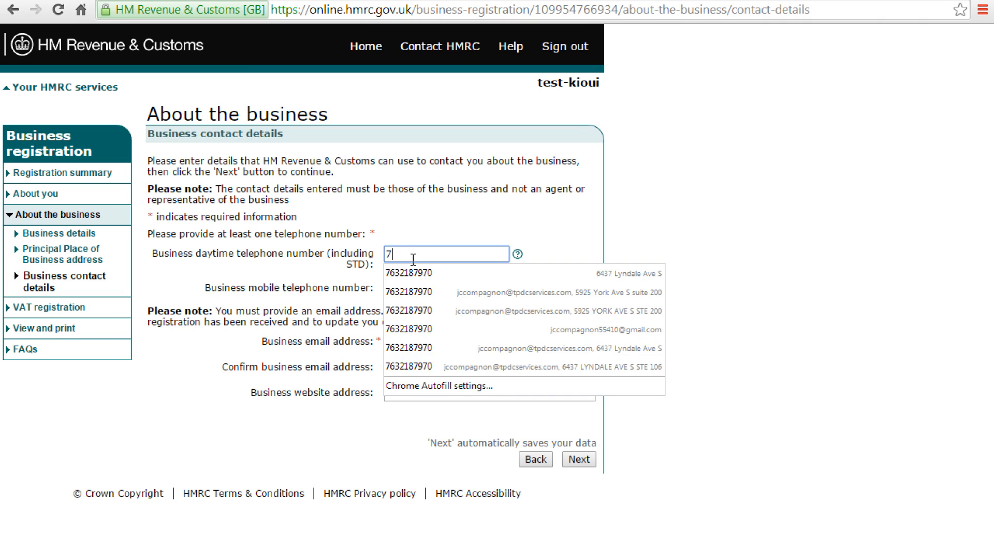
{"action": "key", "text": "Down"}
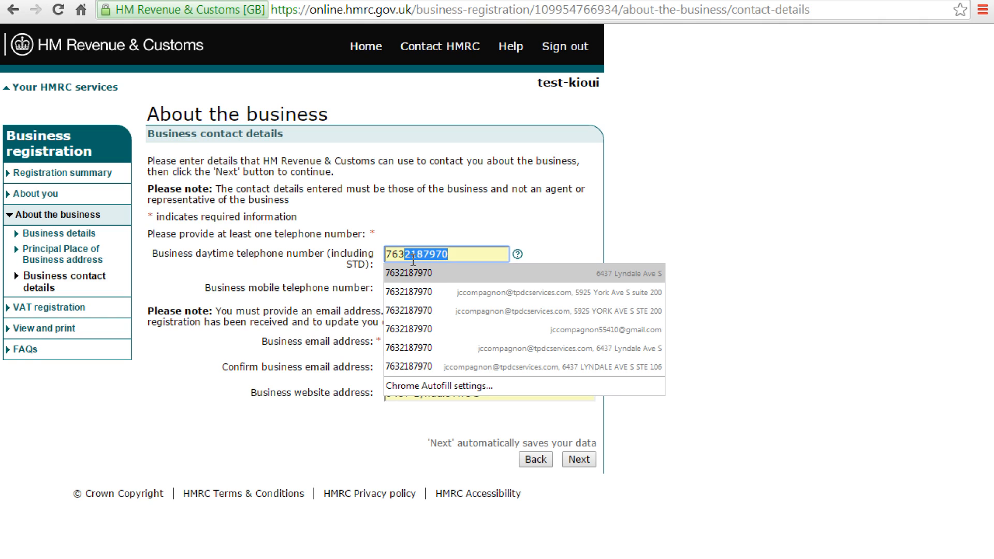
{"action": "key", "text": "Return"}
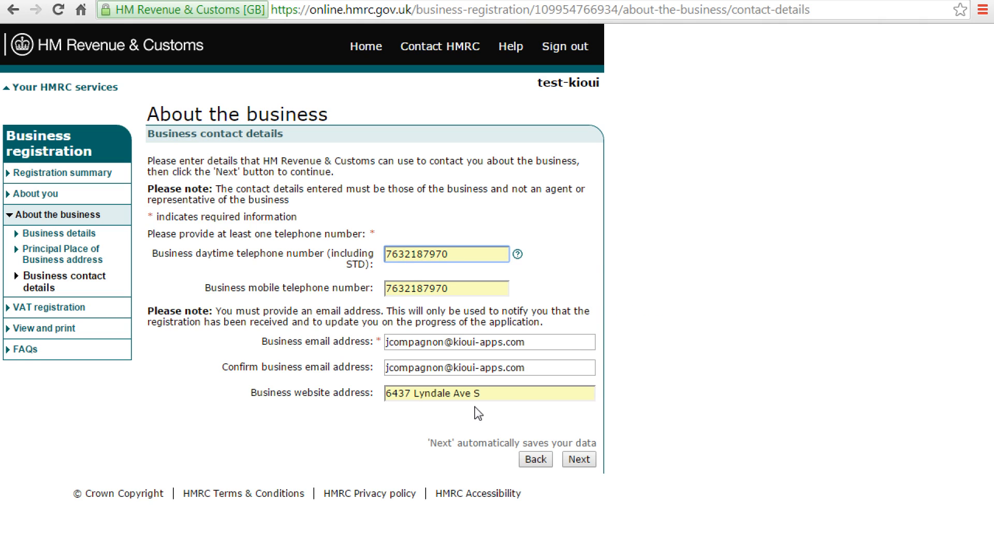
{"action": "left_click_drag", "start_coordinate": [497, 393], "coordinate": [177, 366]}
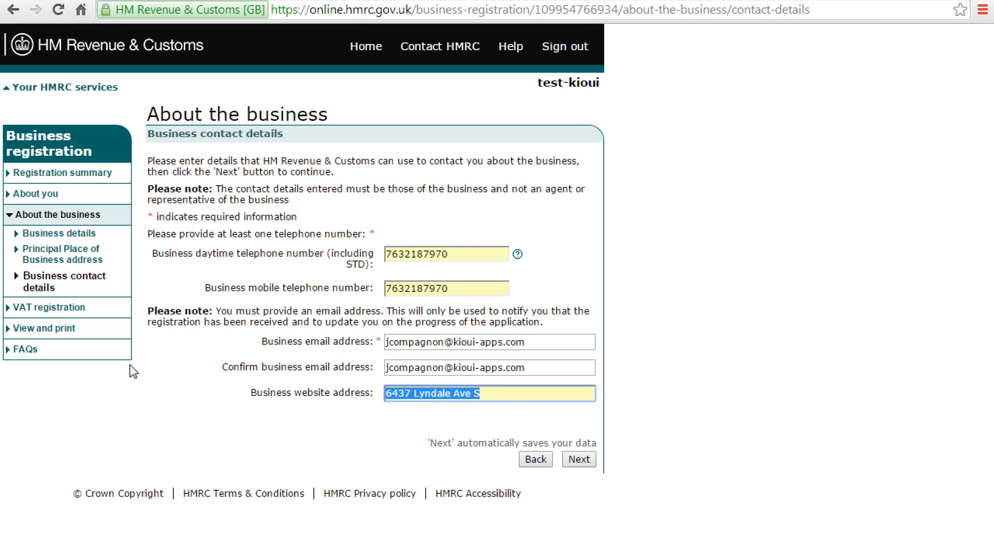
{"action": "key", "text": "BackSpace"}
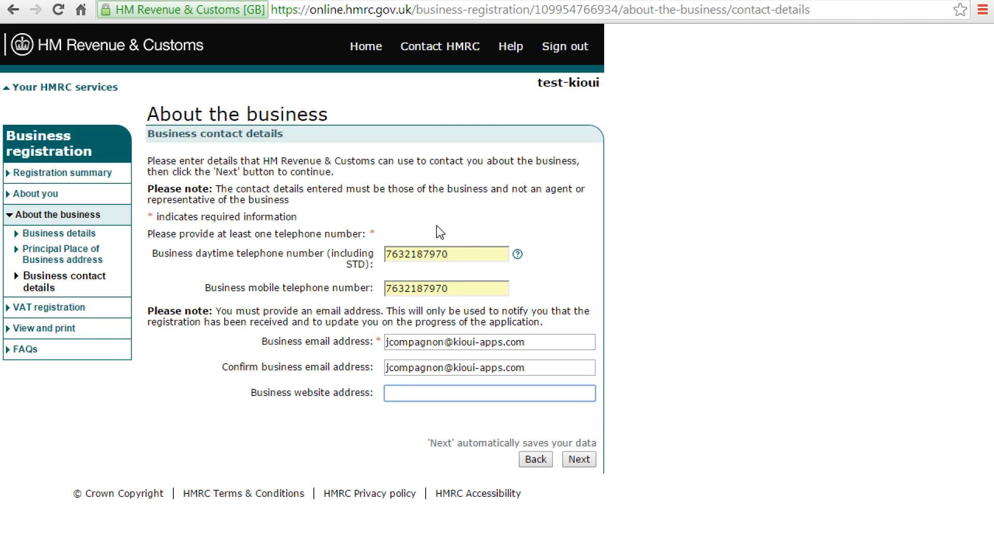
Step: Prefix the daytime and mobile numbers with 1, then save and confirm the business details
{"action": "left_click_drag", "start_coordinate": [470, 251], "coordinate": [362, 231]}
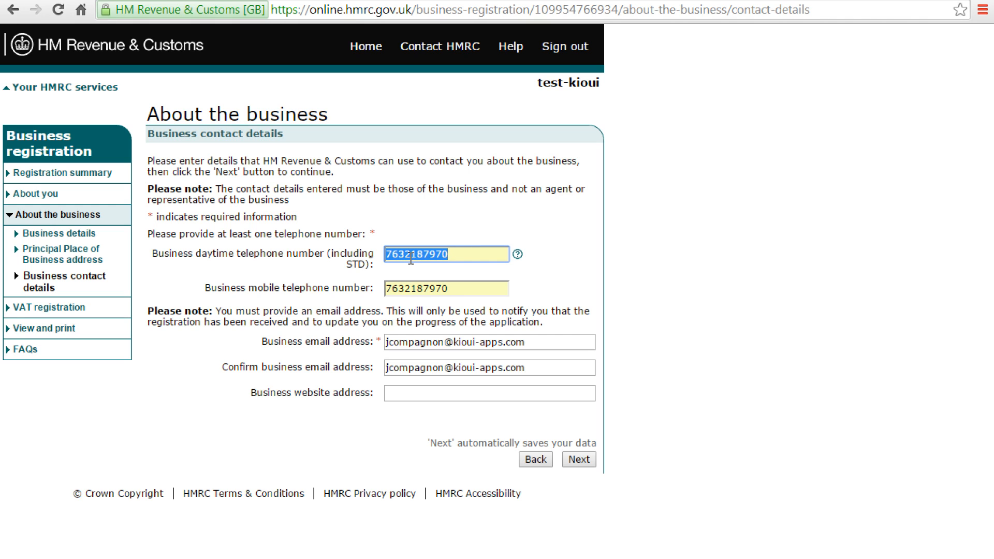
{"action": "key", "text": "Home"}
{"action": "type", "text": "1"}
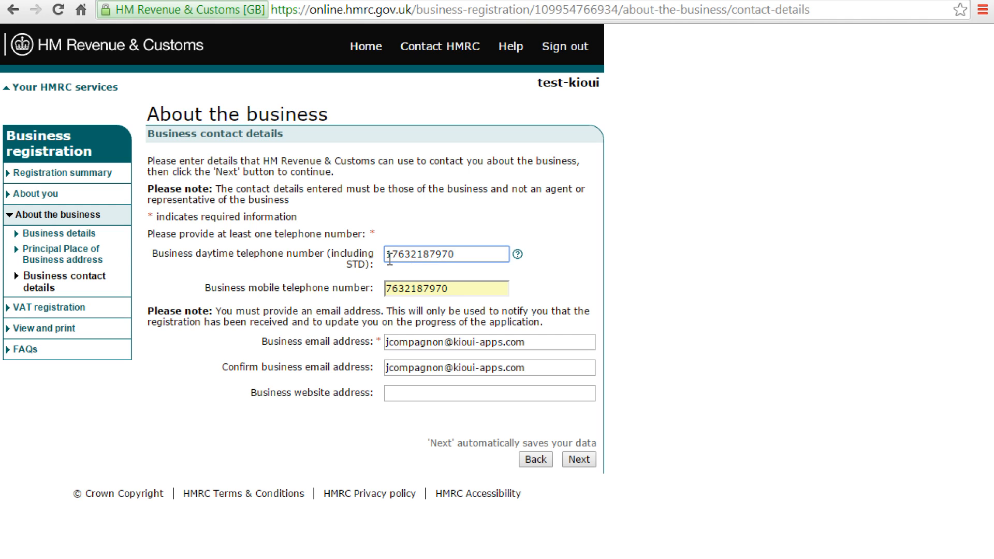
{"action": "left_click", "coordinate": [386, 289]}
{"action": "type", "text": "1"}
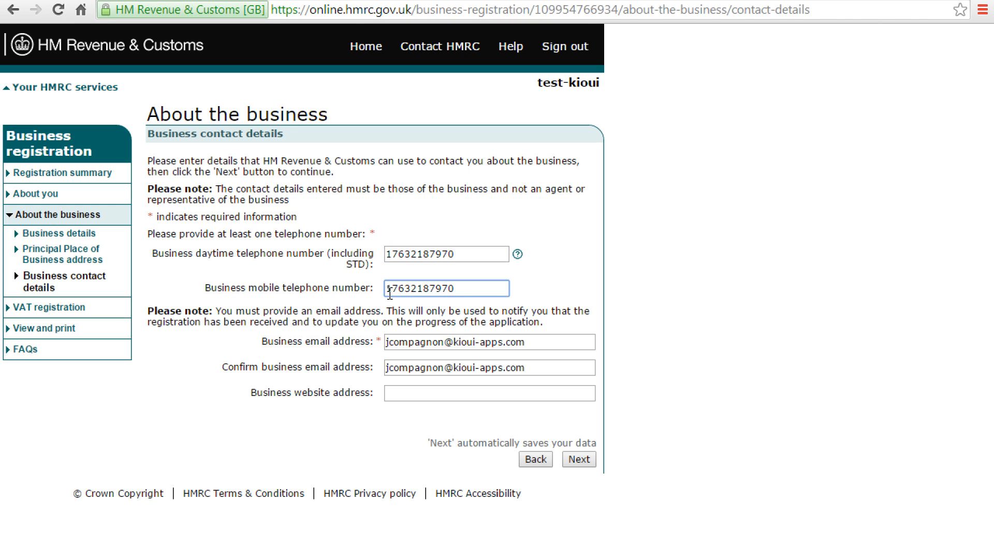
{"action": "left_click", "coordinate": [576, 465]}
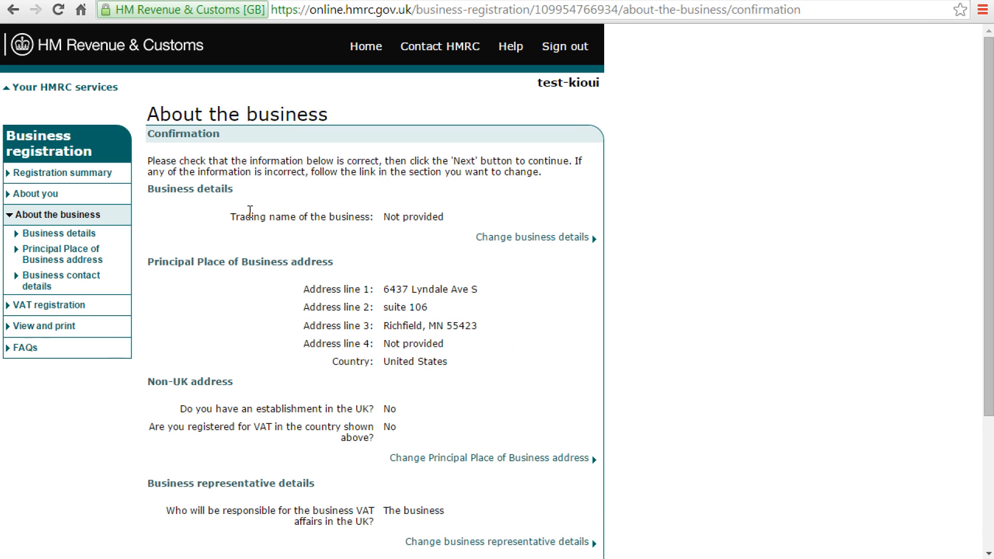
{"action": "scroll", "coordinate": [397, 409], "scroll_direction": "down", "scroll_amount": 3}
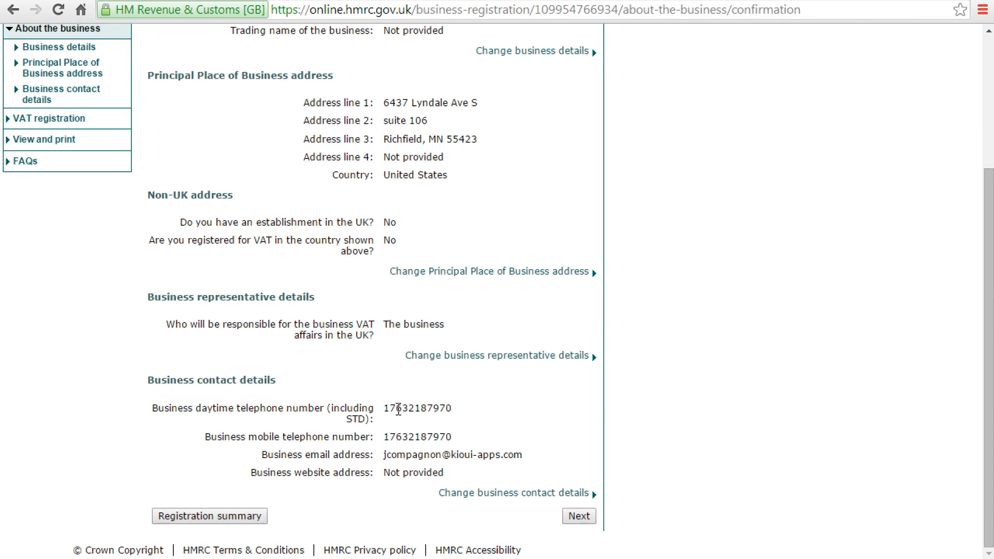
{"action": "left_click", "coordinate": [583, 523]}
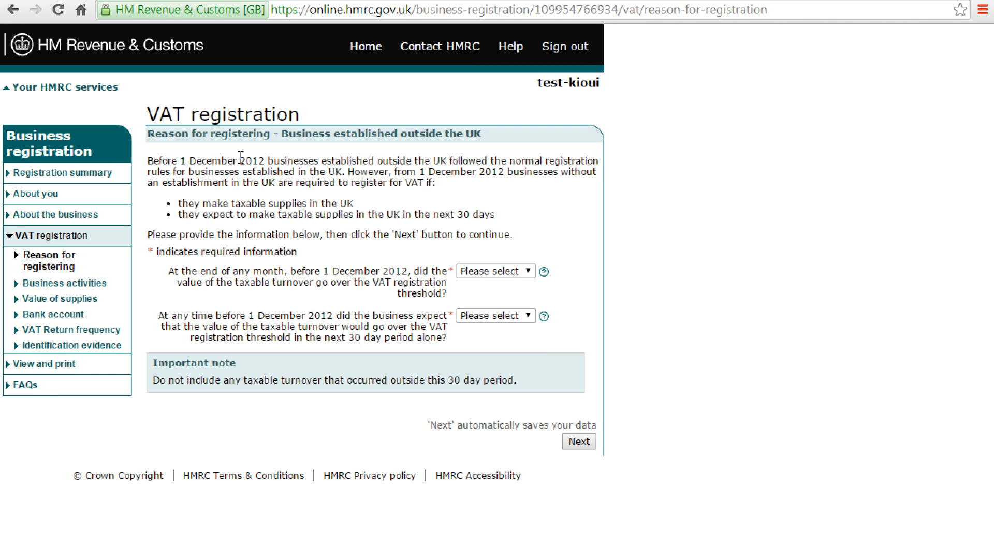
Step: Answer No to both pre-December 2012 turnover questions
{"action": "left_click_drag", "start_coordinate": [216, 132], "coordinate": [447, 138]}
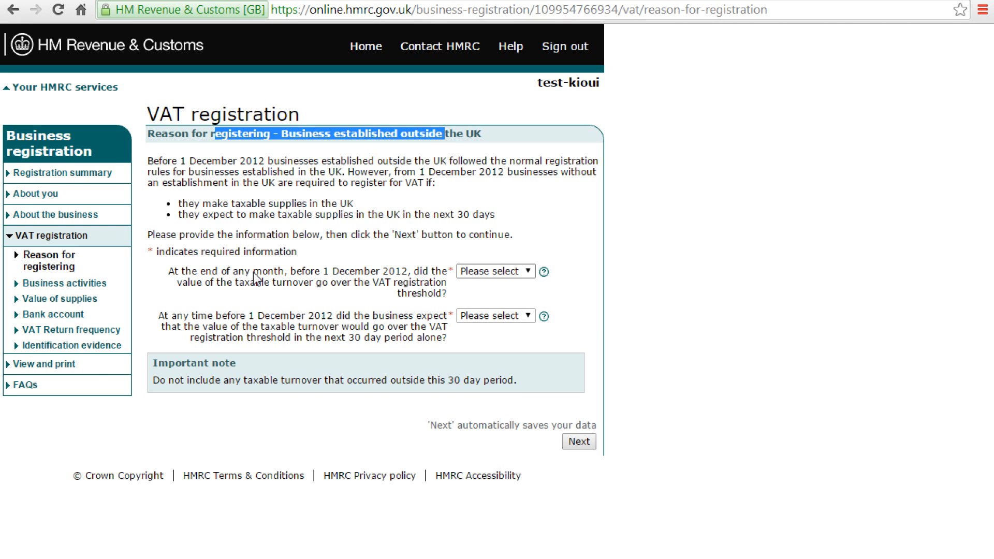
{"action": "left_click_drag", "start_coordinate": [176, 160], "coordinate": [568, 163]}
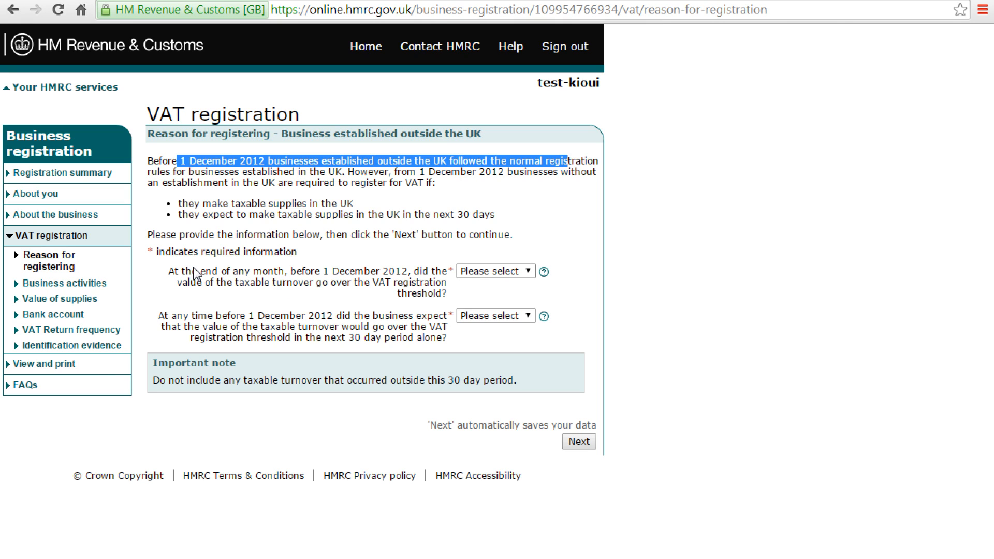
{"action": "left_click_drag", "start_coordinate": [253, 316], "coordinate": [314, 314]}
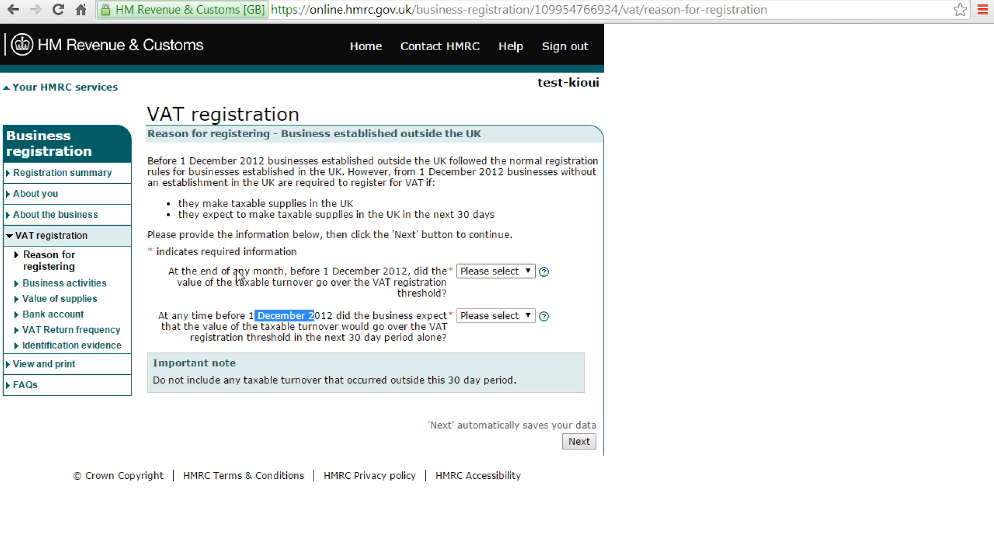
{"action": "left_click", "coordinate": [222, 279]}
{"action": "left_click_drag", "start_coordinate": [222, 279], "coordinate": [433, 279]}
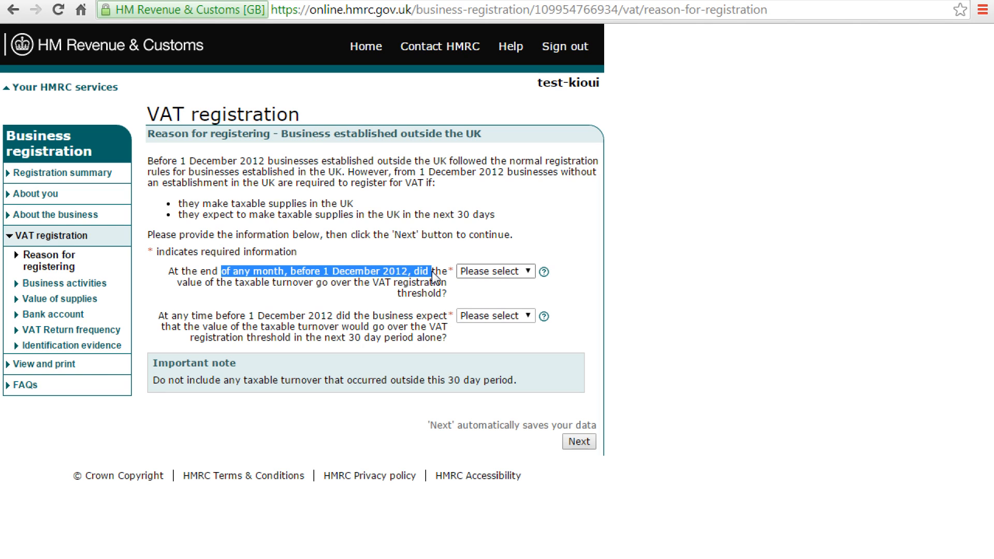
{"action": "left_click_drag", "start_coordinate": [433, 279], "coordinate": [434, 286]}
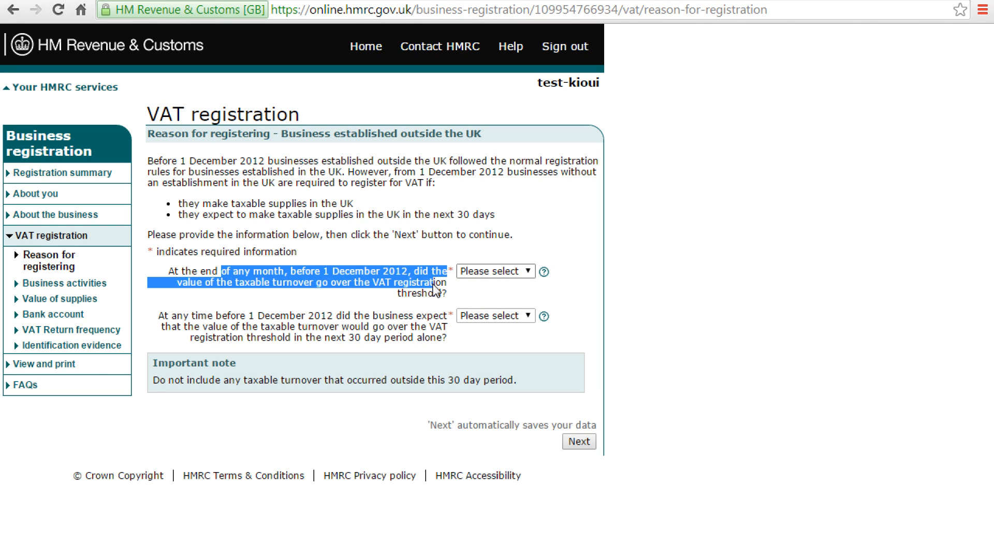
{"action": "left_click", "coordinate": [499, 268]}
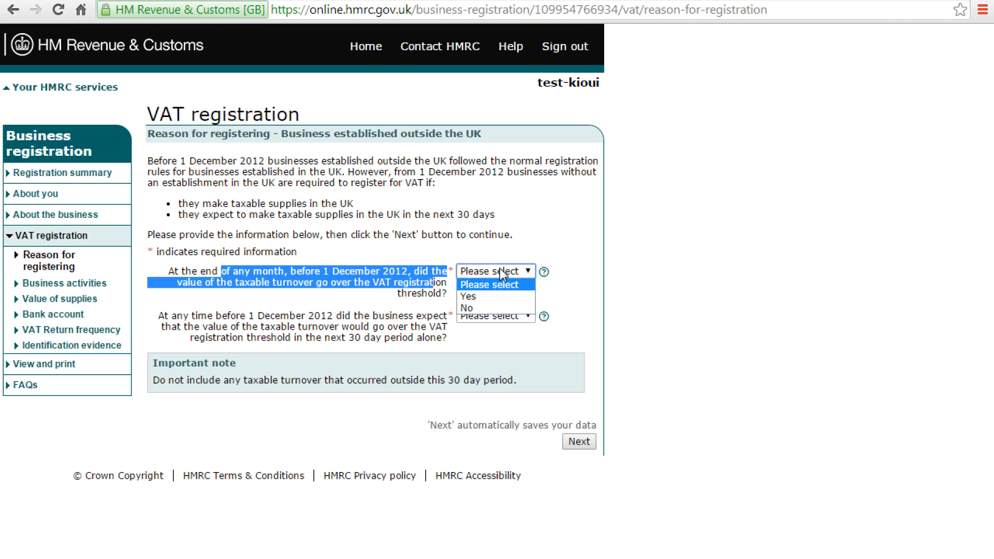
{"action": "left_click", "coordinate": [487, 309]}
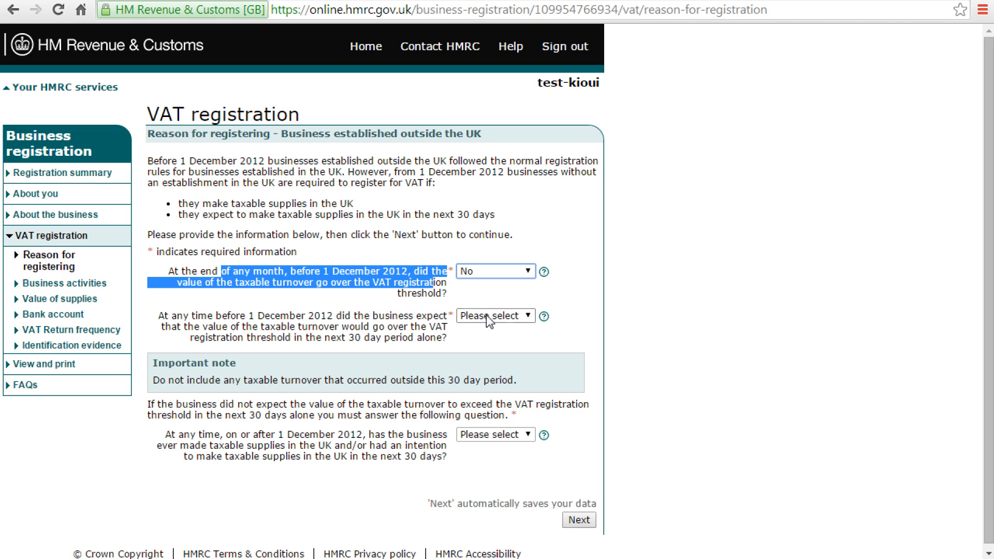
{"action": "left_click_drag", "start_coordinate": [288, 315], "coordinate": [398, 334]}
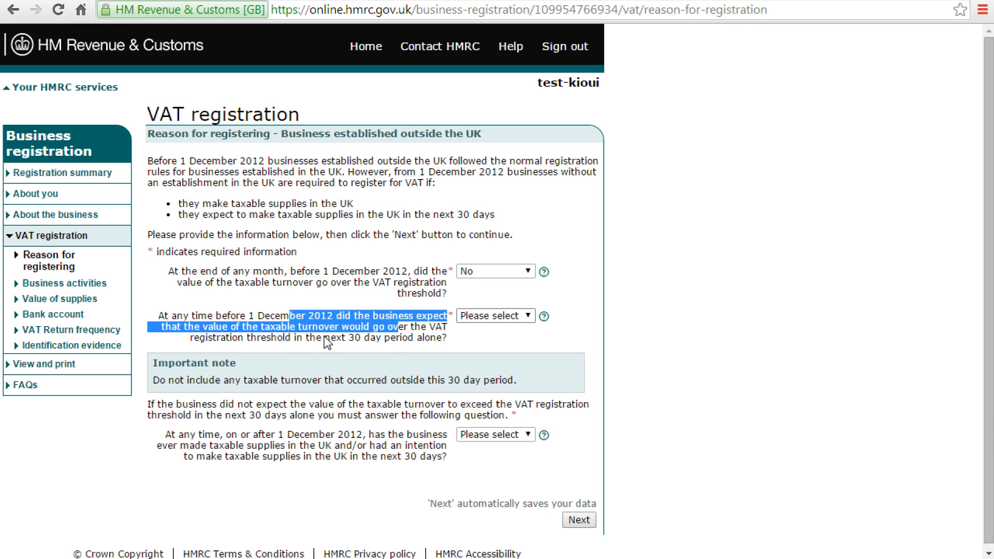
{"action": "left_click", "coordinate": [512, 316]}
{"action": "left_click", "coordinate": [515, 350]}
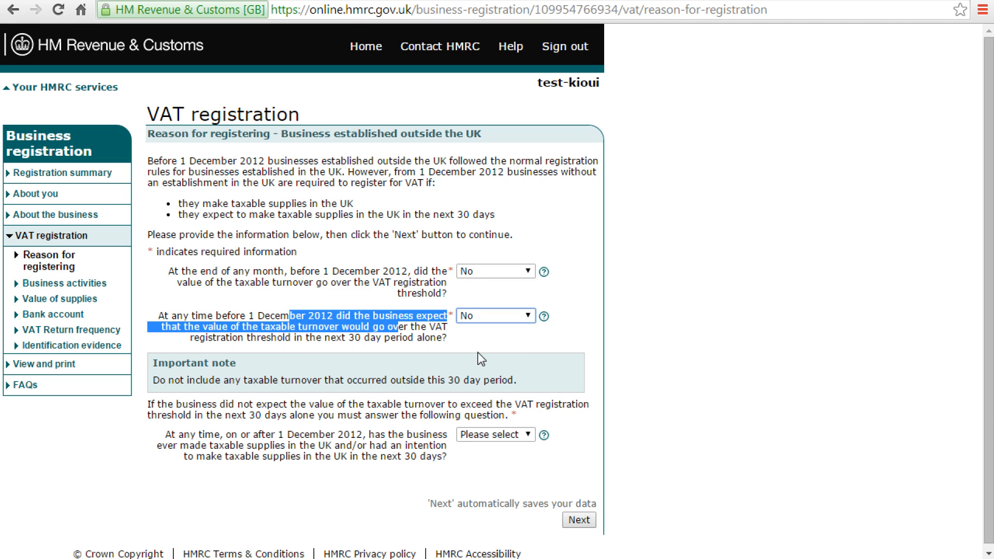
{"action": "left_click", "coordinate": [630, 433]}
{"action": "scroll", "coordinate": [630, 432], "scroll_direction": "down", "scroll_amount": 1}
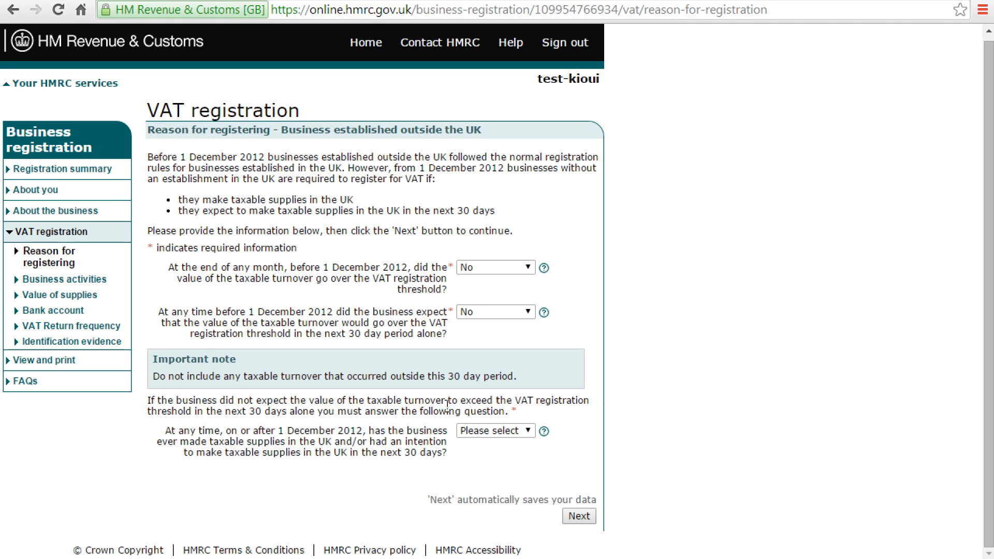
Step: Answer Yes to having made or intended UK taxable supplies since 1 December 2012
{"action": "left_click_drag", "start_coordinate": [223, 411], "coordinate": [357, 412]}
{"action": "left_click_drag", "start_coordinate": [190, 430], "coordinate": [408, 453]}
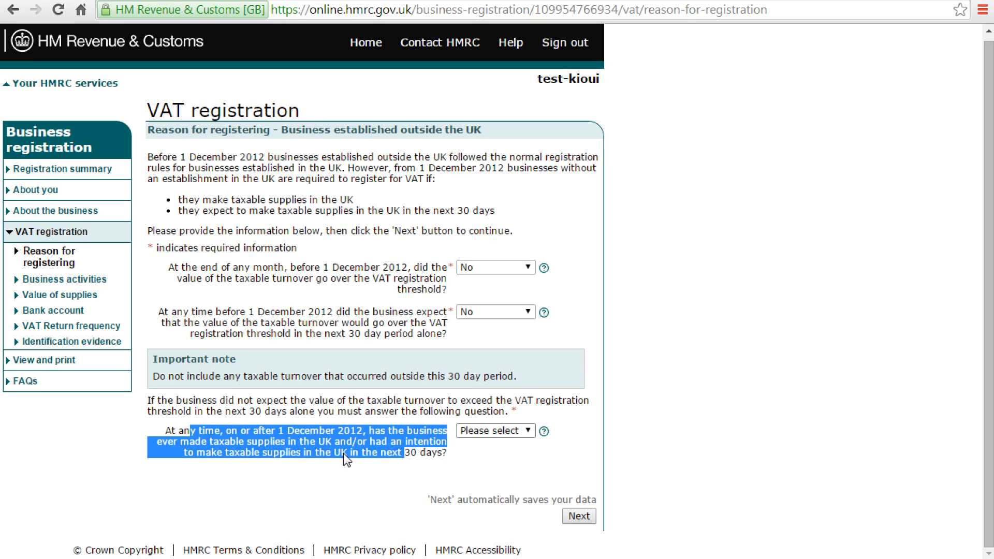
{"action": "left_click", "coordinate": [487, 432]}
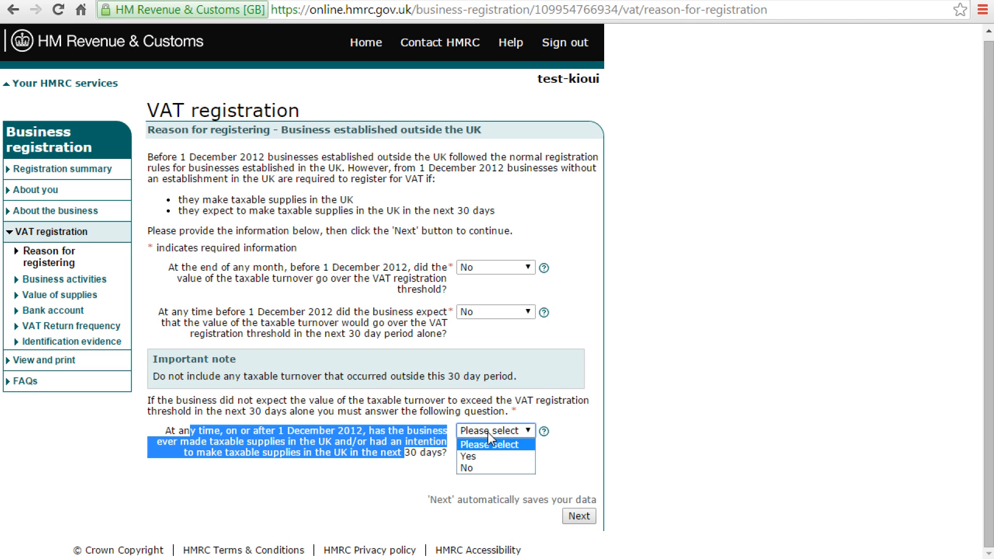
{"action": "left_click", "coordinate": [476, 454]}
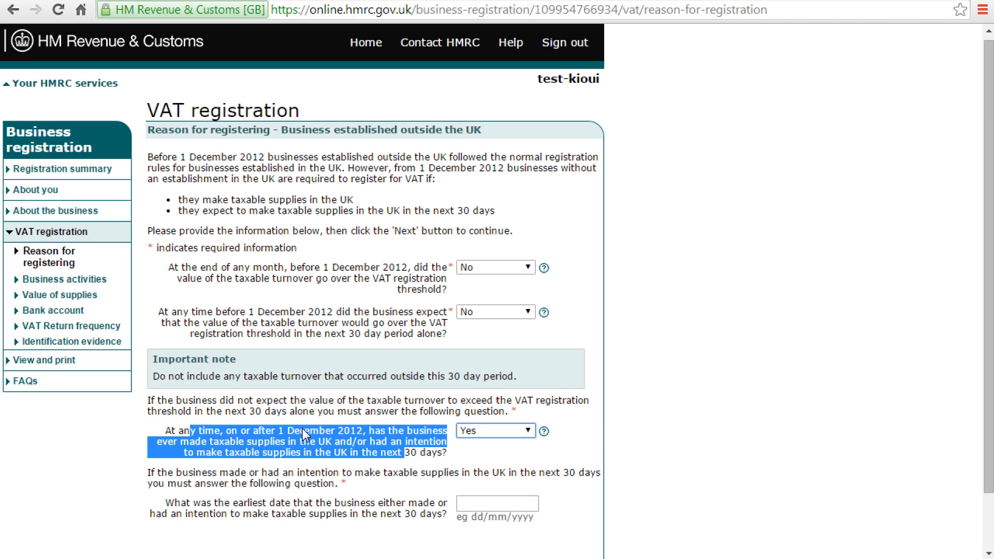
{"action": "left_click", "coordinate": [309, 451]}
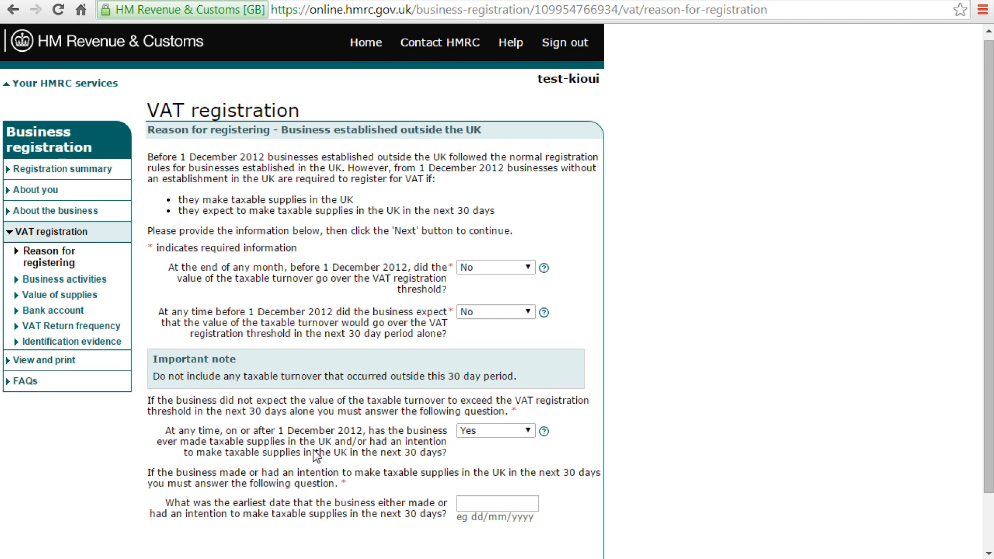
{"action": "left_click_drag", "start_coordinate": [311, 451], "coordinate": [425, 468]}
{"action": "scroll", "coordinate": [419, 456], "scroll_direction": "down", "scroll_amount": 3}
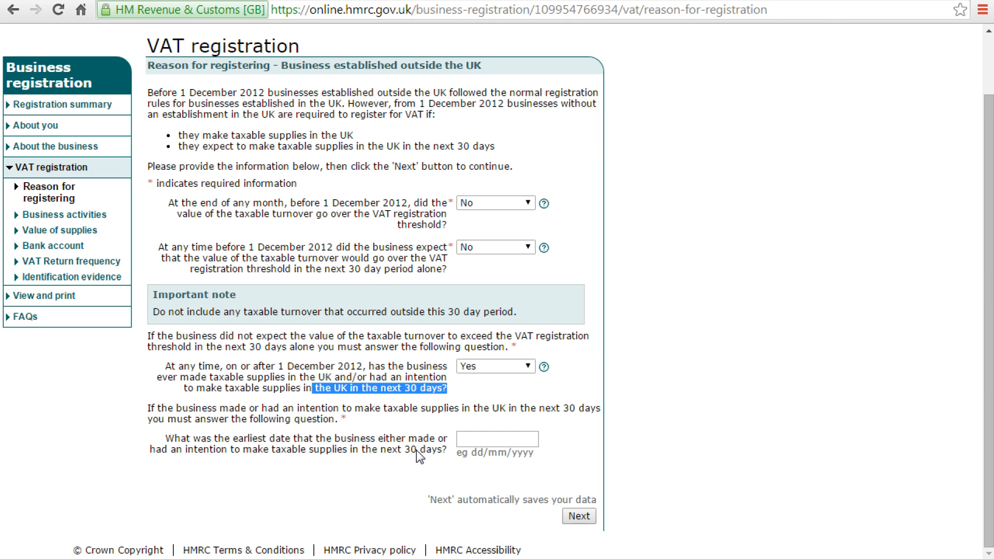
Step: Enter 01/01/2015 as the earliest taxable-supplies date and submit the reason for registering
{"action": "left_click", "coordinate": [483, 439]}
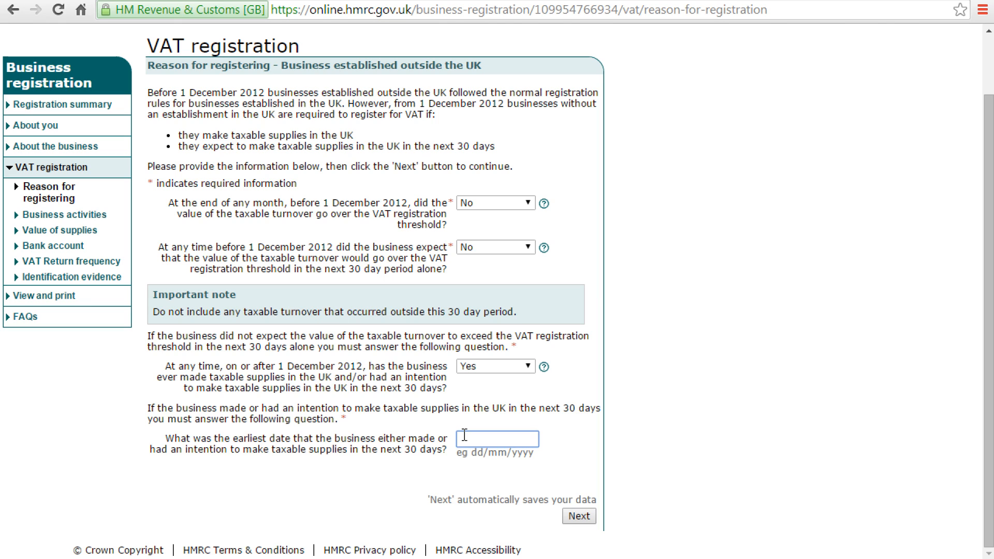
{"action": "type", "text": "01"}
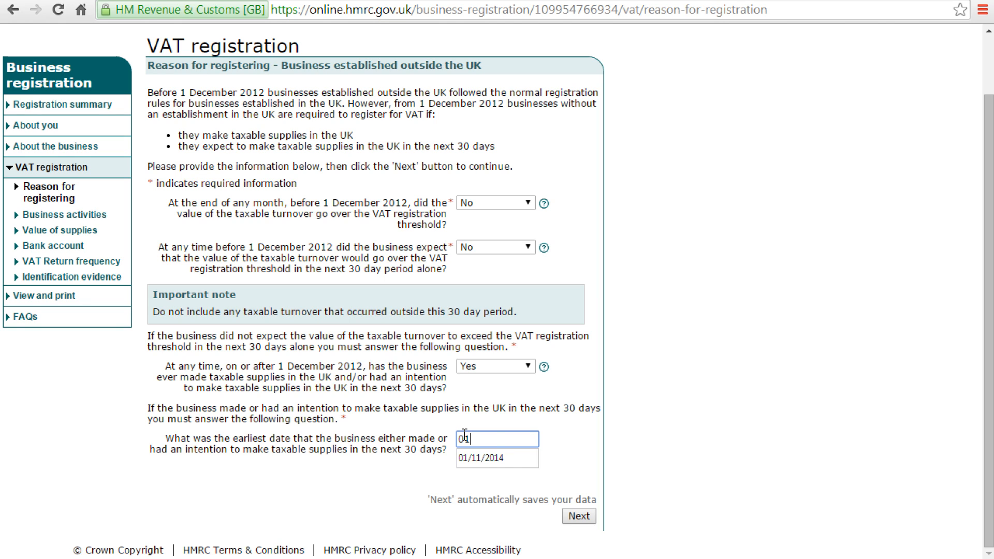
{"action": "type", "text": "/01"}
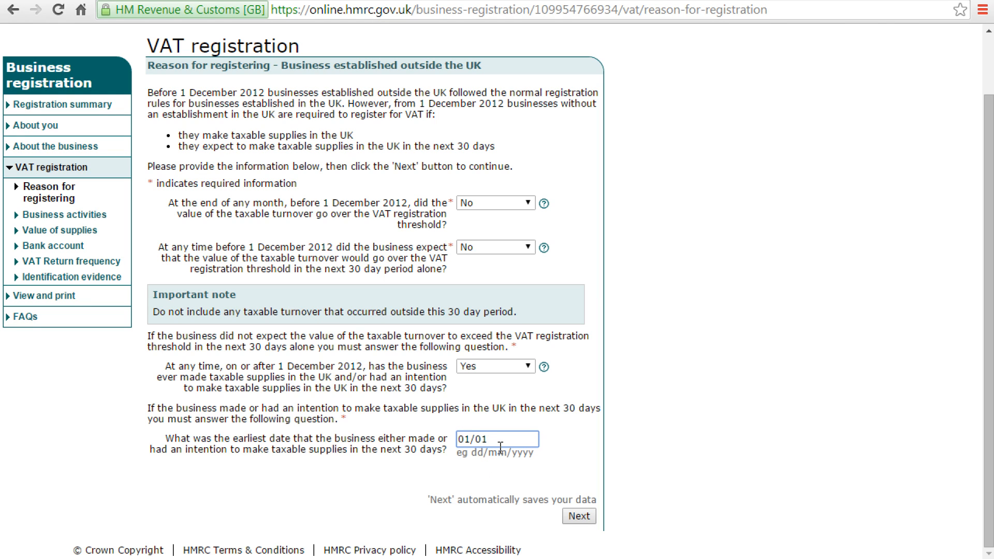
{"action": "type", "text": "/2015"}
{"action": "left_click", "coordinate": [578, 516]}
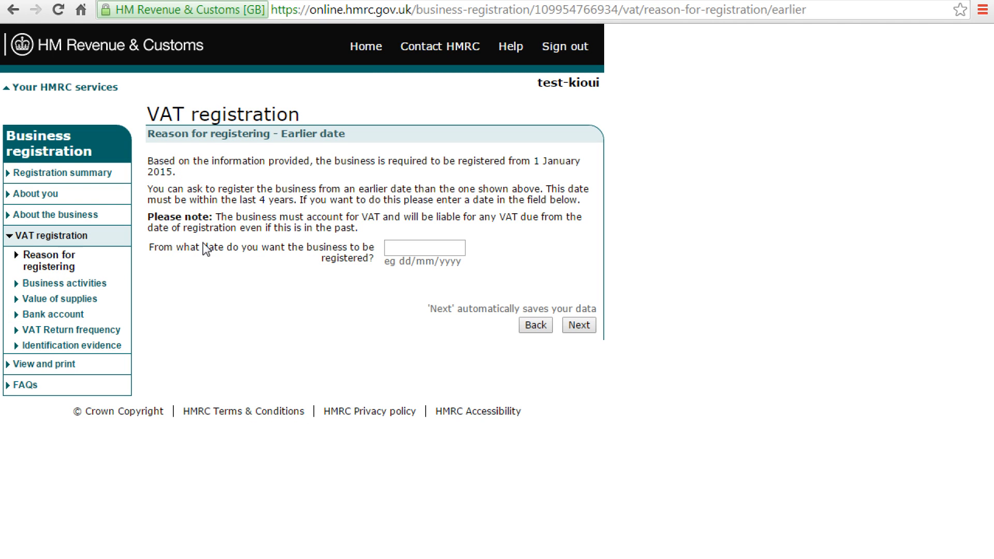
Step: Enter 01/01/2015 as the requested registration date, removing the stray extra zero, and submit
{"action": "left_click", "coordinate": [418, 248]}
{"action": "type", "text": "01/"}
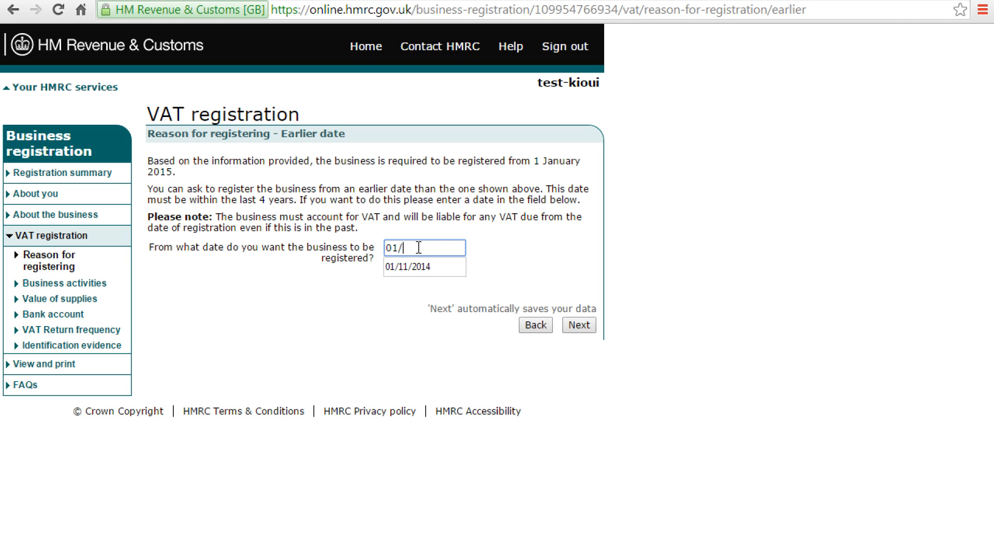
{"action": "type", "text": "010/2015"}
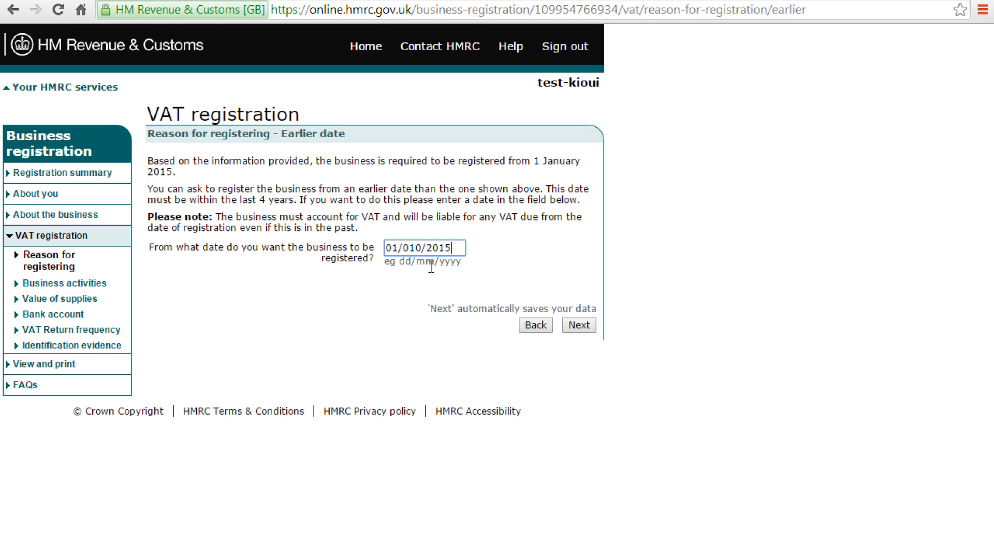
{"action": "left_click", "coordinate": [414, 248]}
{"action": "key", "text": "Delete"}
{"action": "left_click_drag", "start_coordinate": [447, 249], "coordinate": [330, 246]}
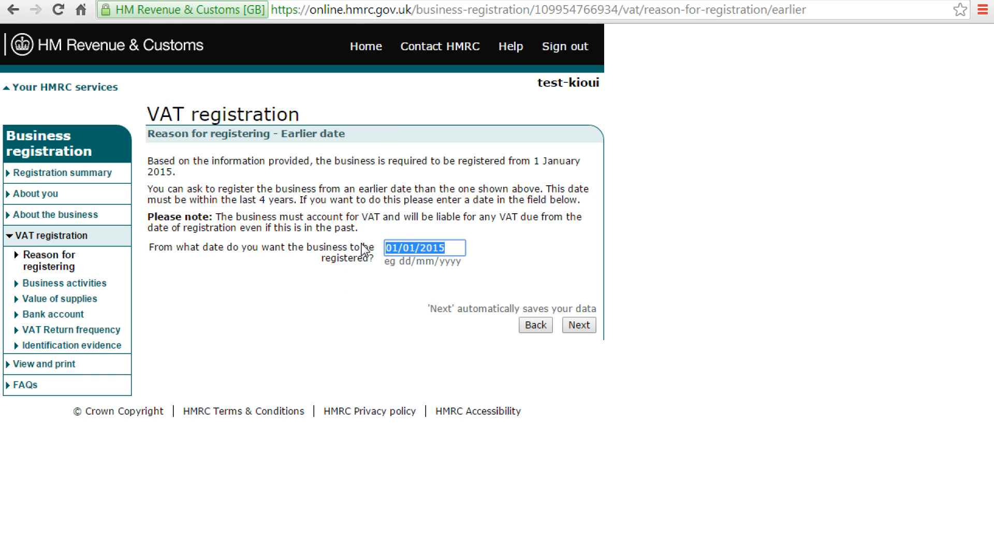
{"action": "left_click", "coordinate": [584, 329]}
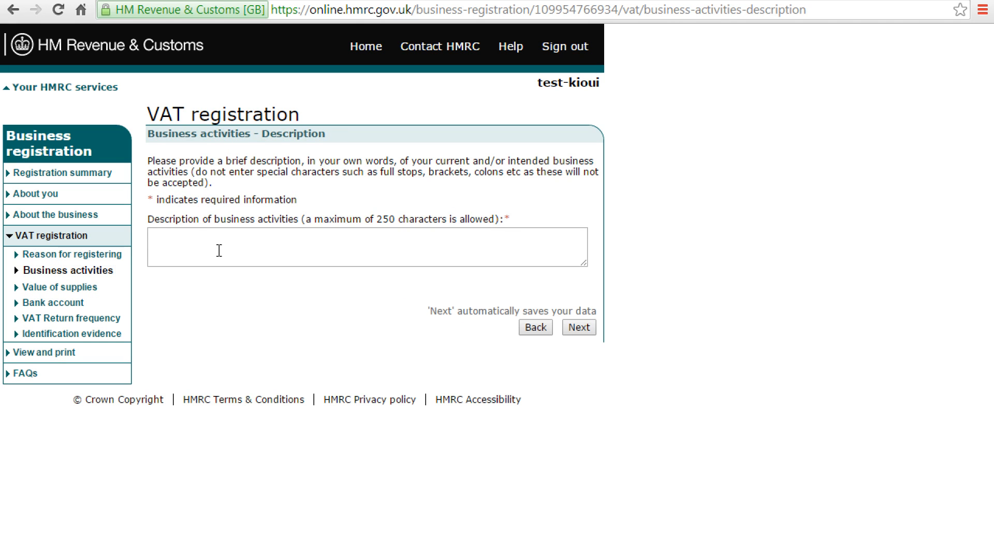
Step: Describe the business activities as 'online sales' and submit
{"action": "left_click", "coordinate": [218, 240]}
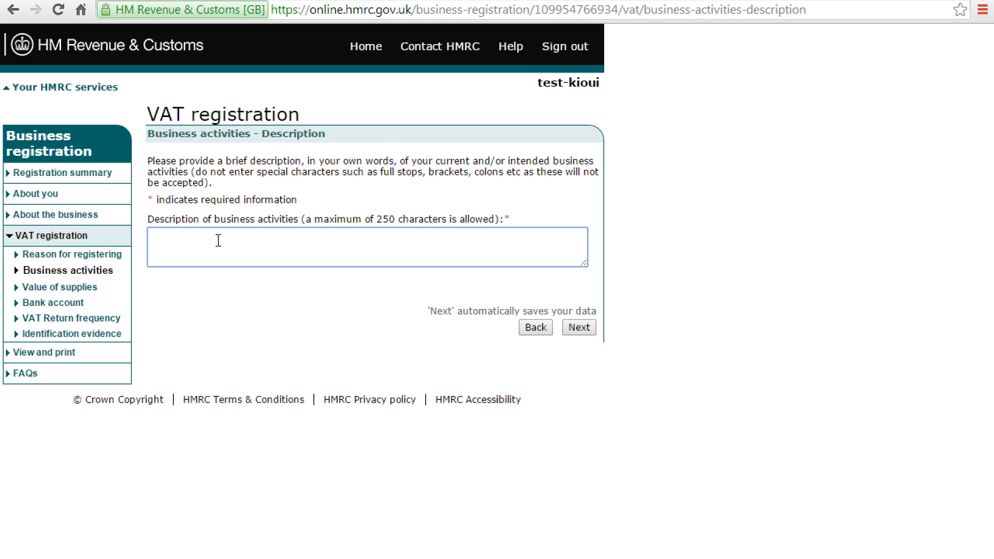
{"action": "type", "text": "online sales"}
{"action": "left_click", "coordinate": [583, 327]}
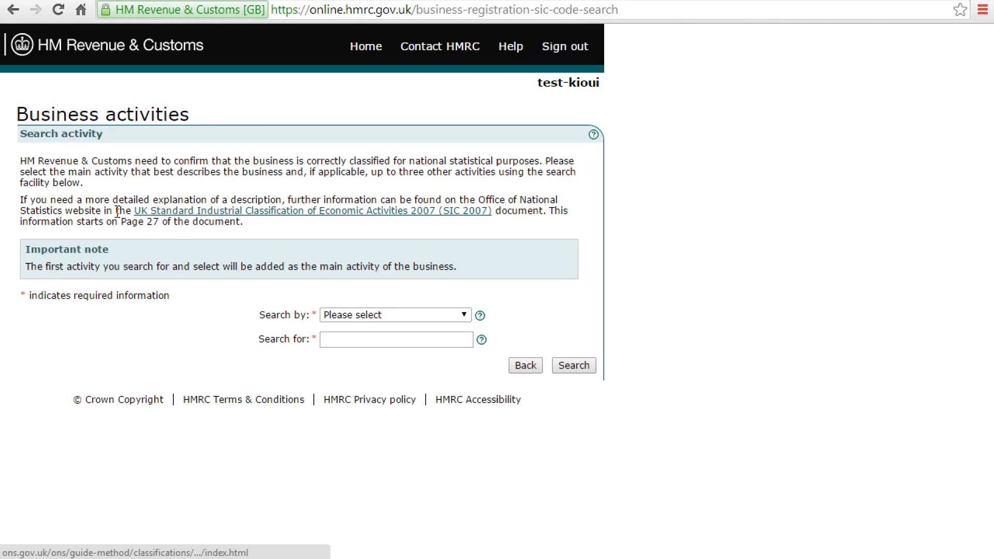
Step: Search activities by business activity description for 'sales' and review the results
{"action": "left_click", "coordinate": [398, 316]}
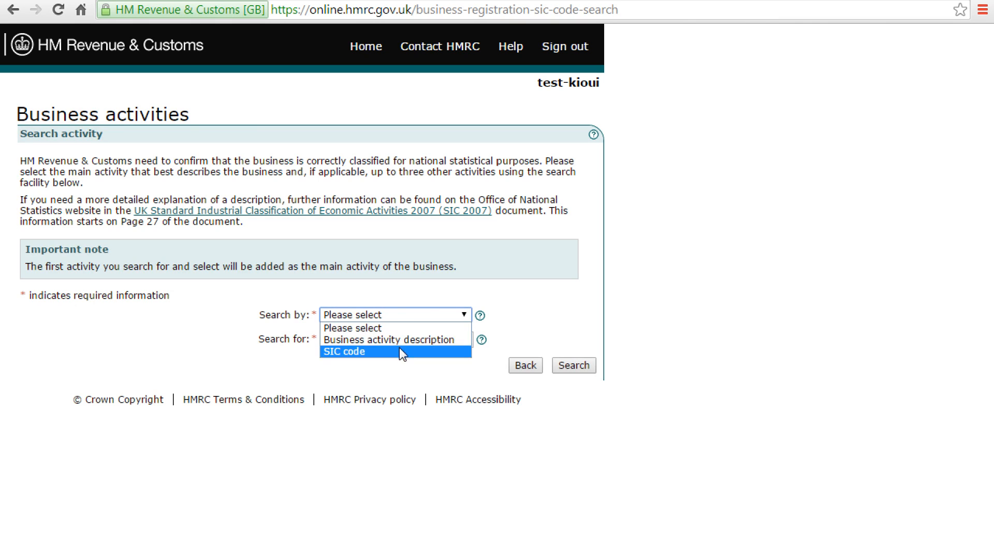
{"action": "left_click", "coordinate": [398, 340]}
{"action": "left_click", "coordinate": [366, 340]}
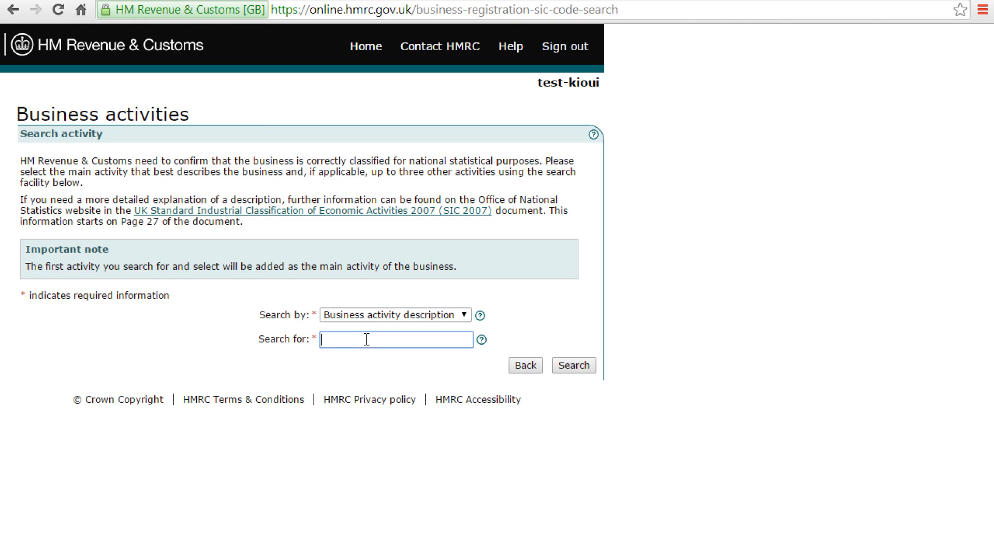
{"action": "type", "text": "sales"}
{"action": "left_click", "coordinate": [581, 365]}
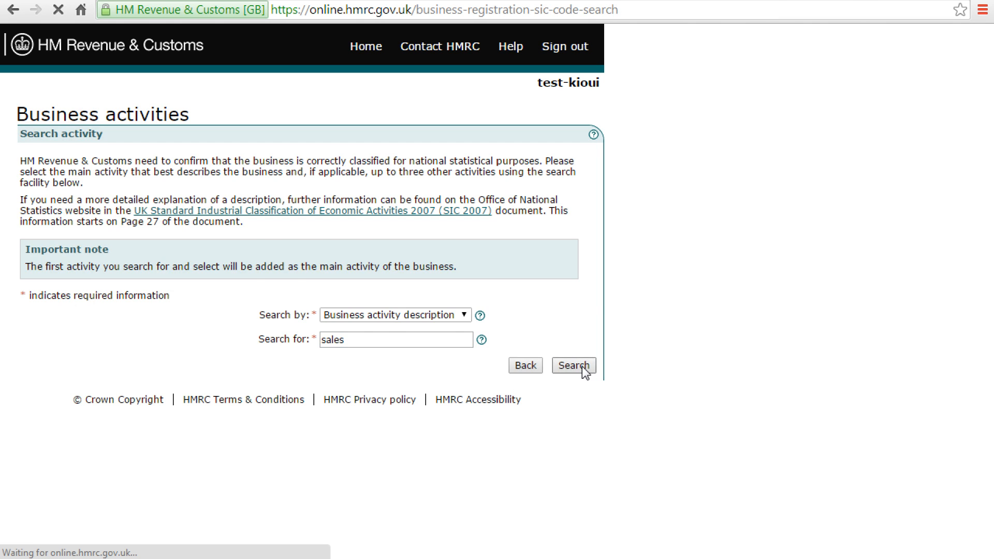
{"action": "scroll", "coordinate": [370, 395], "scroll_direction": "down", "scroll_amount": 4}
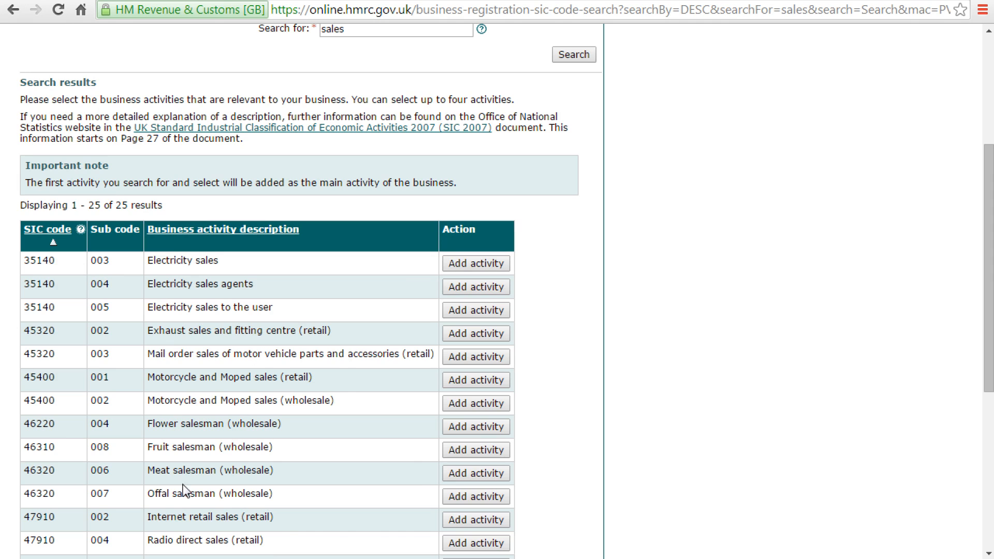
{"action": "left_click_drag", "start_coordinate": [156, 517], "coordinate": [244, 523]}
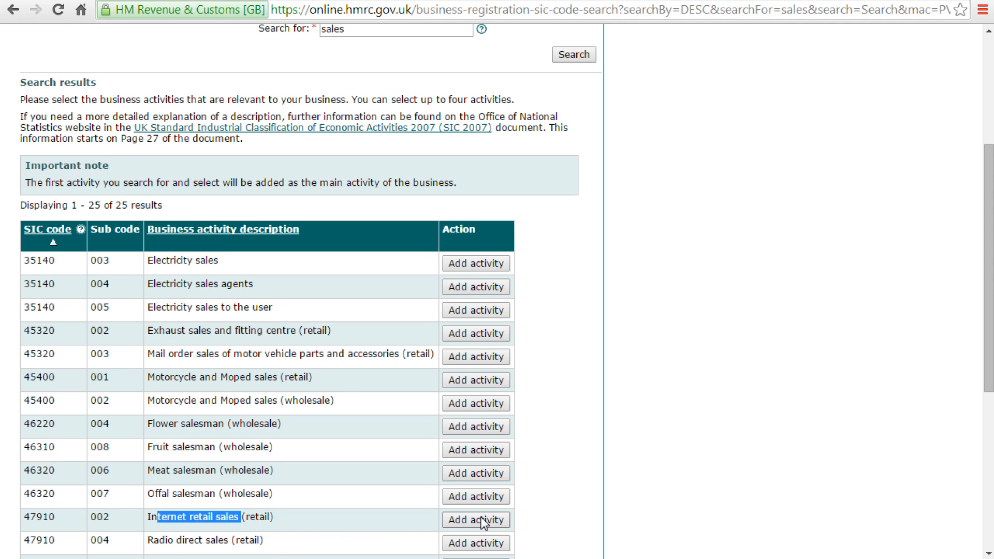
{"action": "scroll", "coordinate": [484, 523], "scroll_direction": "down", "scroll_amount": 3}
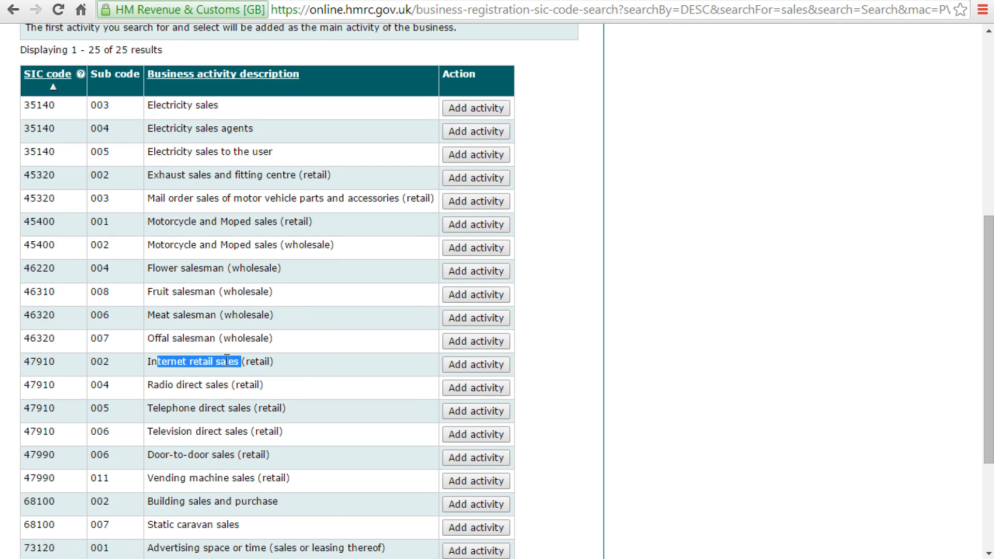
{"action": "scroll", "coordinate": [309, 334], "scroll_direction": "up", "scroll_amount": 6}
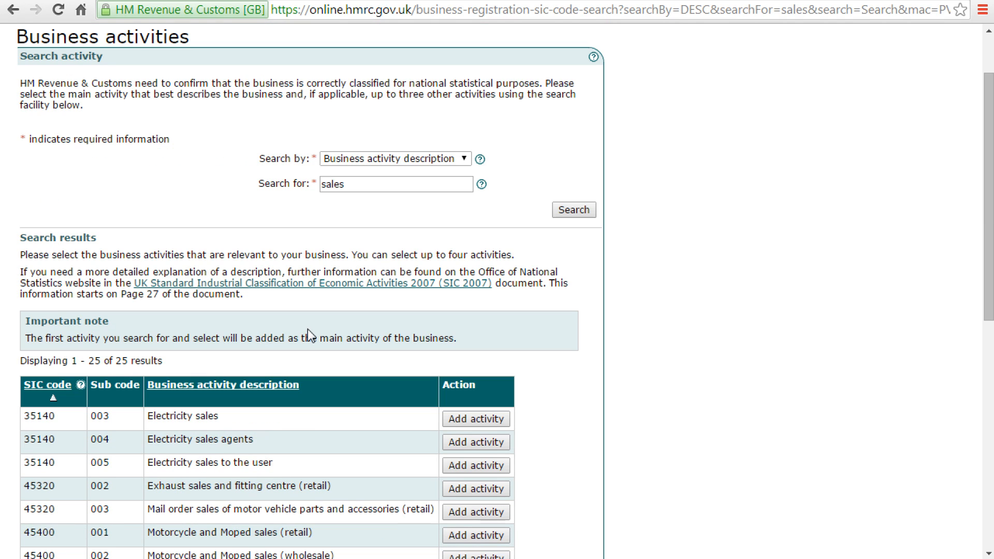
Step: Search again for 'internet retail' and add Internet retail sales (retail) as the activity
{"action": "left_click_drag", "start_coordinate": [357, 185], "coordinate": [218, 187]}
{"action": "type", "text": "internet retail"}
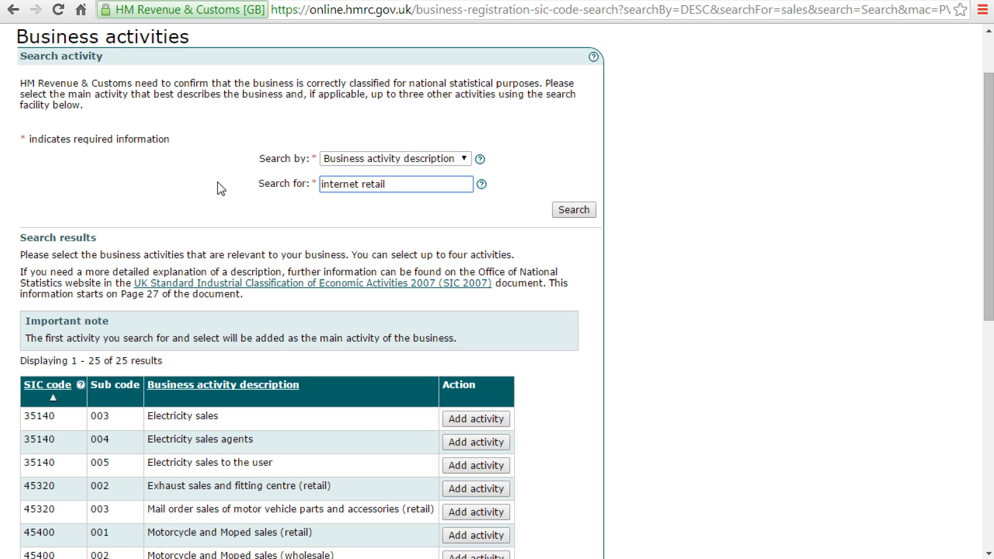
{"action": "left_click", "coordinate": [569, 210]}
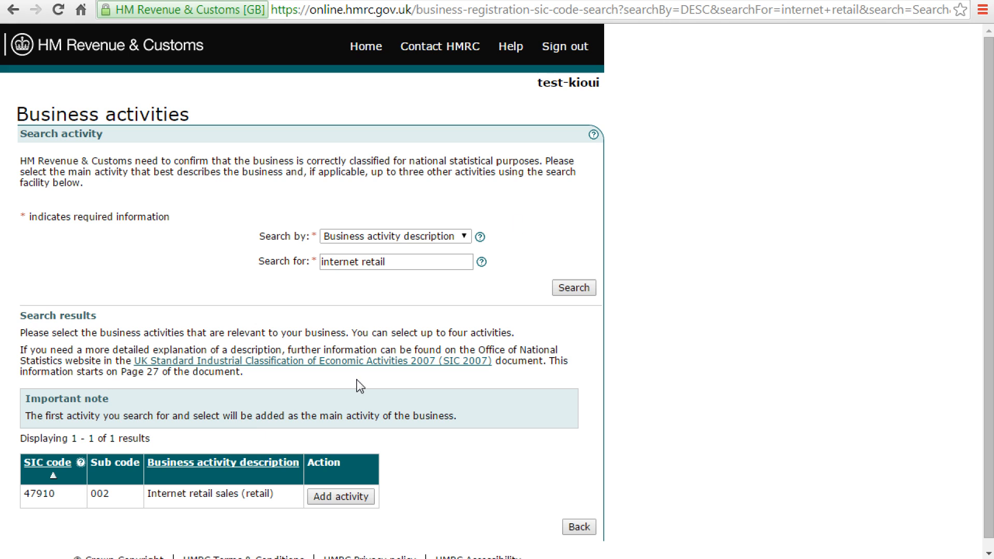
{"action": "left_click", "coordinate": [365, 498]}
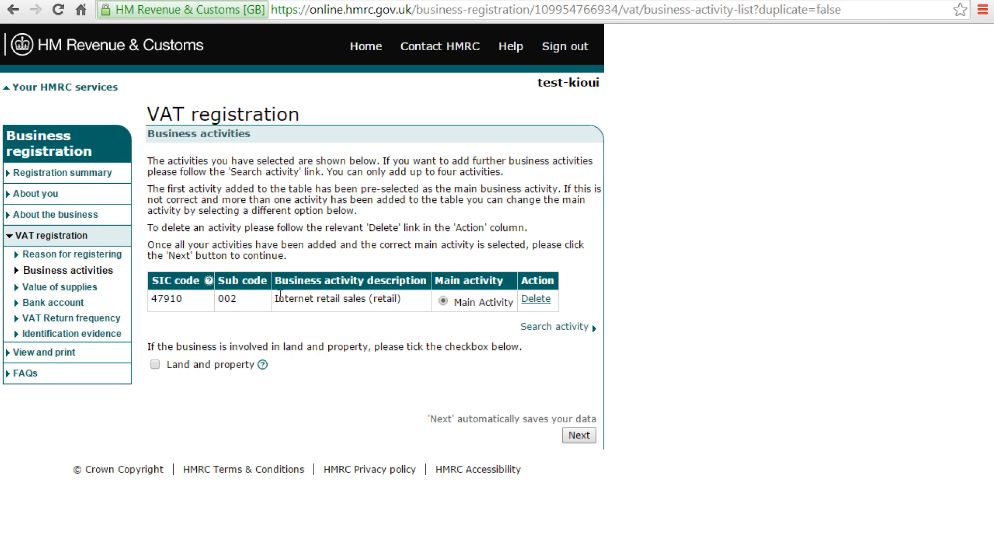
Step: Confirm Internet retail sales (47910/002) is the Main Activity and move on to the certificate description
{"action": "left_click_drag", "start_coordinate": [280, 294], "coordinate": [348, 299]}
{"action": "left_click_drag", "start_coordinate": [280, 296], "coordinate": [368, 296]}
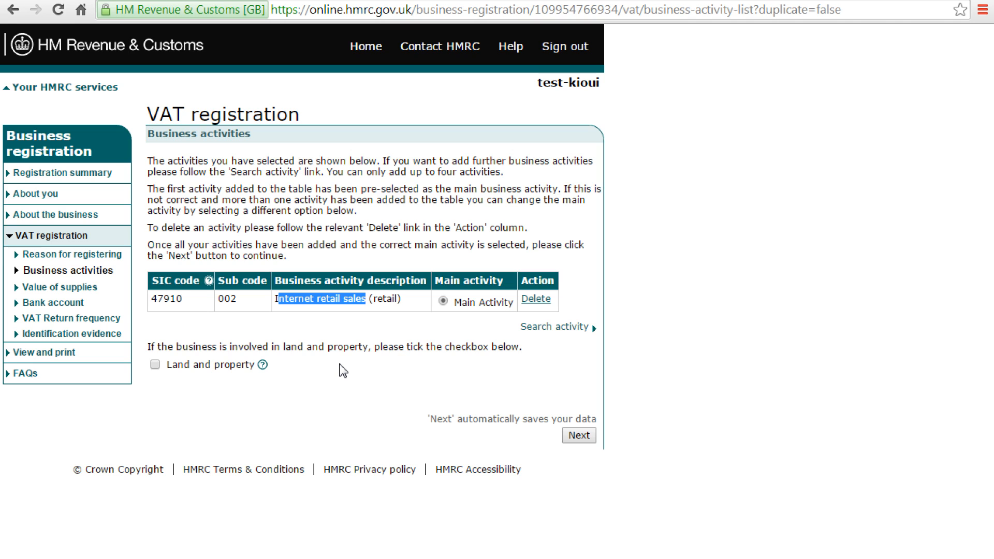
{"action": "left_click", "coordinate": [577, 436]}
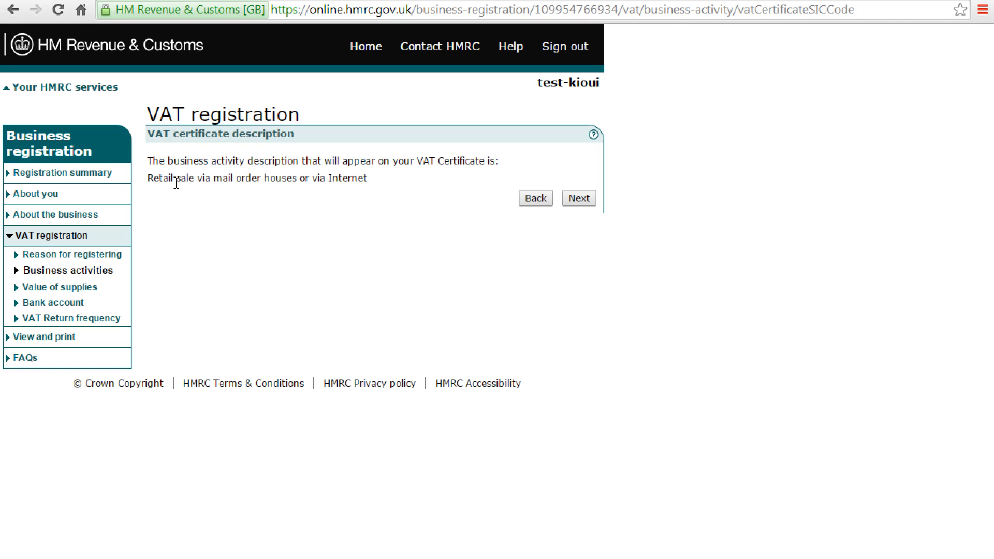
Step: Accept the 'Retail sale via mail order houses or via Internet' wording and answer No to other business involvements
{"action": "left_click_drag", "start_coordinate": [148, 180], "coordinate": [370, 181]}
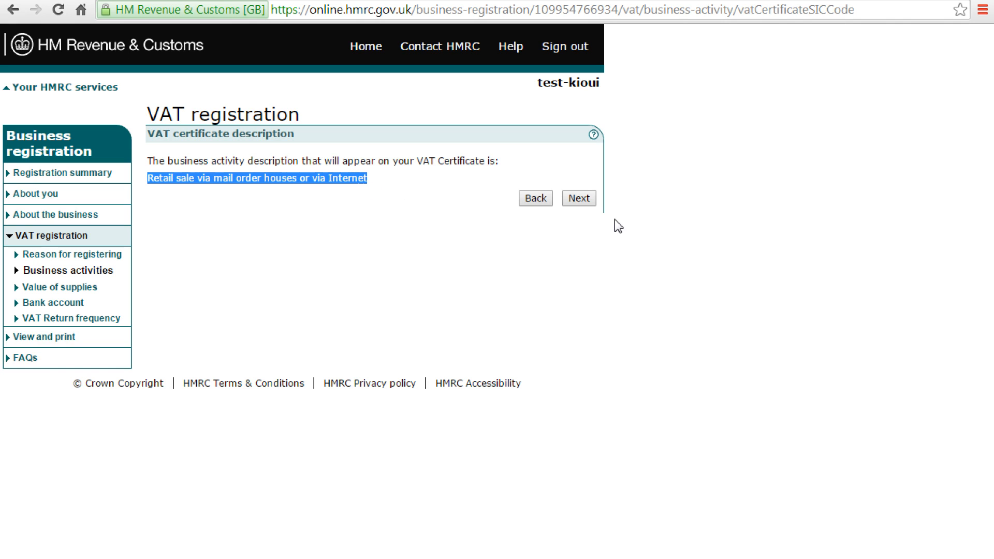
{"action": "left_click", "coordinate": [578, 198]}
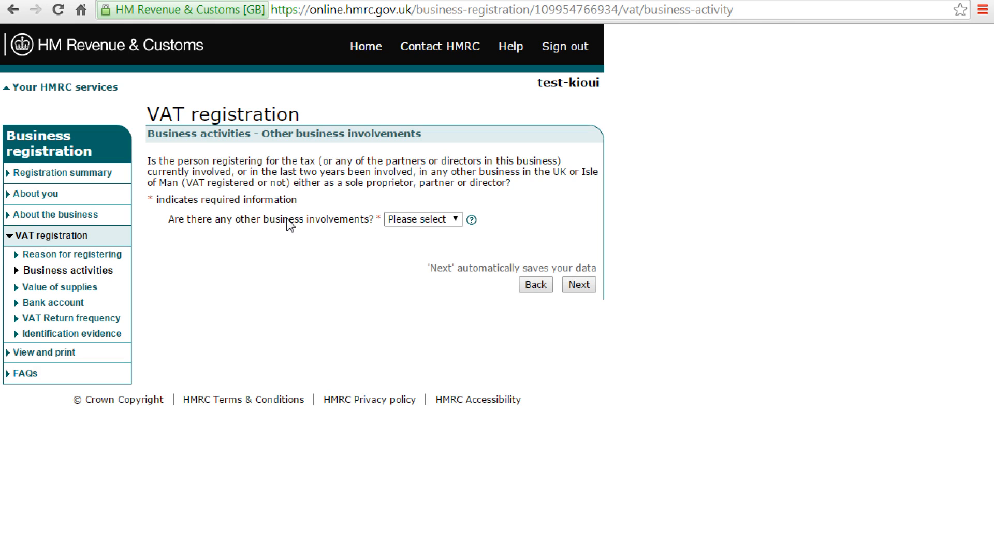
{"action": "left_click", "coordinate": [425, 220]}
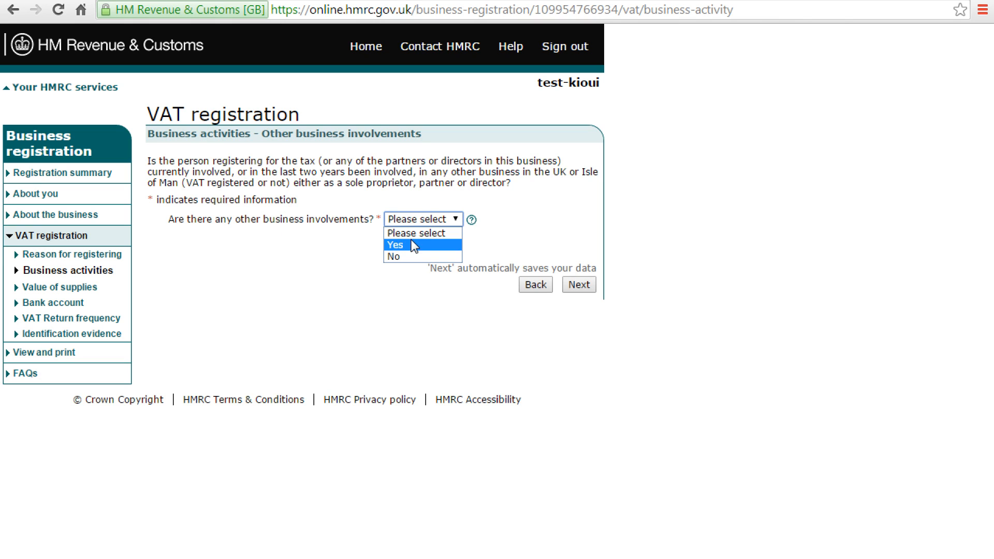
{"action": "left_click", "coordinate": [404, 256]}
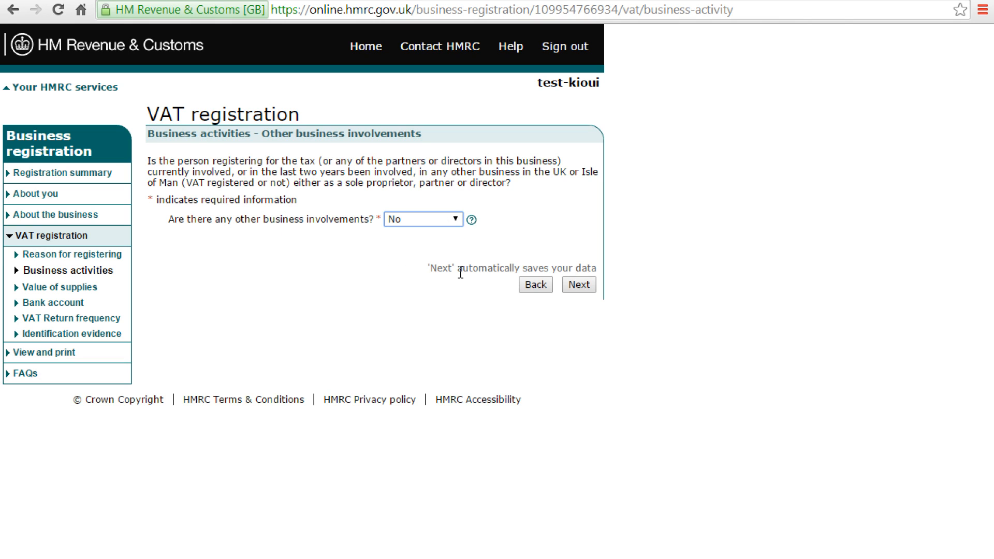
{"action": "left_click", "coordinate": [583, 285]}
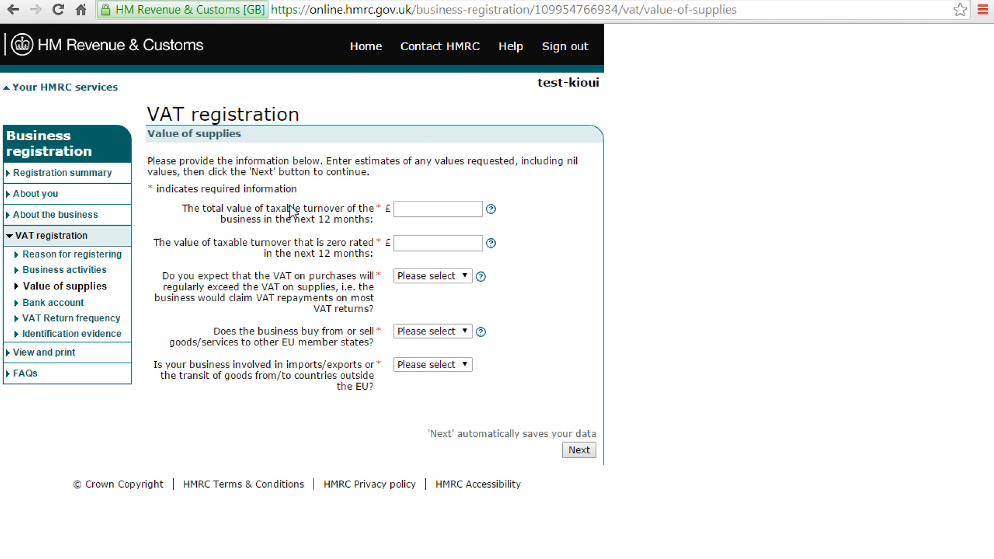
Step: Enter £100000 as the 12-month taxable turnover and £0 as zero-rated turnover
{"action": "left_click_drag", "start_coordinate": [263, 213], "coordinate": [346, 213]}
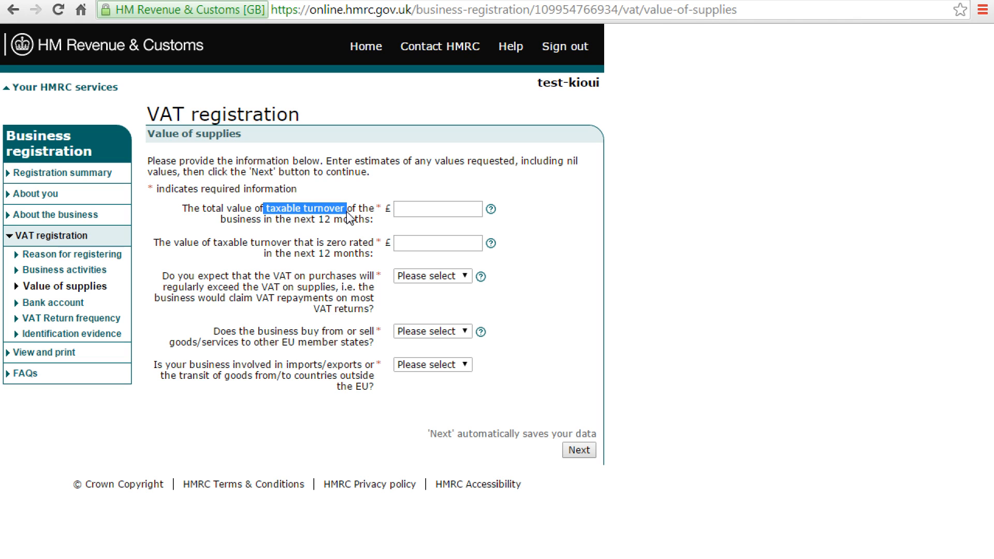
{"action": "left_click", "coordinate": [424, 208]}
{"action": "type", "text": "10"}
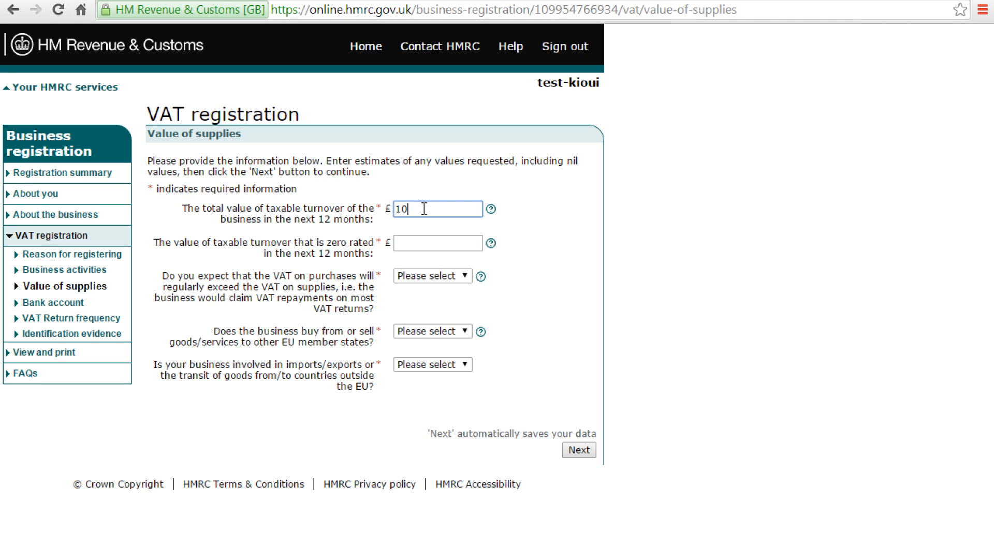
{"action": "type", "text": "0000"}
{"action": "left_click_drag", "start_coordinate": [413, 210], "coordinate": [434, 208]}
{"action": "left_click_drag", "start_coordinate": [327, 243], "coordinate": [374, 244]}
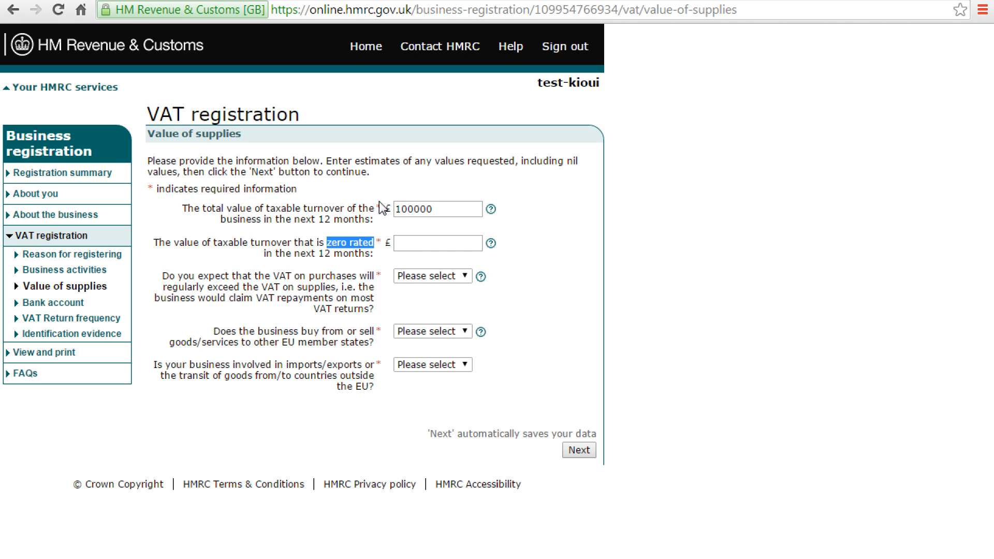
{"action": "left_click", "coordinate": [402, 242]}
{"action": "type", "text": "0"}
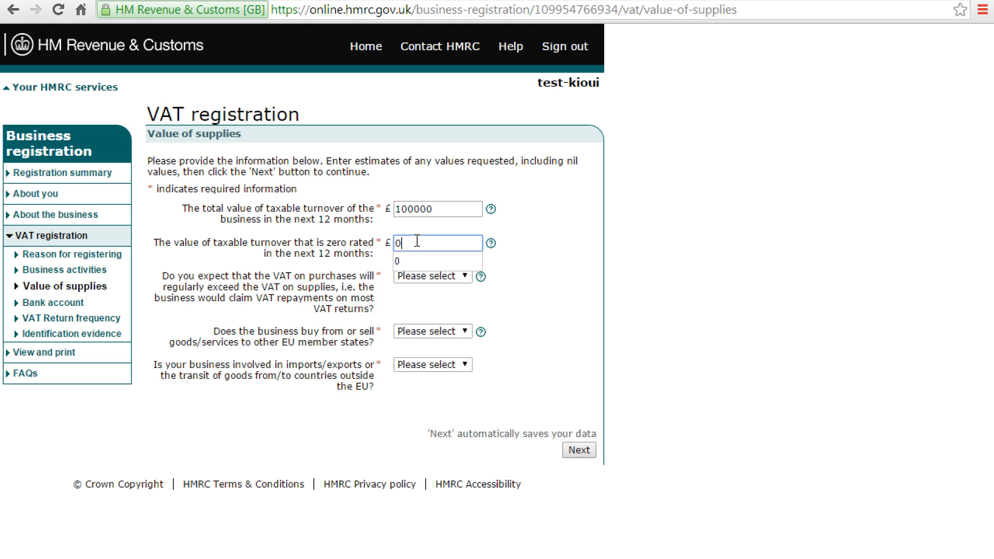
{"action": "key", "text": "Tab"}
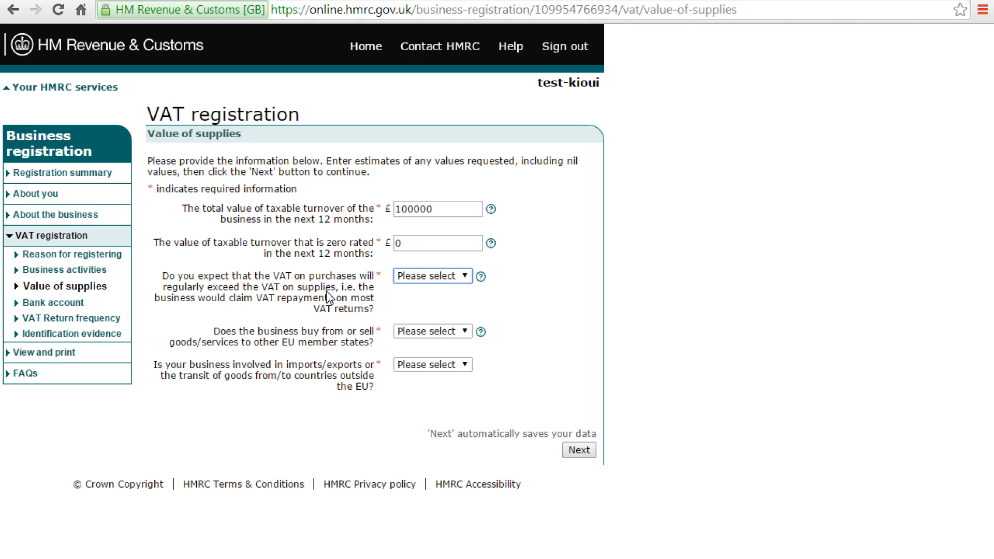
Step: Answer No to regular VAT repayments and No to trading with other EU member states
{"action": "left_click", "coordinate": [427, 276]}
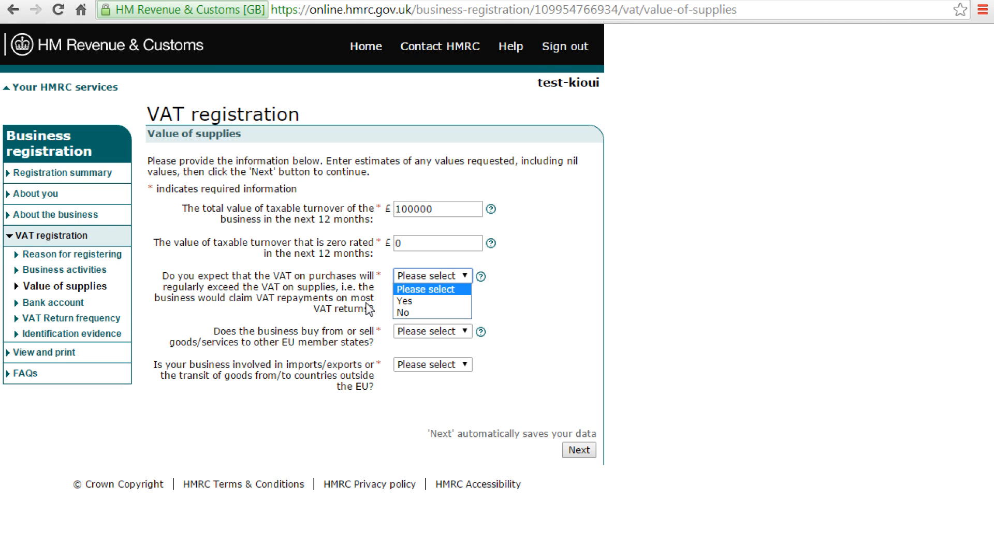
{"action": "left_click", "coordinate": [413, 313]}
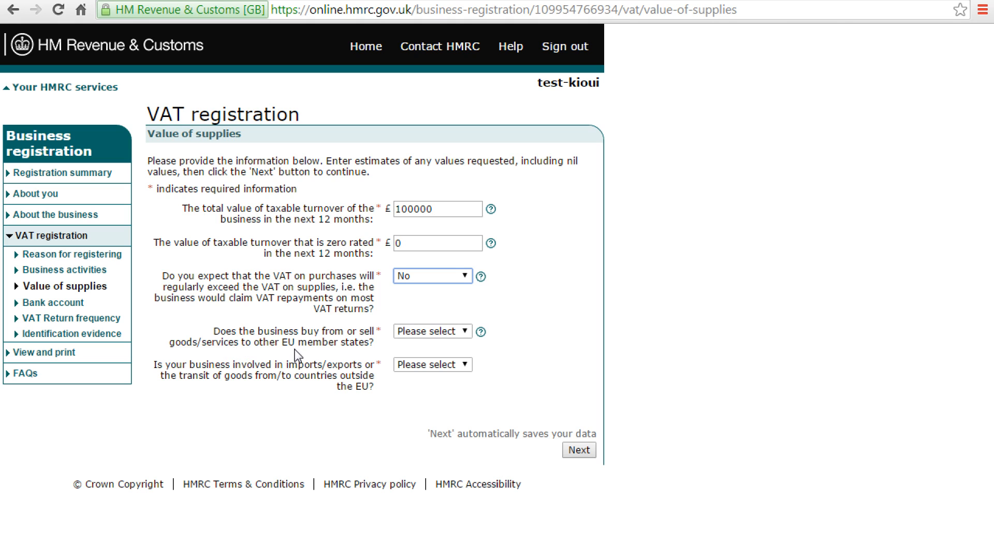
{"action": "left_click", "coordinate": [438, 334]}
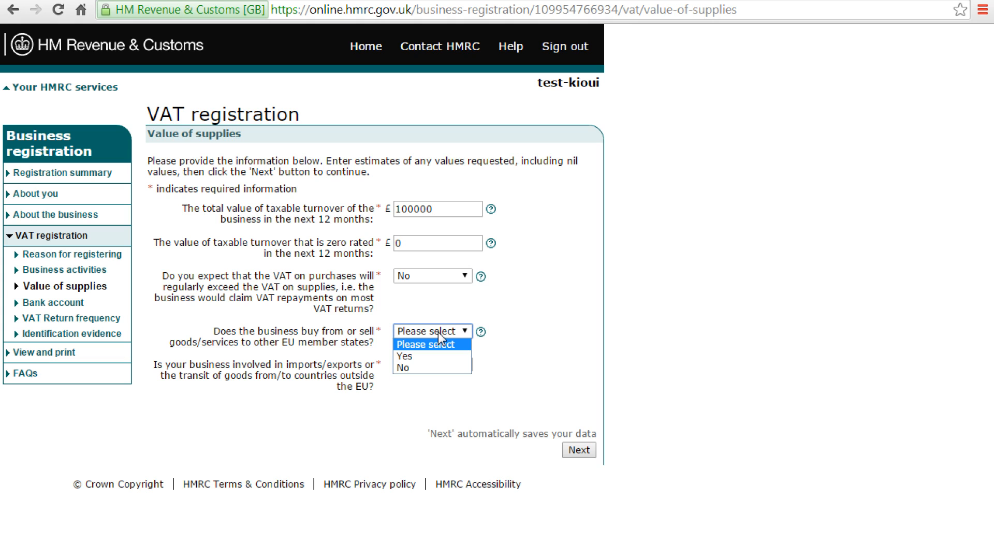
{"action": "left_click", "coordinate": [417, 368]}
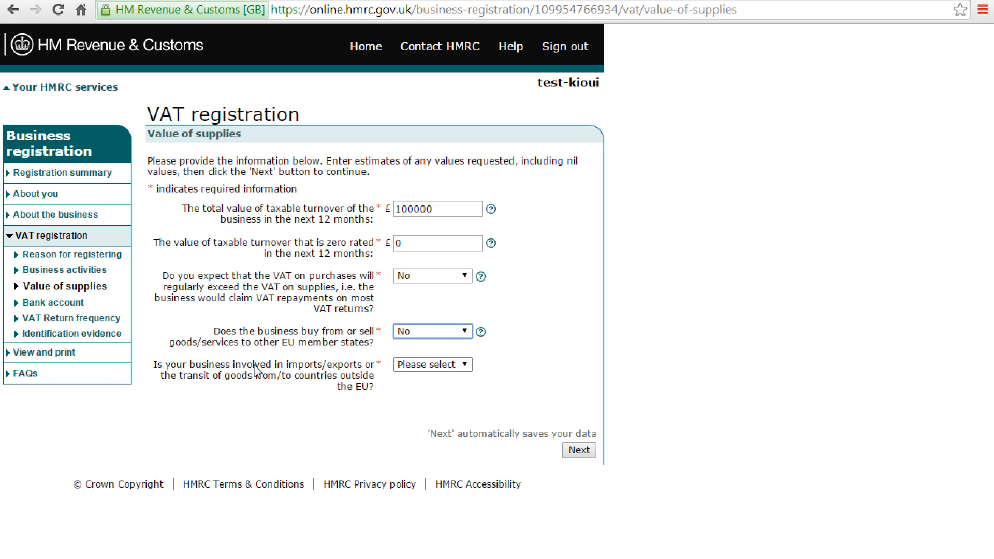
{"action": "left_click_drag", "start_coordinate": [221, 365], "coordinate": [356, 373]}
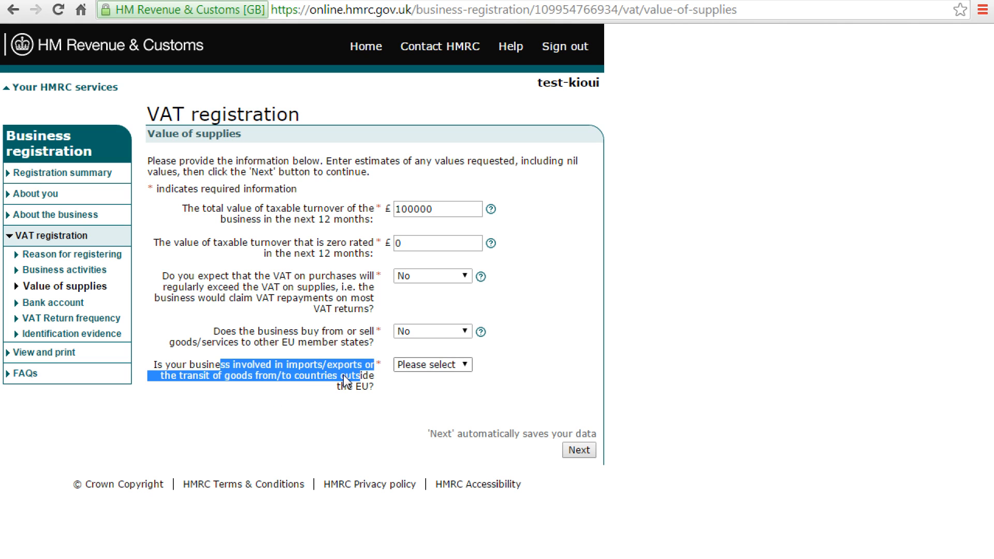
{"action": "left_click", "coordinate": [413, 363]}
Step: Answer Yes to non-EU imports/exports and Yes to applying for an EORI number, then submit
{"action": "left_click", "coordinate": [410, 389]}
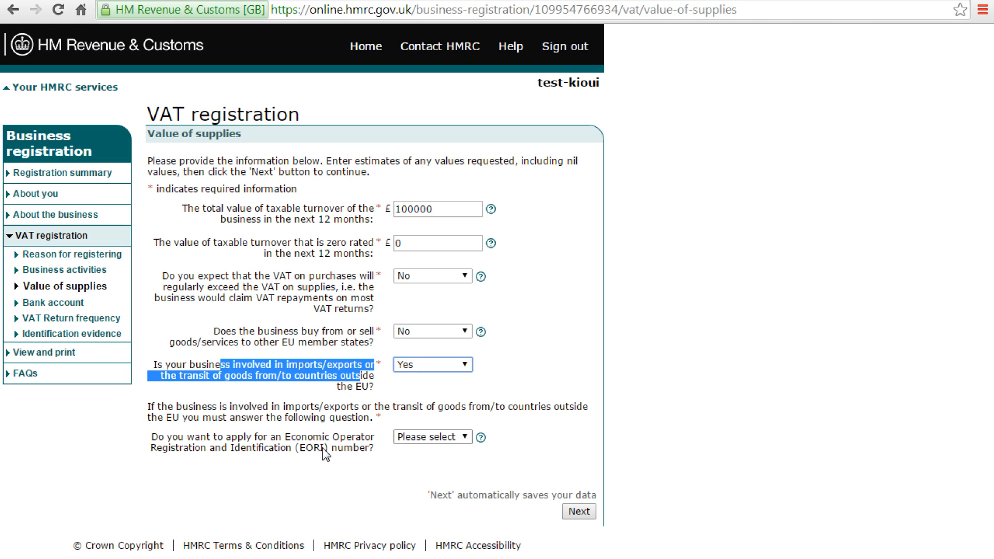
{"action": "left_click", "coordinate": [409, 439]}
{"action": "left_click", "coordinate": [408, 463]}
{"action": "left_click", "coordinate": [223, 437]}
{"action": "left_click_drag", "start_coordinate": [223, 437], "coordinate": [345, 451]}
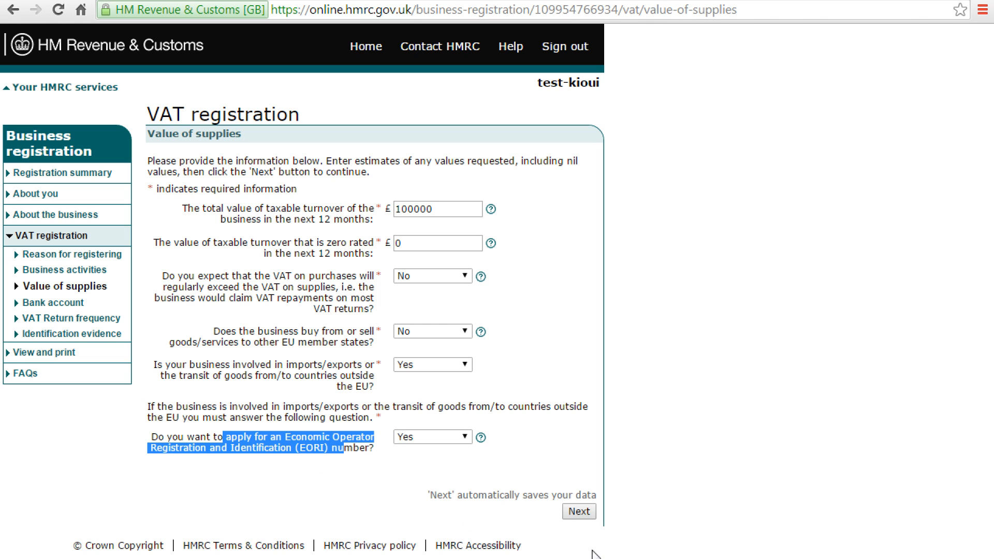
{"action": "left_click", "coordinate": [578, 511]}
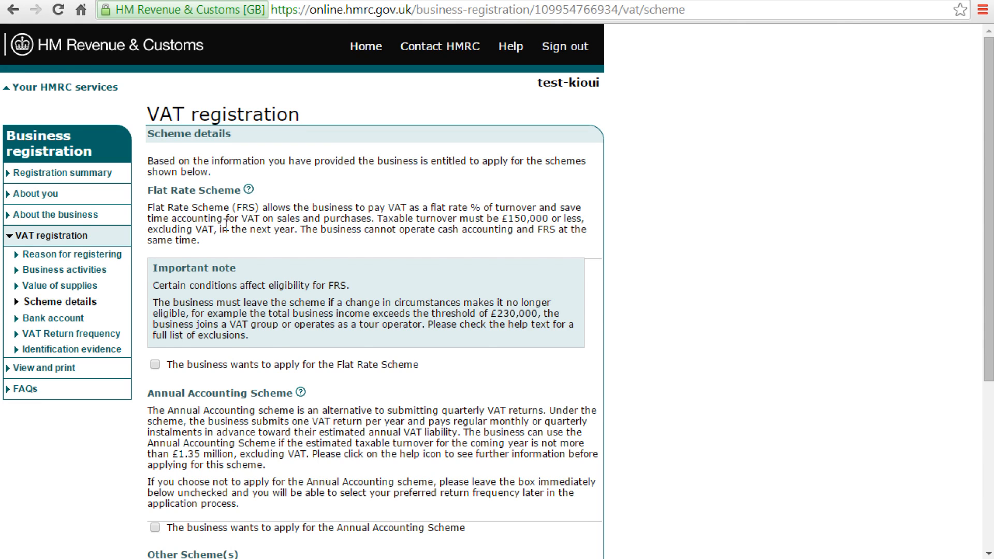
Step: Review the Flat Rate Scheme notes and submit the Scheme details with no schemes applied for
{"action": "scroll", "coordinate": [226, 224], "scroll_direction": "down", "scroll_amount": 3}
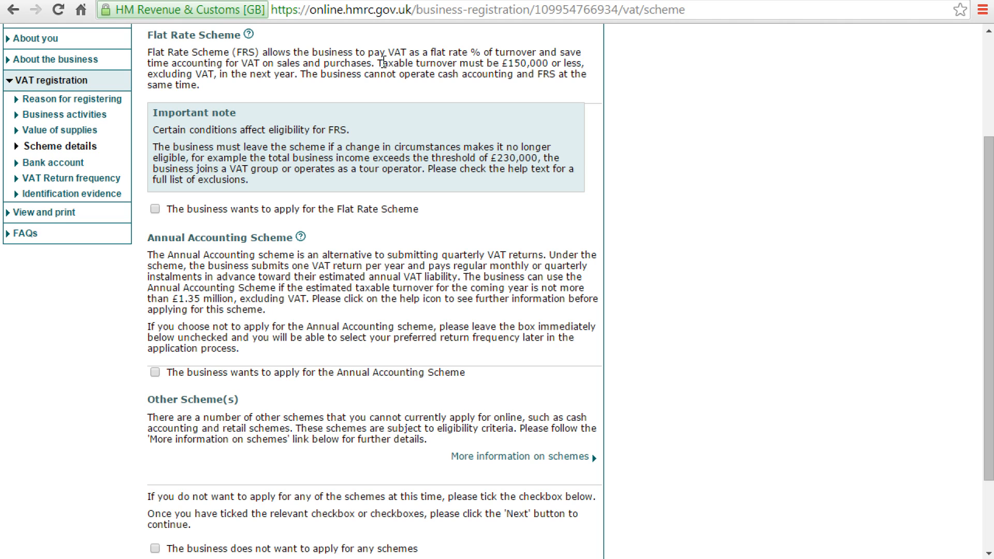
{"action": "left_click_drag", "start_coordinate": [377, 63], "coordinate": [587, 62]}
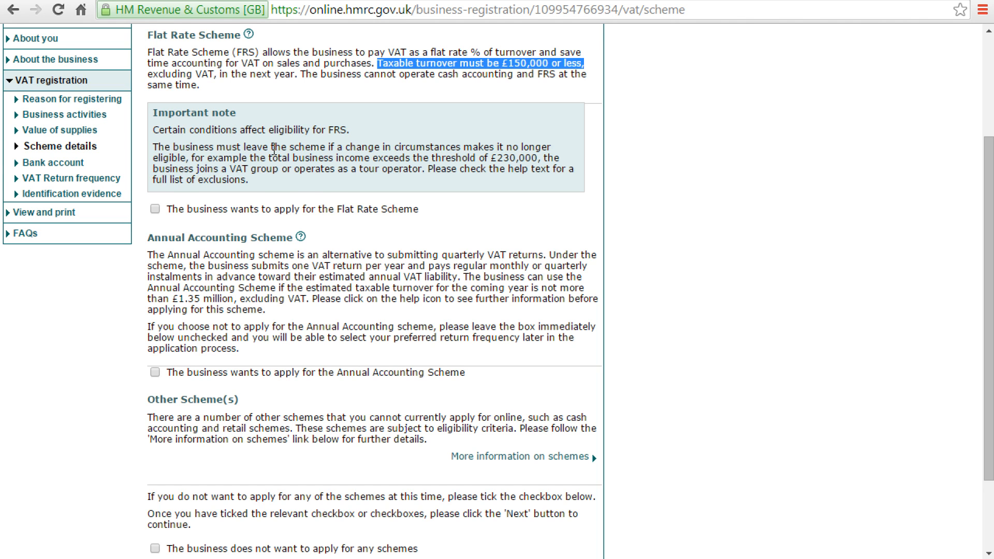
{"action": "scroll", "coordinate": [271, 149], "scroll_direction": "up", "scroll_amount": 3}
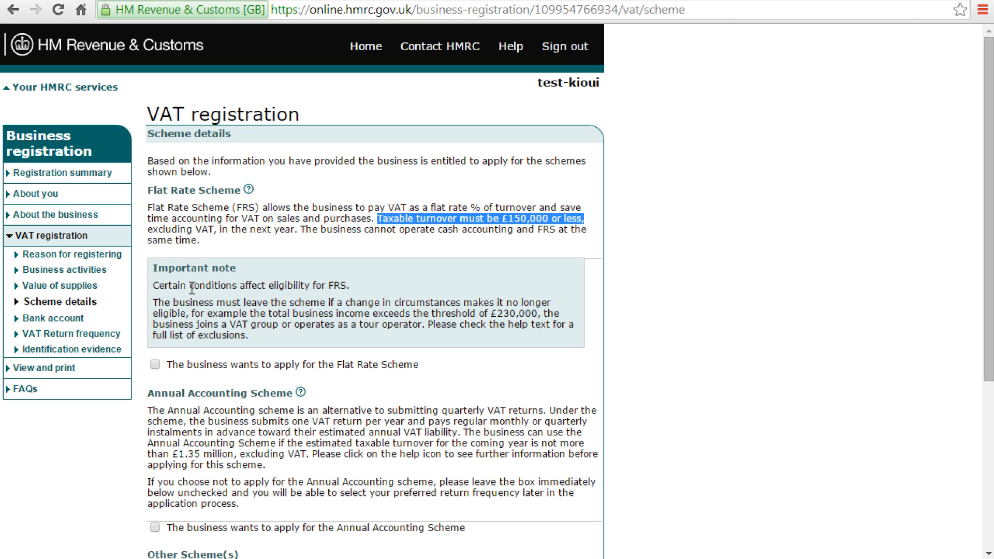
{"action": "left_click_drag", "start_coordinate": [185, 303], "coordinate": [254, 335]}
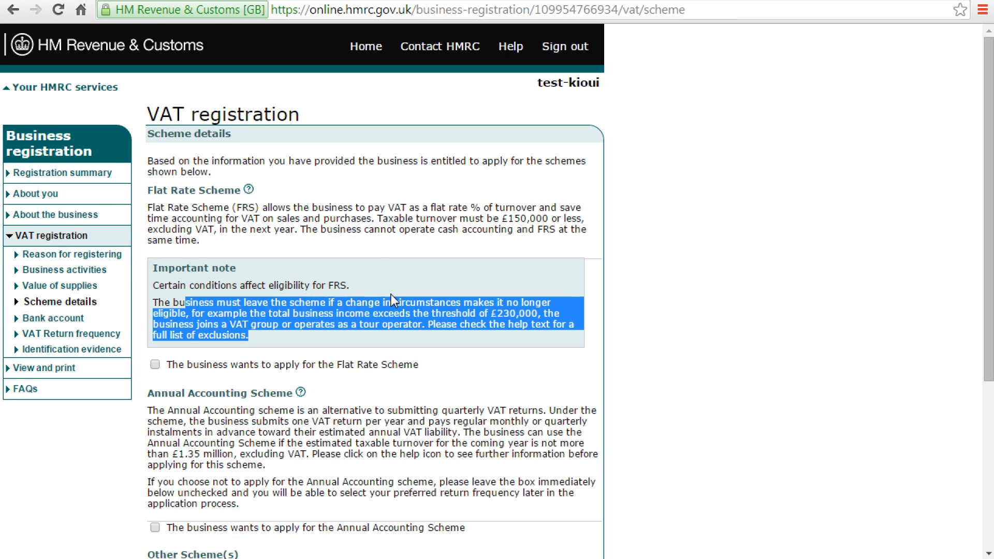
{"action": "scroll", "coordinate": [360, 476], "scroll_direction": "down", "scroll_amount": 3}
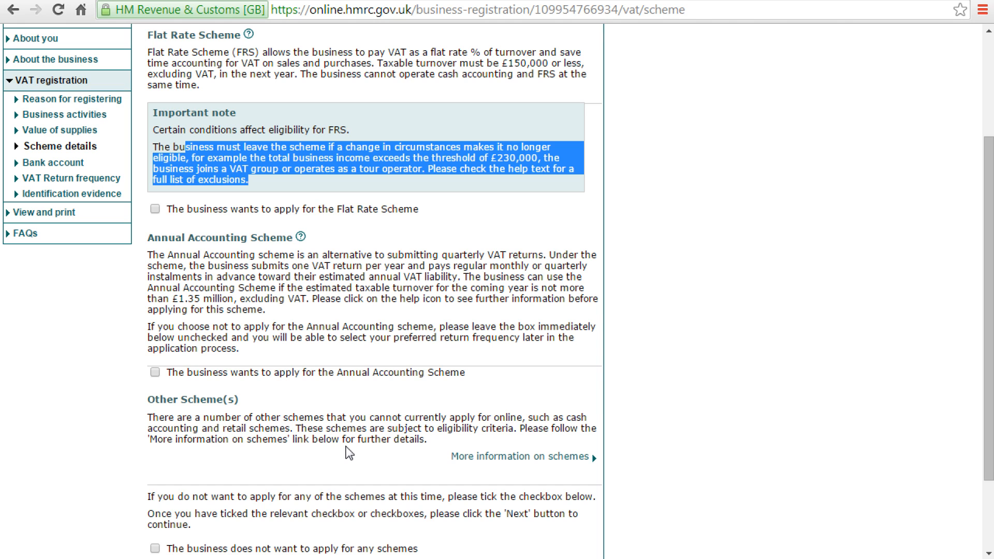
{"action": "scroll", "coordinate": [345, 452], "scroll_direction": "down", "scroll_amount": 2}
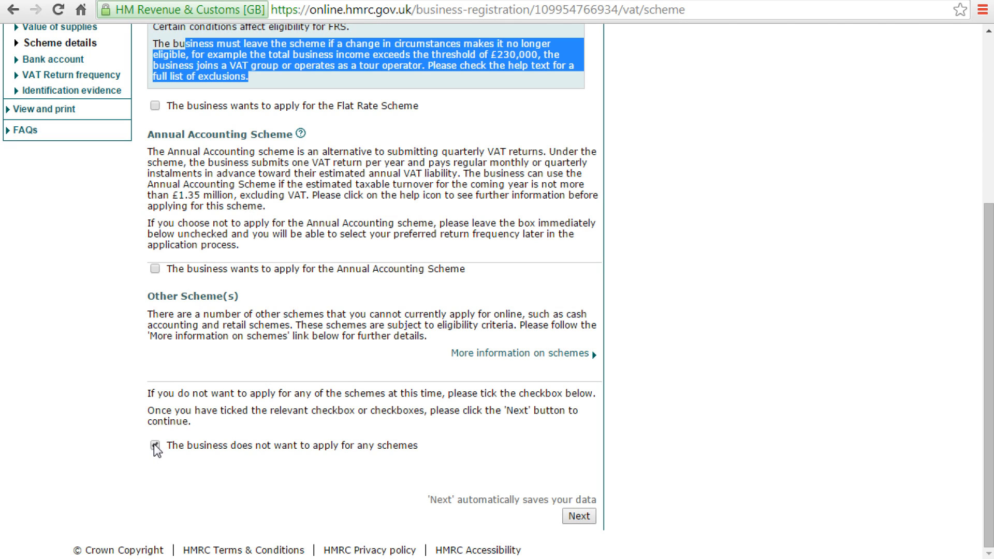
{"action": "left_click", "coordinate": [579, 516]}
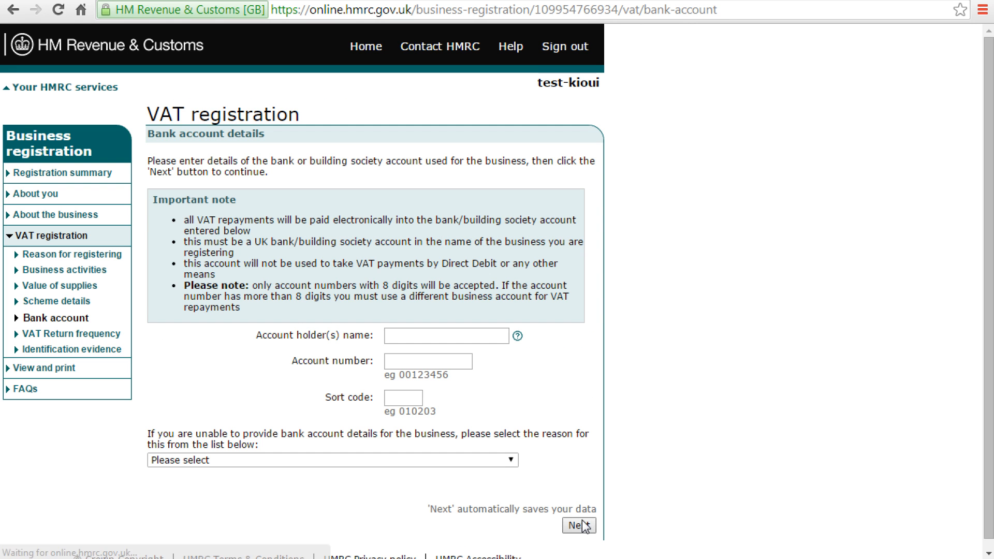
Step: Leave bank details blank with reason 'Bank account is in the process of being set up' and save
{"action": "left_click", "coordinate": [428, 337]}
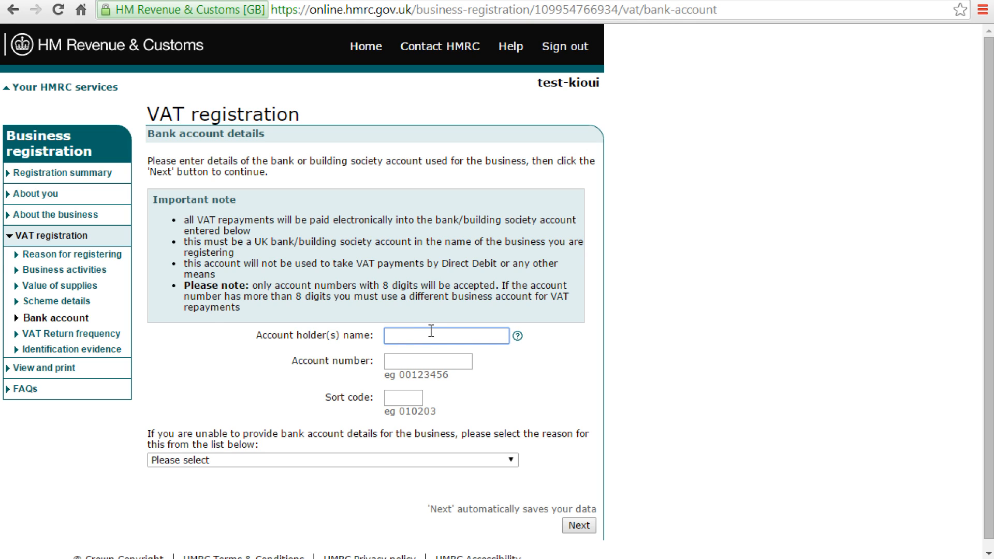
{"action": "left_click", "coordinate": [386, 463]}
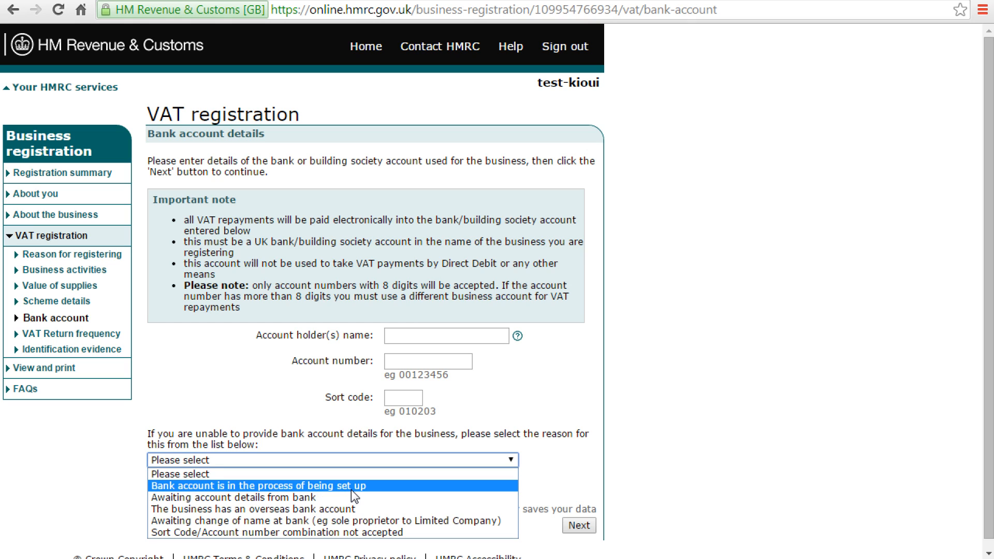
{"action": "left_click", "coordinate": [237, 486]}
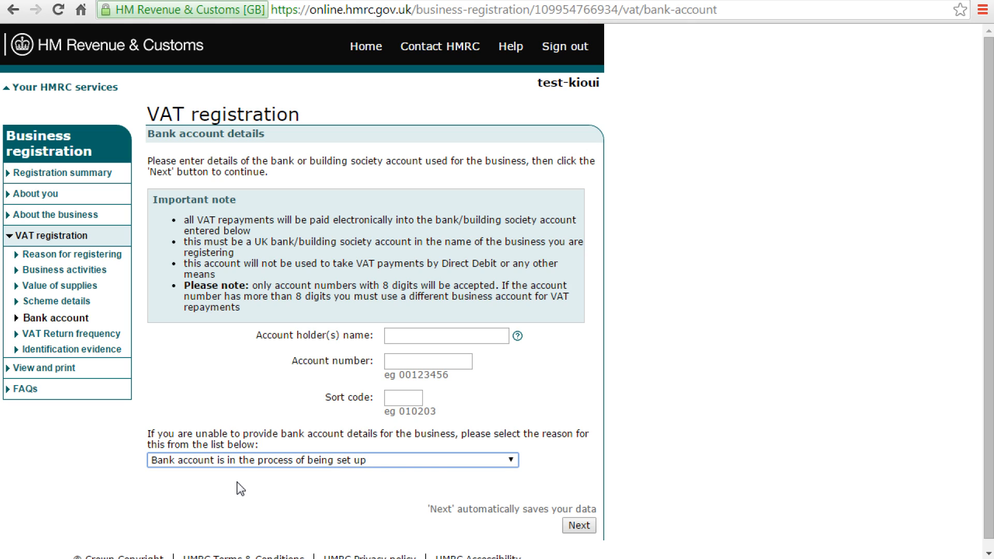
{"action": "left_click", "coordinate": [405, 336]}
{"action": "left_click", "coordinate": [405, 361]}
{"action": "left_click", "coordinate": [403, 398]}
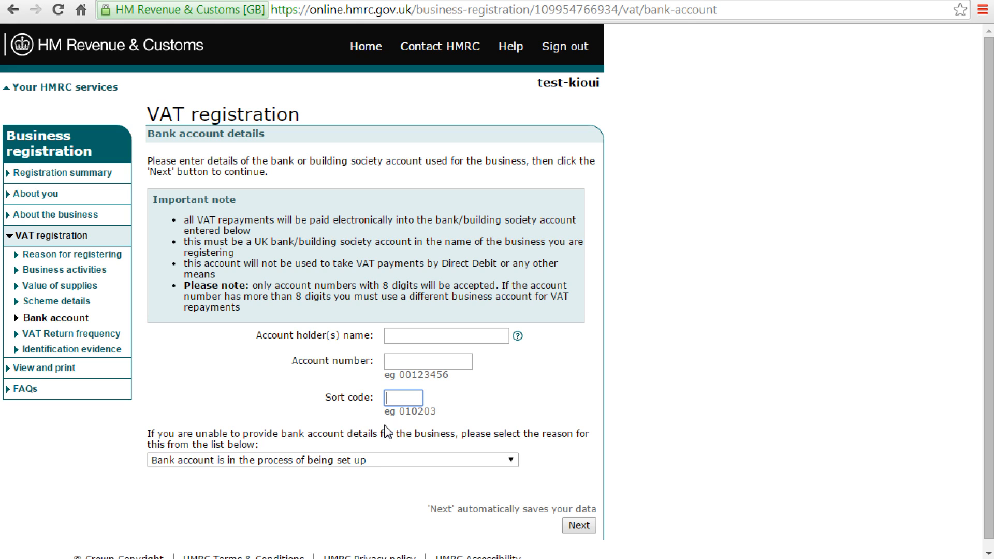
{"action": "left_click", "coordinate": [578, 525]}
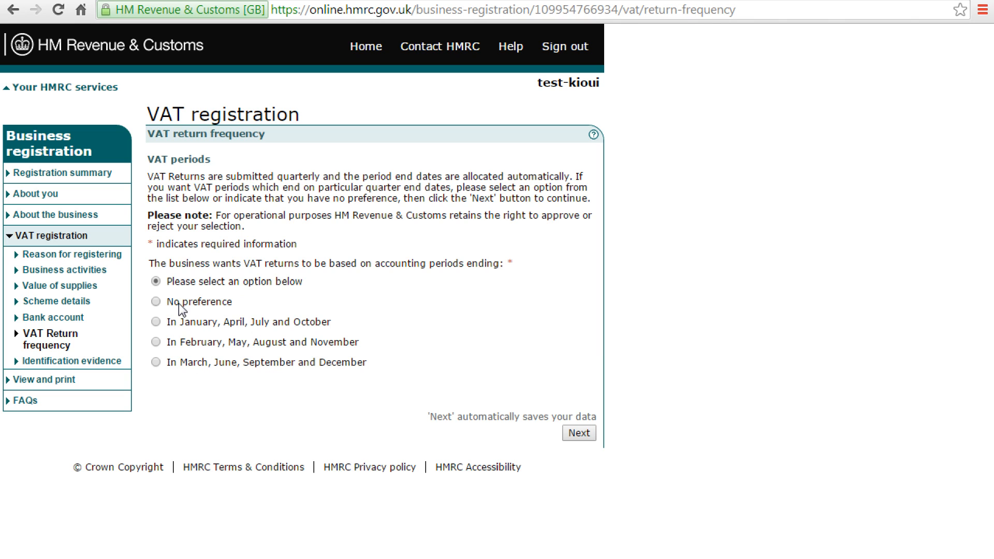
Step: Save 'No preference' as VAT return frequency and confirm the VAT details on the Confirmation page
{"action": "left_click", "coordinate": [578, 433]}
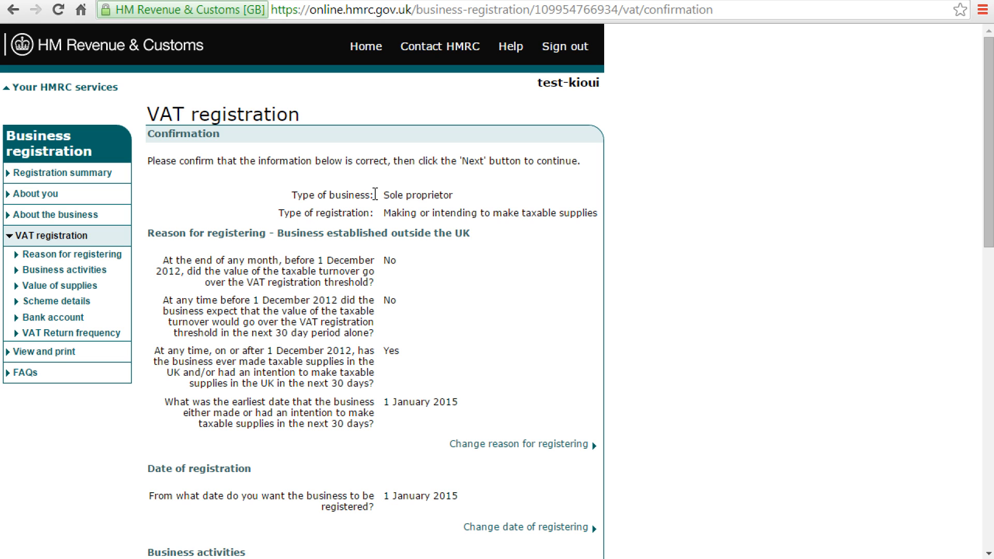
{"action": "scroll", "coordinate": [386, 383], "scroll_direction": "down", "scroll_amount": 5}
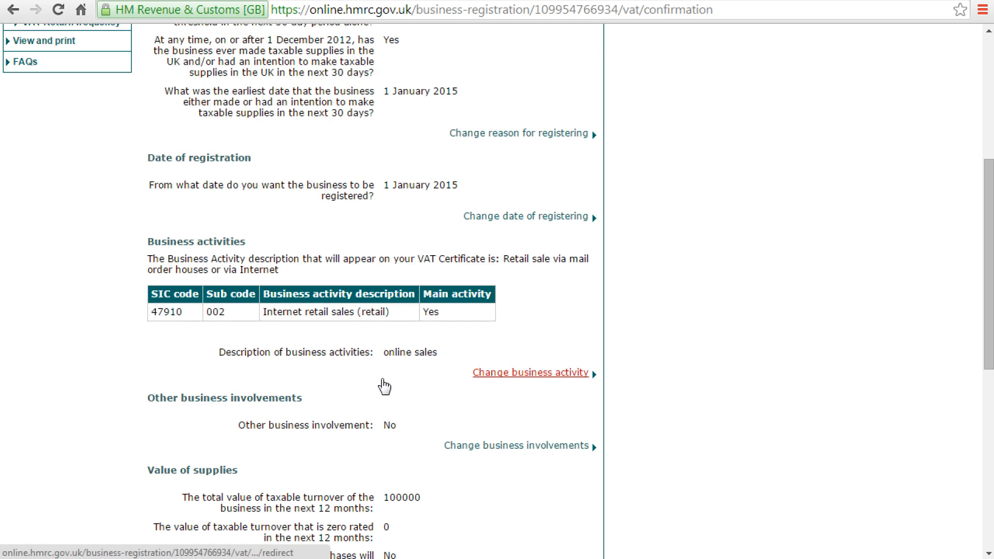
{"action": "scroll", "coordinate": [384, 385], "scroll_direction": "down", "scroll_amount": 7}
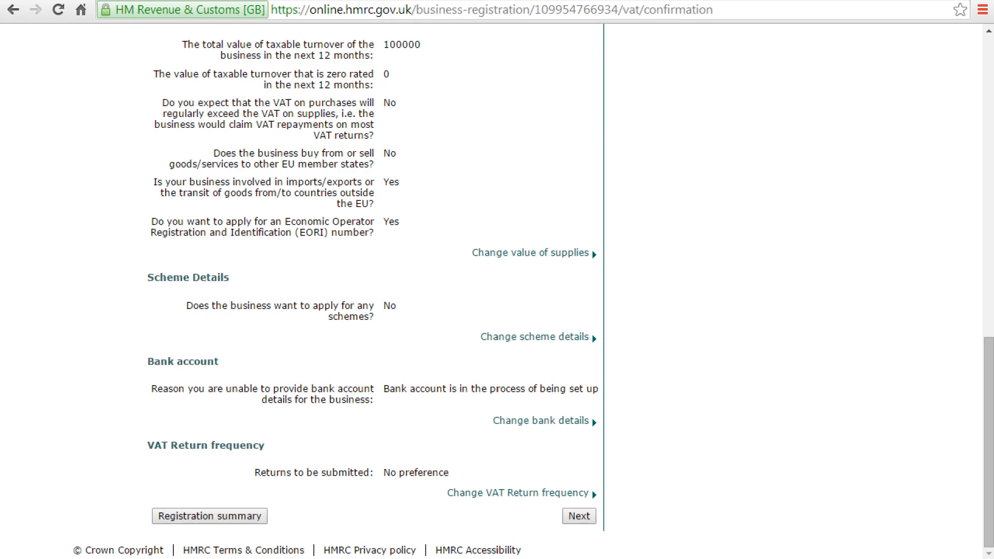
{"action": "left_click", "coordinate": [579, 515]}
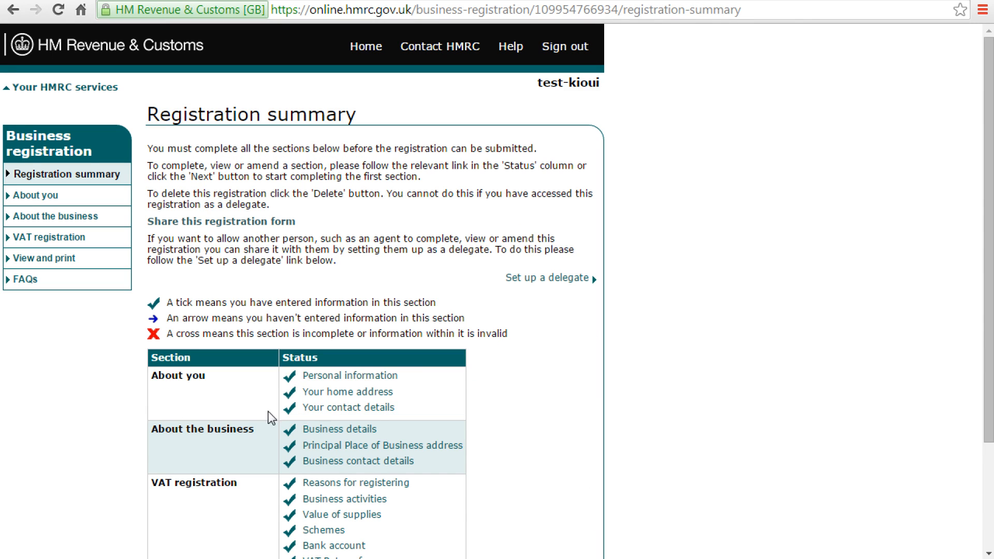
Step: Check the outstanding Identity attachments item on the summary and proceed to identification evidence
{"action": "scroll", "coordinate": [490, 484], "scroll_direction": "down", "scroll_amount": 3}
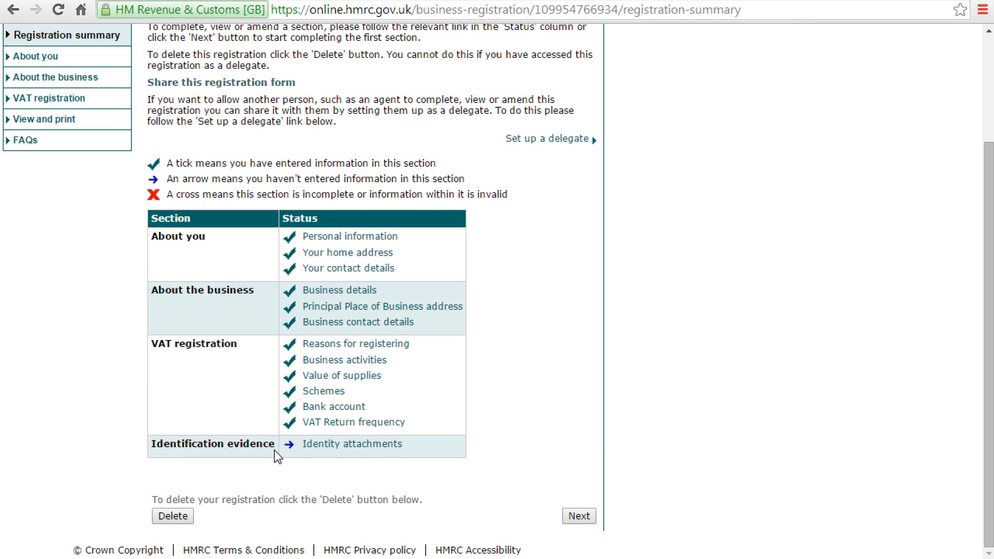
{"action": "left_click_drag", "start_coordinate": [411, 445], "coordinate": [300, 455]}
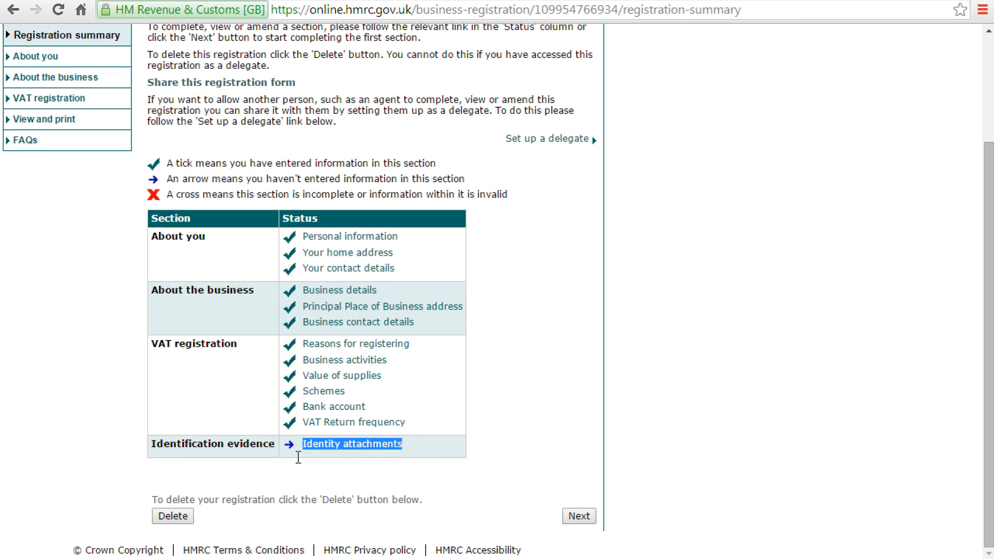
{"action": "left_click", "coordinate": [583, 520]}
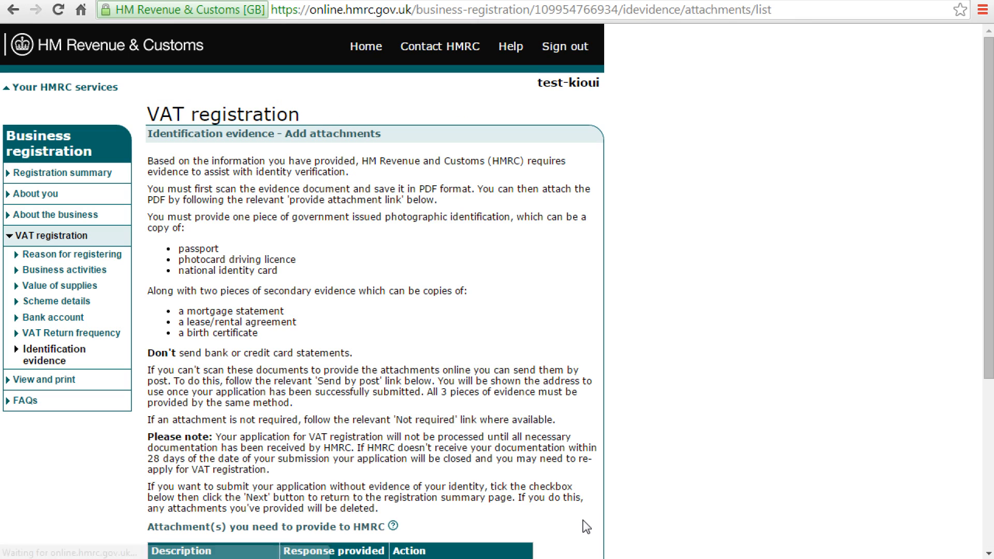
Step: Review the passport and birth certificate evidence items on the identity attachments list
{"action": "scroll", "coordinate": [567, 349], "scroll_direction": "down", "scroll_amount": 3}
{"action": "scroll", "coordinate": [566, 350], "scroll_direction": "down", "scroll_amount": 2}
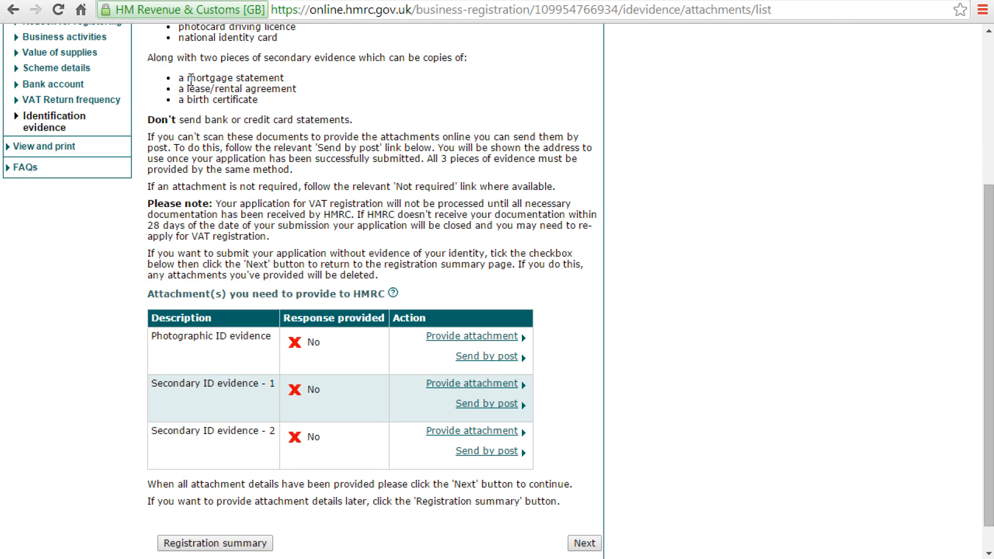
{"action": "scroll", "coordinate": [238, 124], "scroll_direction": "up", "scroll_amount": 3}
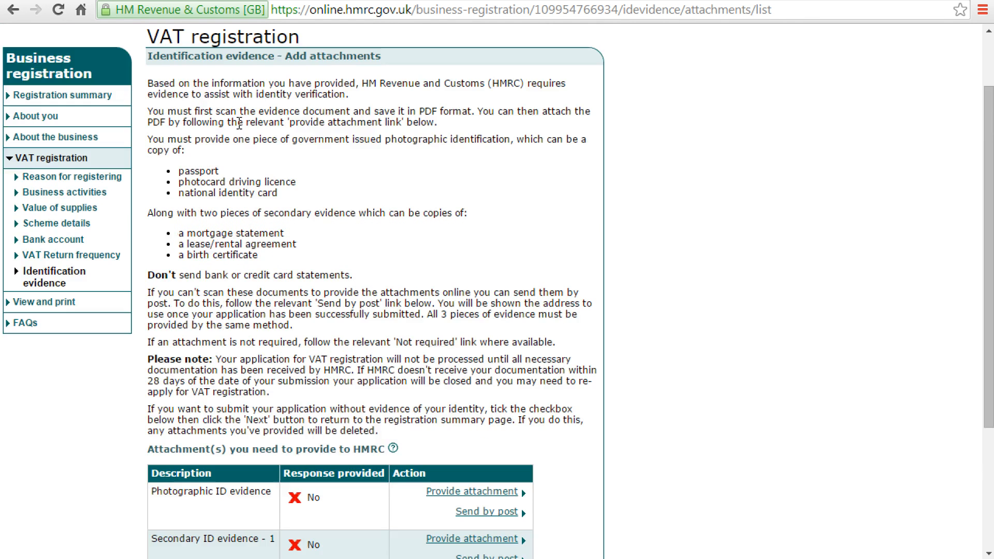
{"action": "double_click", "coordinate": [185, 173]}
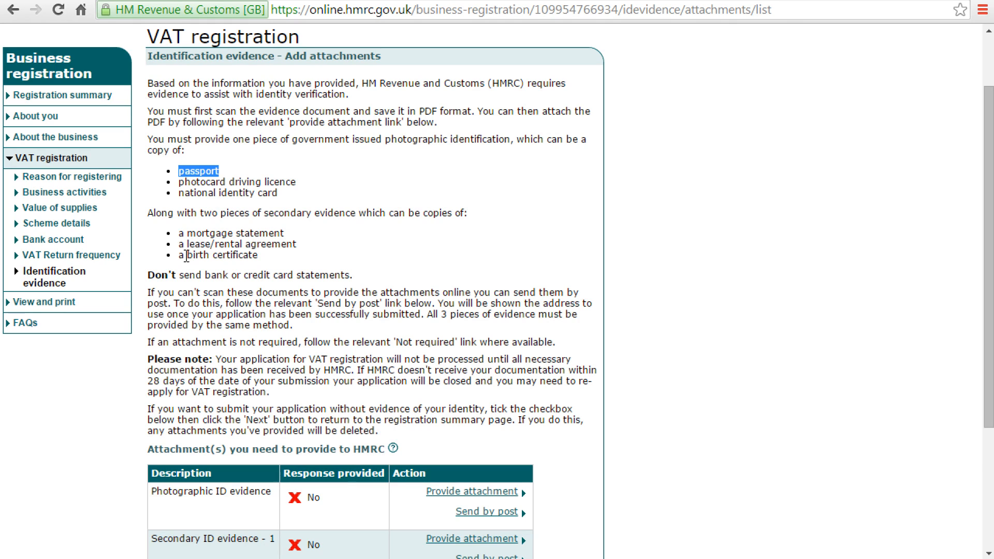
{"action": "left_click_drag", "start_coordinate": [184, 255], "coordinate": [245, 252]}
{"action": "left_click", "coordinate": [271, 372]}
{"action": "scroll", "coordinate": [267, 364], "scroll_direction": "down", "scroll_amount": 3}
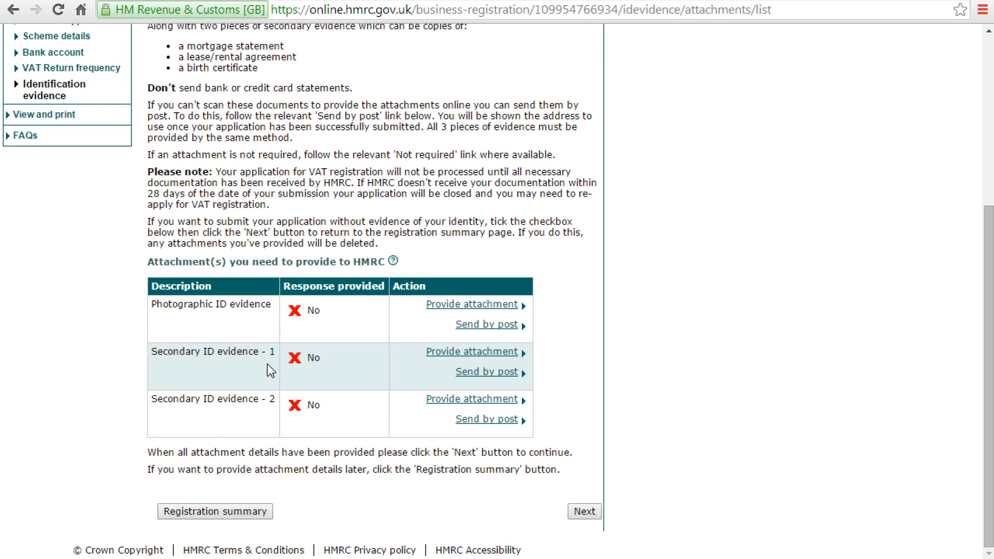
Step: Attempt to continue without any attachments, then return to the Registration summary
{"action": "left_click", "coordinate": [590, 514]}
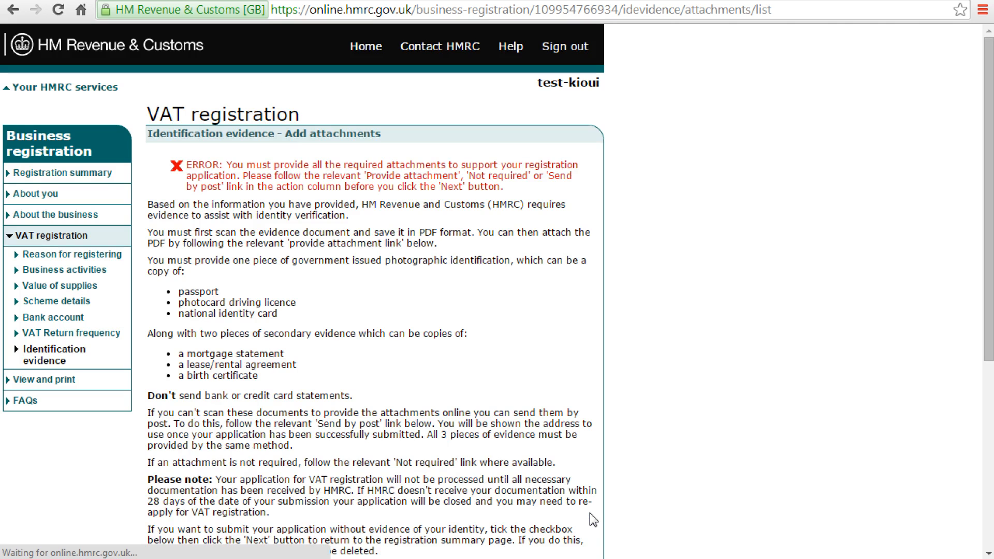
{"action": "scroll", "coordinate": [486, 338], "scroll_direction": "down", "scroll_amount": 5}
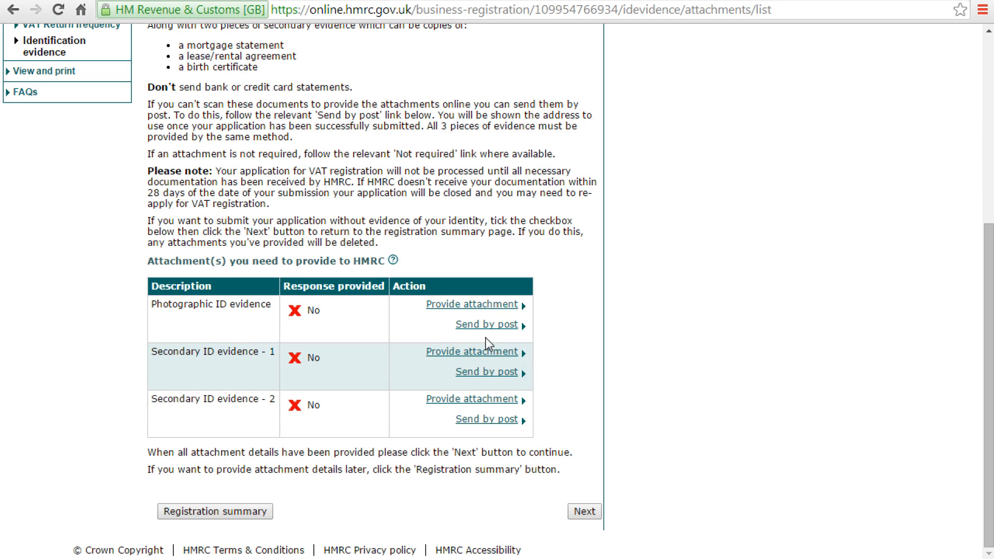
{"action": "left_click", "coordinate": [586, 512]}
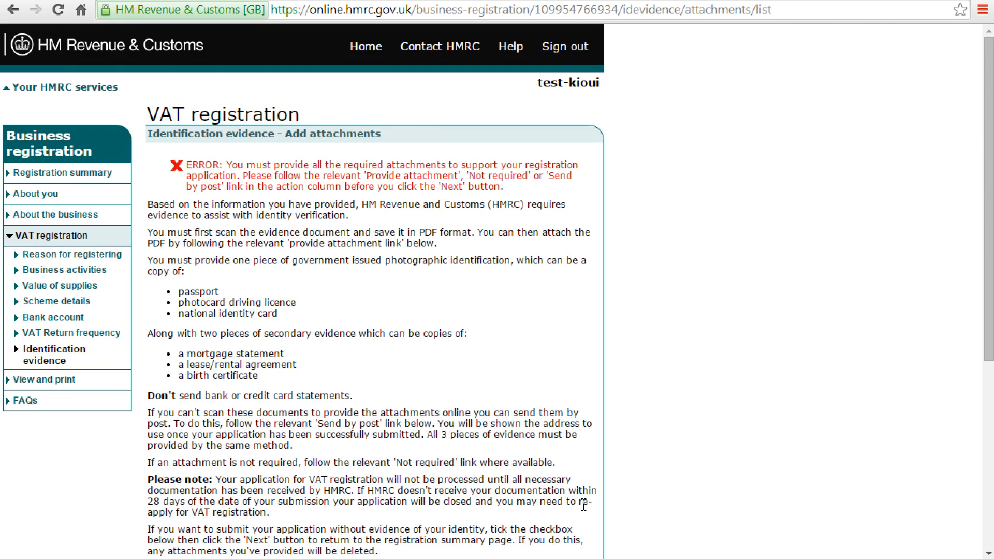
{"action": "scroll", "coordinate": [583, 506], "scroll_direction": "down", "scroll_amount": 4}
{"action": "scroll", "coordinate": [322, 217], "scroll_direction": "down", "scroll_amount": 1}
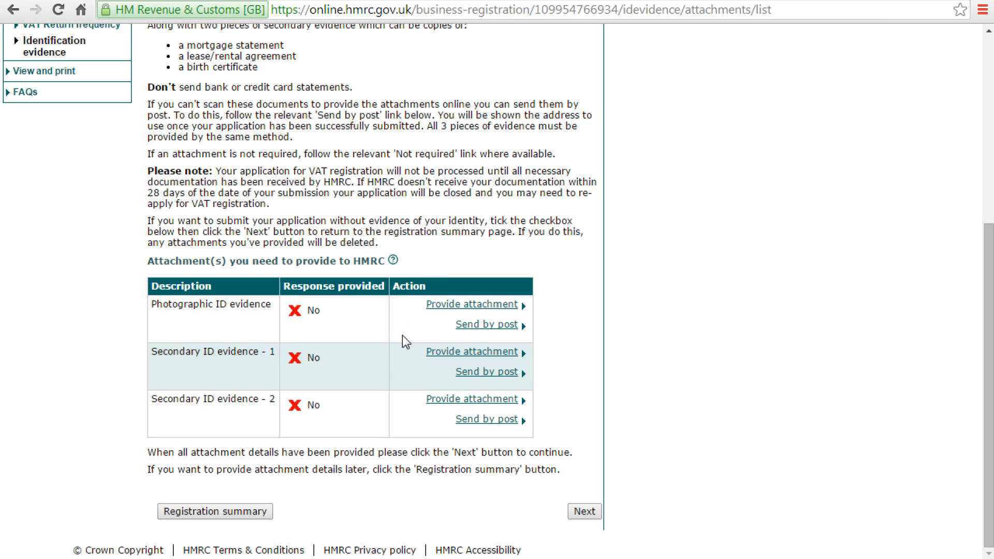
{"action": "left_click", "coordinate": [225, 513]}
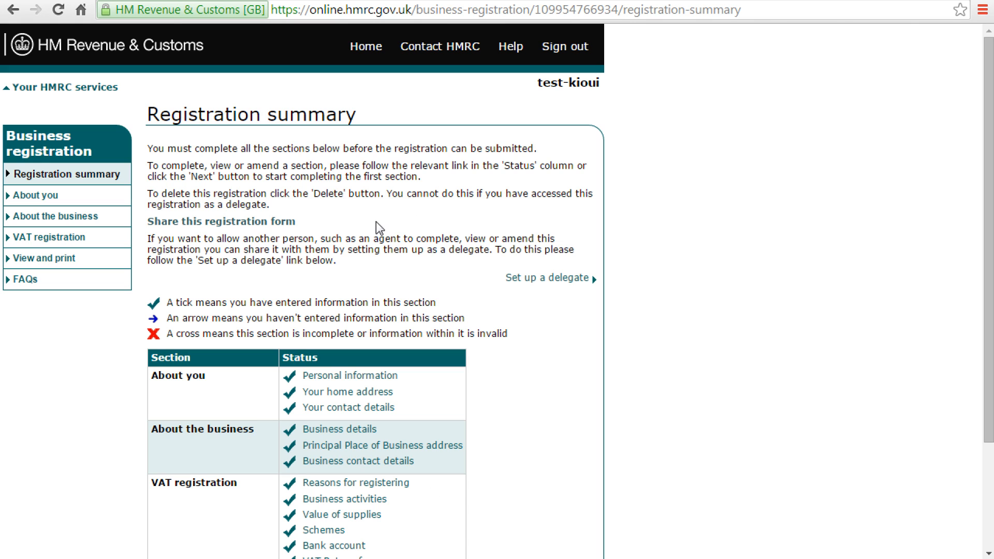
Step: Reopen the VAT registration Reason for registering page, showing No, No, Yes and 01/01/2015
{"action": "left_click", "coordinate": [55, 242]}
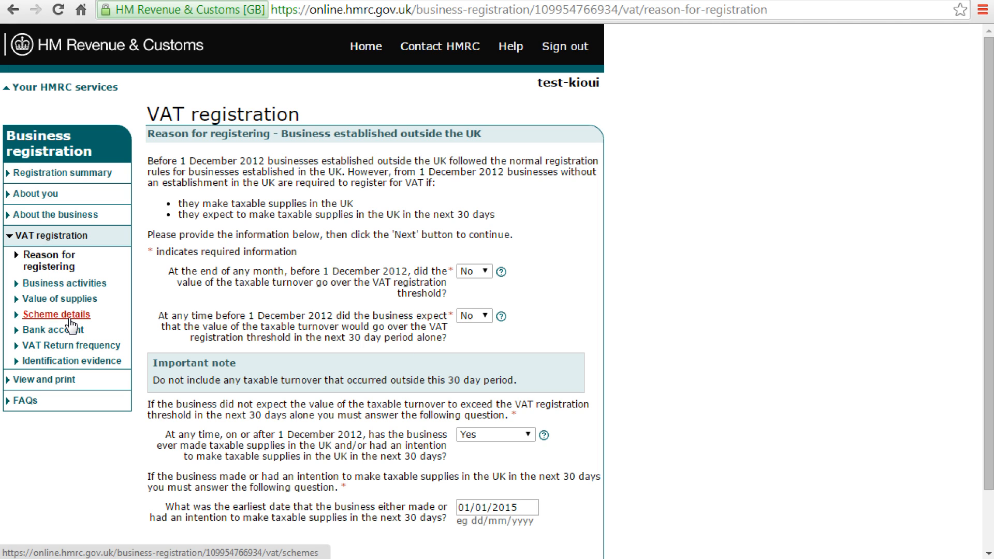
{"action": "scroll", "coordinate": [344, 418], "scroll_direction": "down", "scroll_amount": 2}
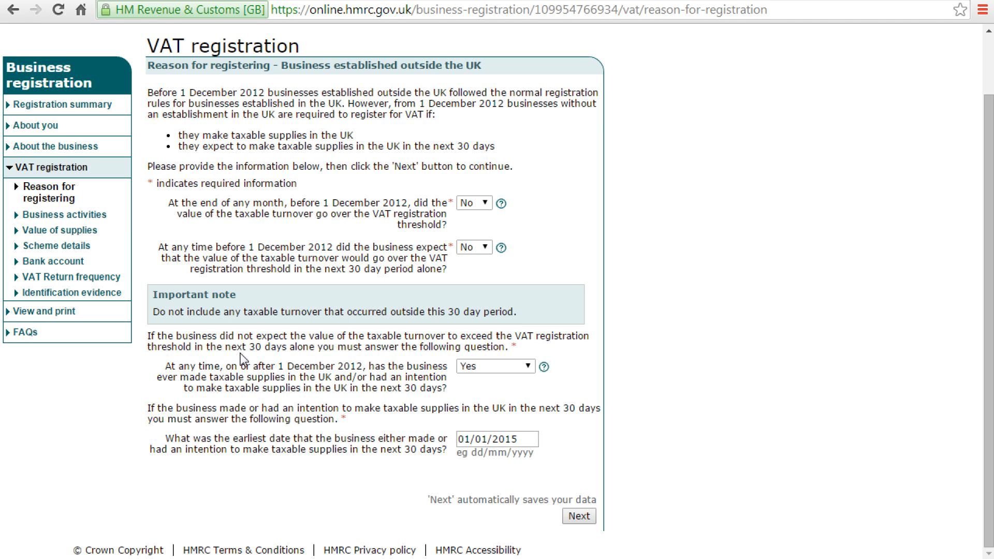
{"action": "scroll", "coordinate": [408, 291], "scroll_direction": "up", "scroll_amount": 2}
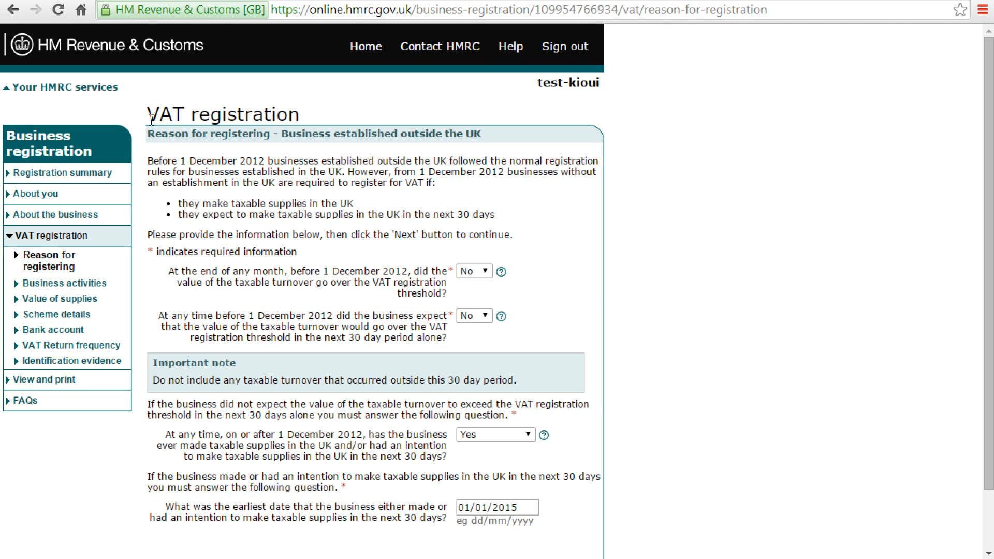
{"action": "left_click_drag", "start_coordinate": [147, 115], "coordinate": [301, 118]}
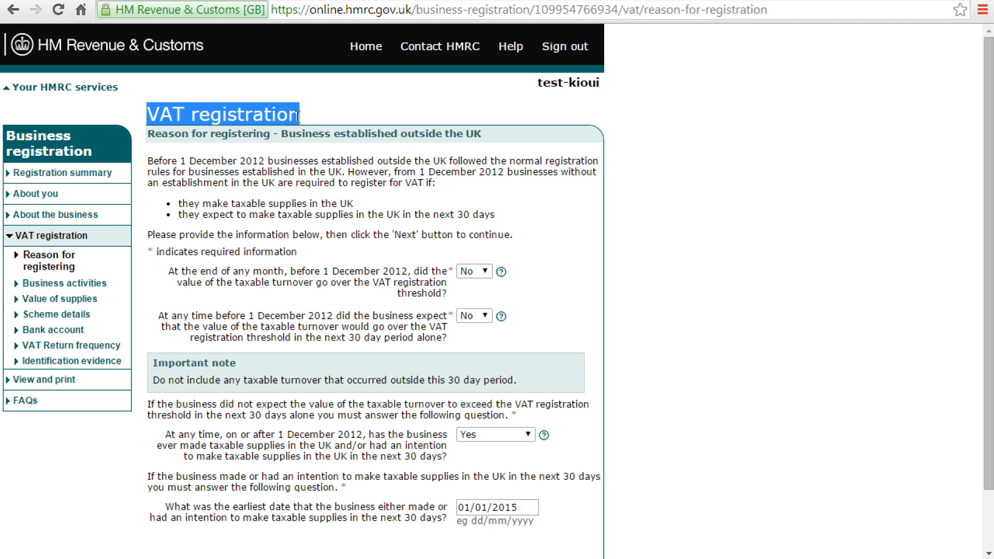